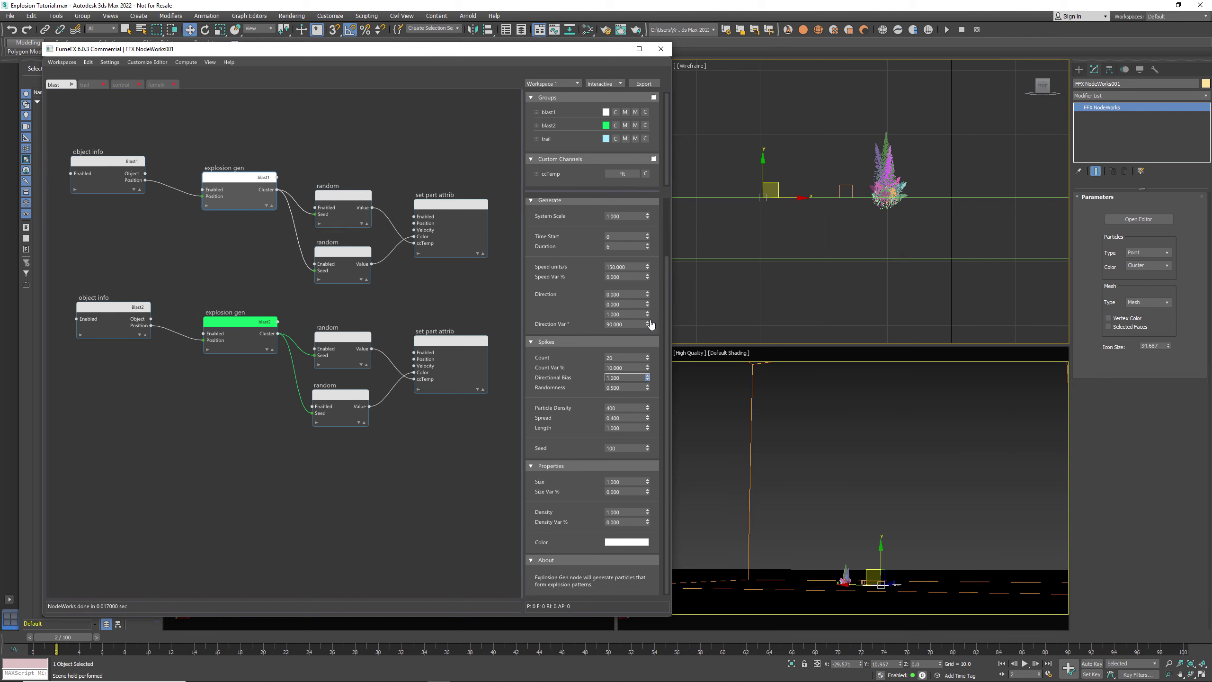
Step: Set the spikes' Directional Bias to 0 on the blast1 explosion gen node
scroll(883, 140, "up", 3)
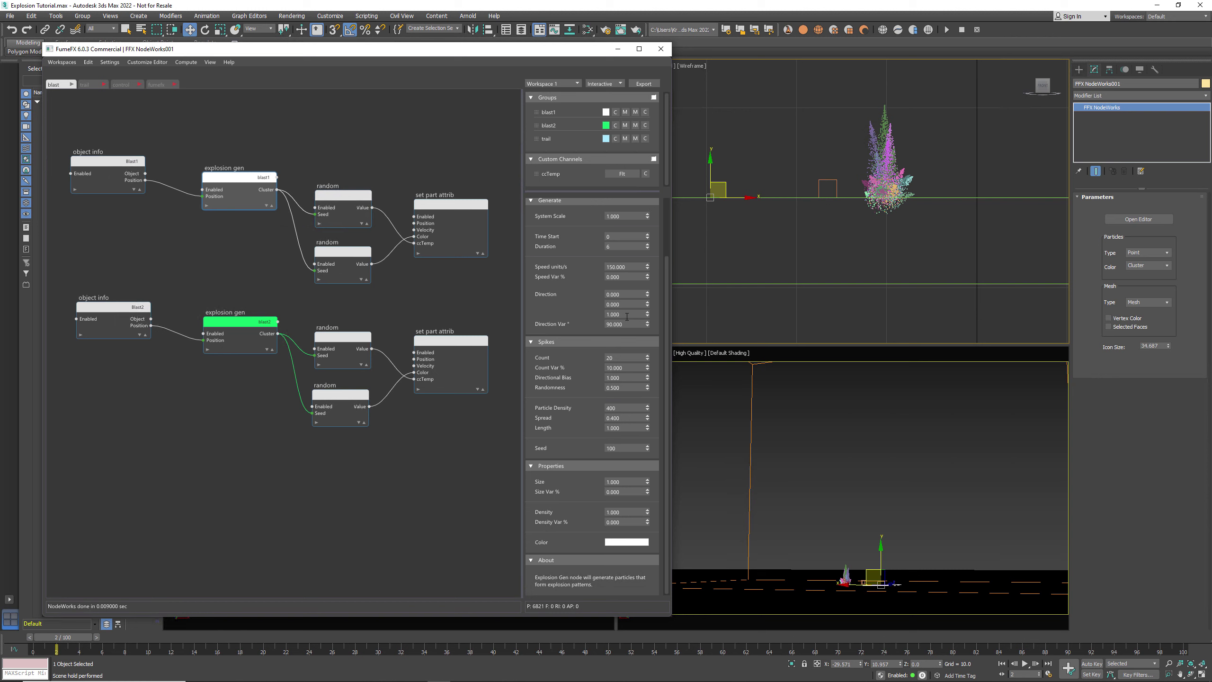
left_click(625, 376)
type("0")
key("Return")
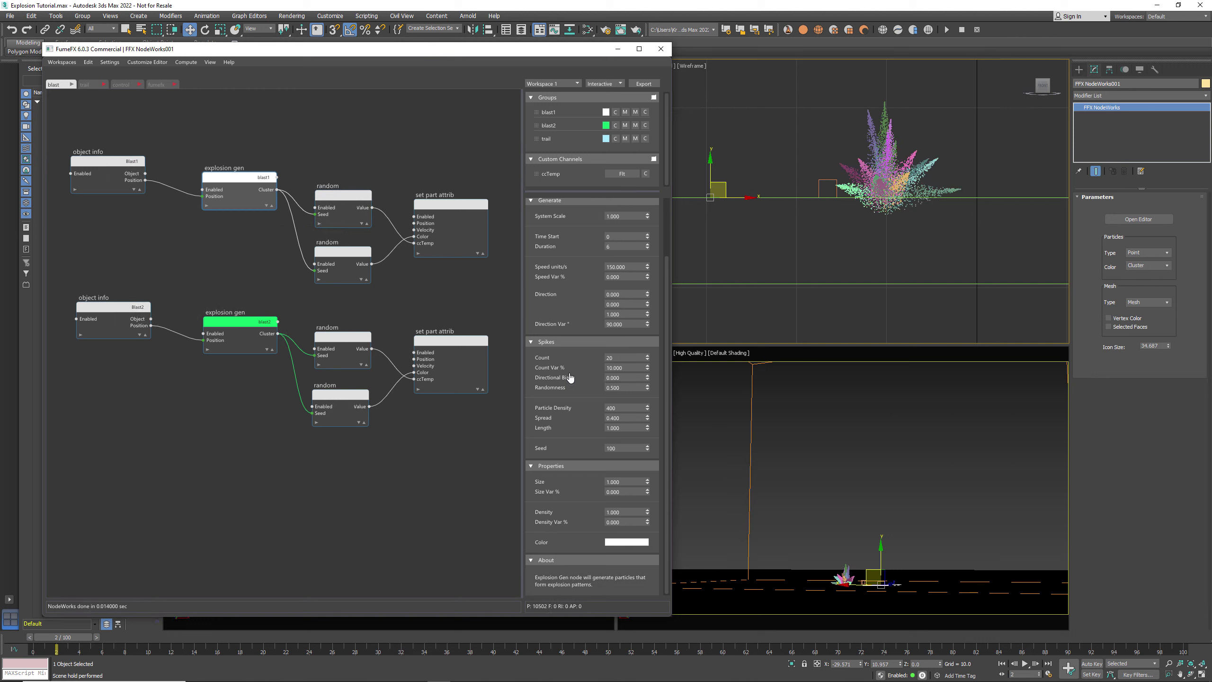
Step: Try a lower spike Randomness of about 0.34 on blast1 and set it back to 0.5
left_click_drag(648, 390, 658, 419)
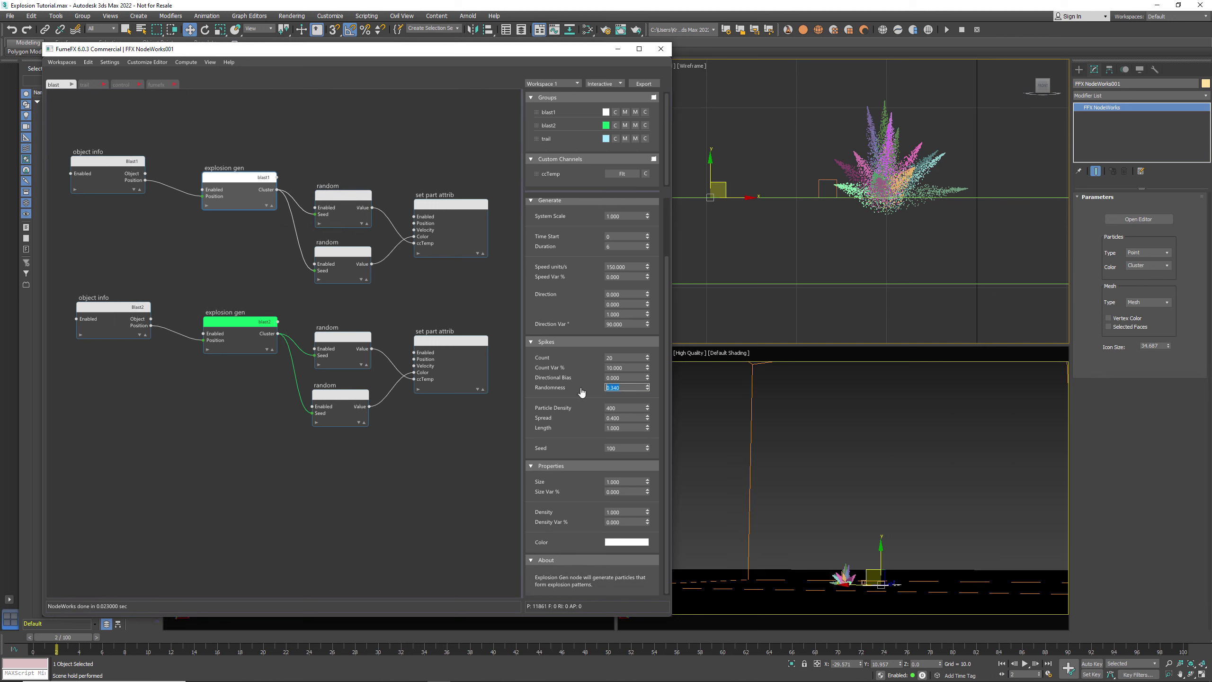
type("0.5")
key("Return")
left_click(636, 388)
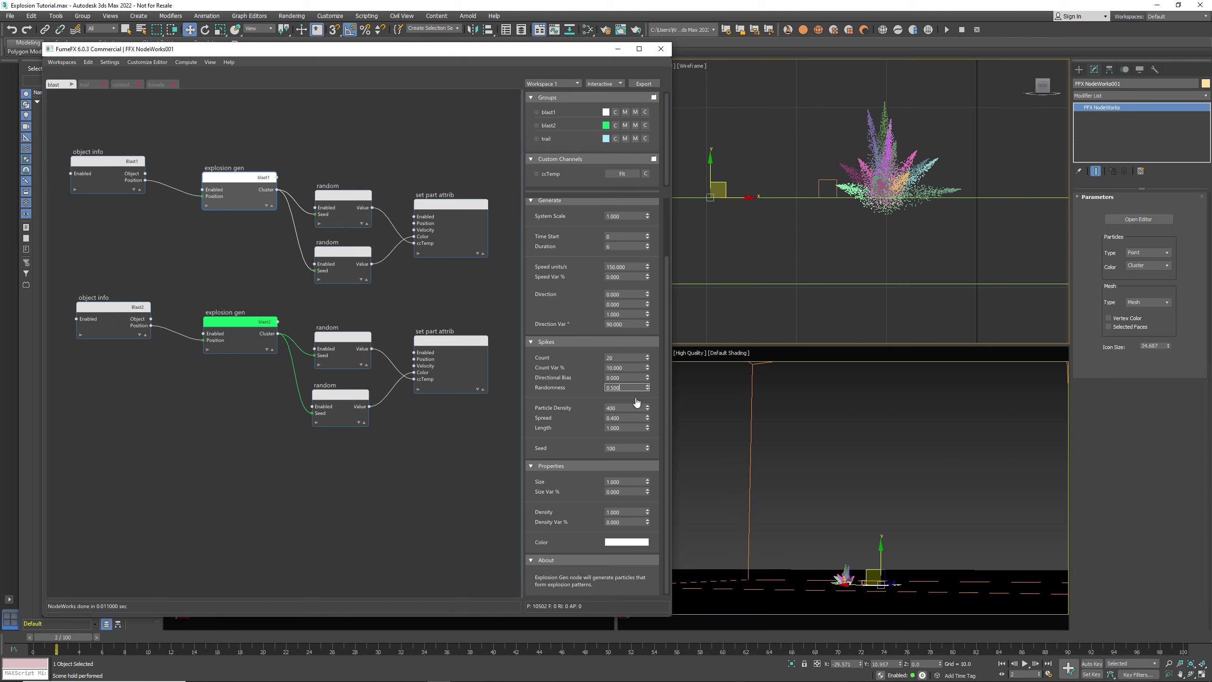
Step: Try other Particle Density and Spread values for blast1's spikes, restoring the density to 400 and cancelling the spread change
left_click(640, 407)
mouse_move(648, 411)
left_mouse_down()
mouse_move(670, 576)
mouse_move(667, 502)
mouse_move(631, 413)
left_mouse_up()
double_click(628, 407)
type("400")
key("Return")
mouse_move(649, 418)
left_mouse_down()
mouse_move(646, 396)
mouse_move(648, 426)
left_mouse_up()
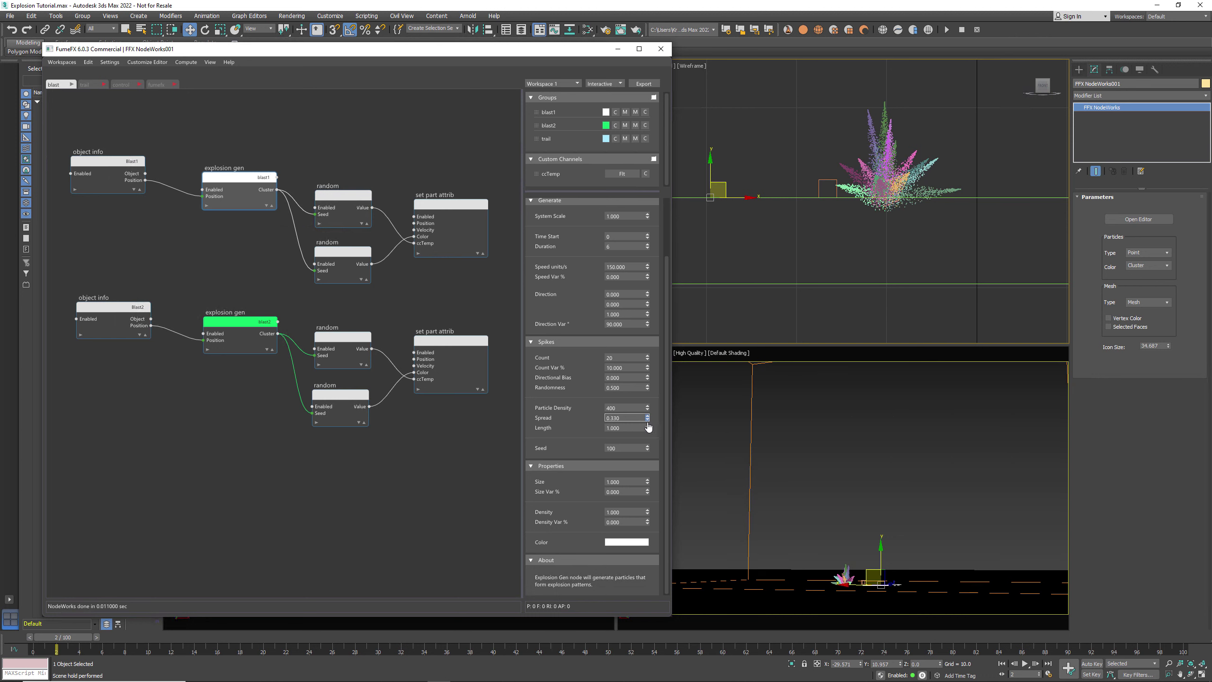
right_click(644, 415)
Step: Try a different spike Length on blast1 while viewing frame 3, and set the length back to 1
mouse_move(647, 428)
left_mouse_down()
mouse_move(647, 402)
mouse_move(651, 439)
mouse_move(652, 430)
left_mouse_up()
mouse_move(78, 637)
left_mouse_down()
mouse_move(93, 636)
mouse_move(67, 637)
mouse_move(87, 636)
left_mouse_up()
double_click(621, 428)
type("1")
key("Return")
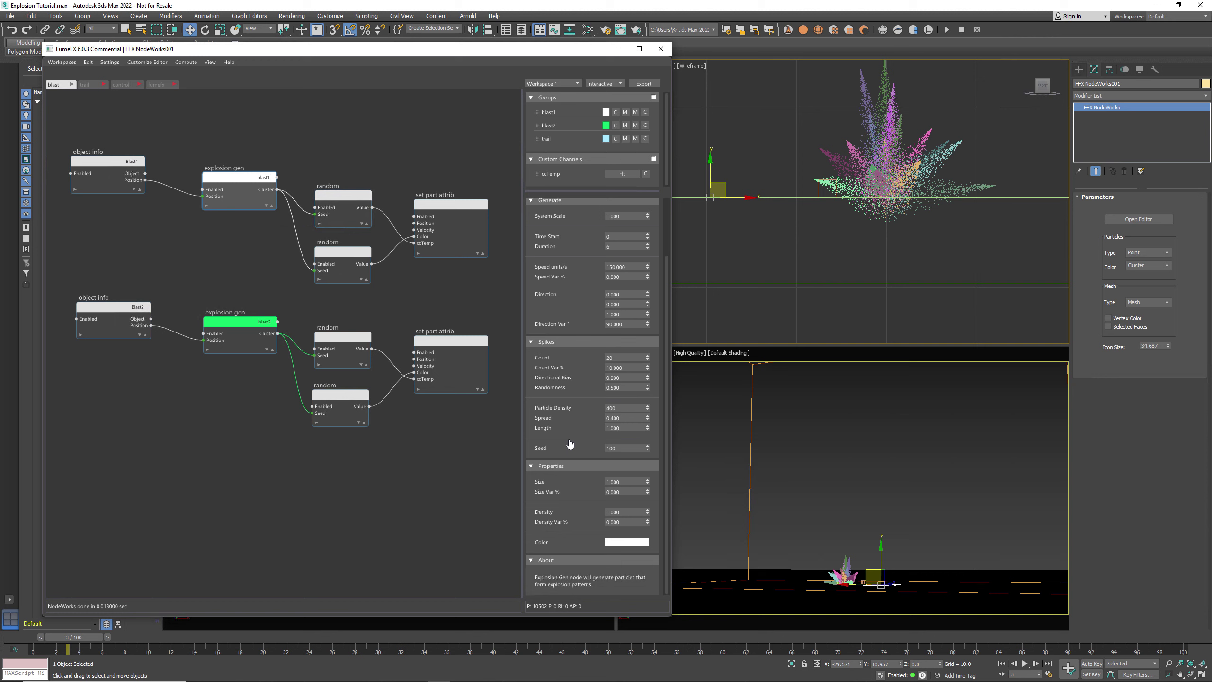
Step: Set the NodeWorks particle display color mode to Color
scroll(570, 444, "up", 3)
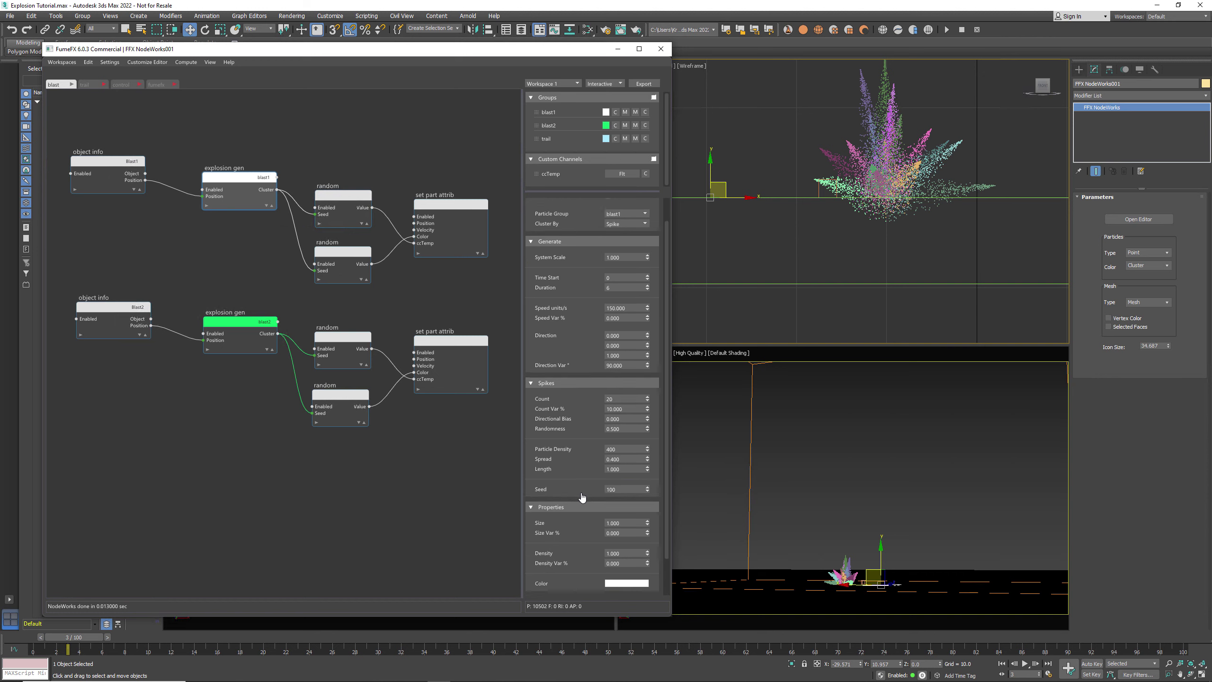
left_click(1167, 267)
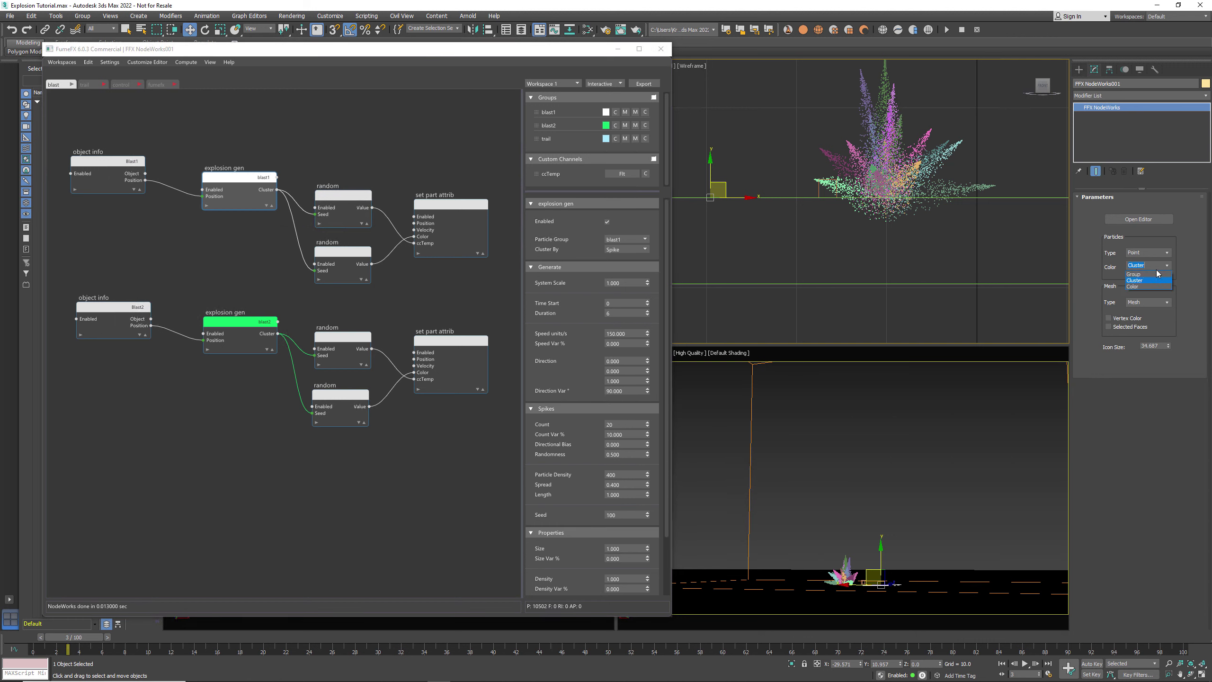
left_click(1140, 286)
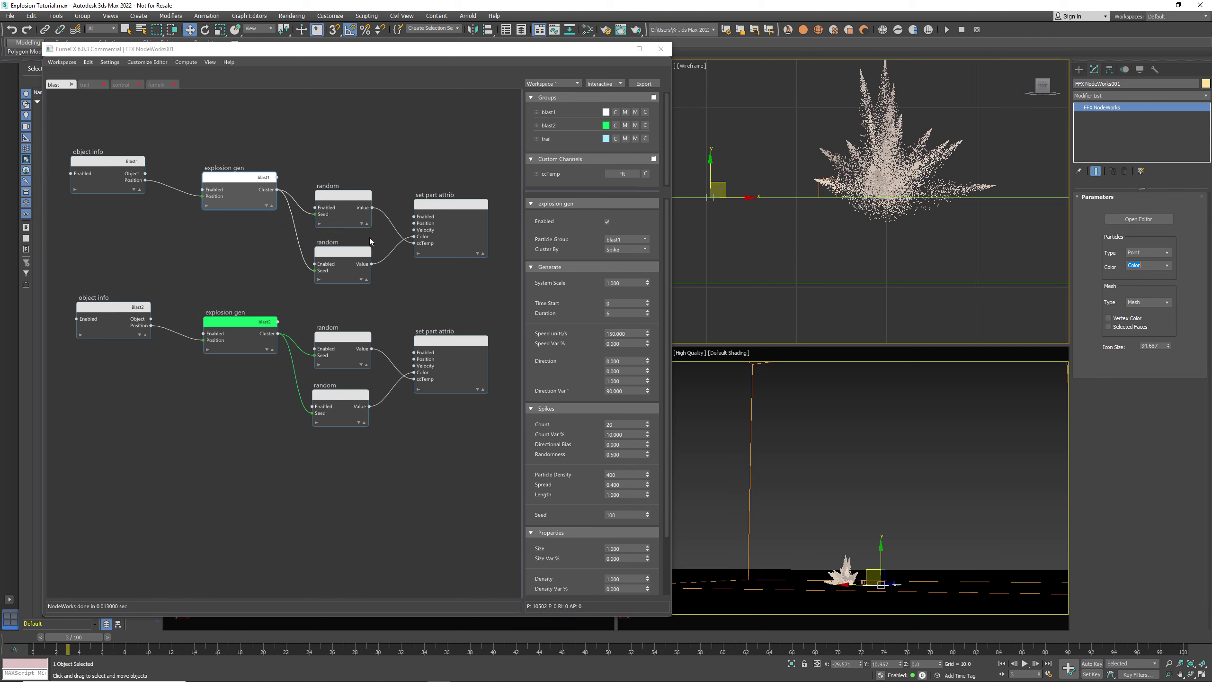
Step: Try darker brown Max Value colors on the lower random node of the blast1 chain and inspect the particles
left_click(334, 254)
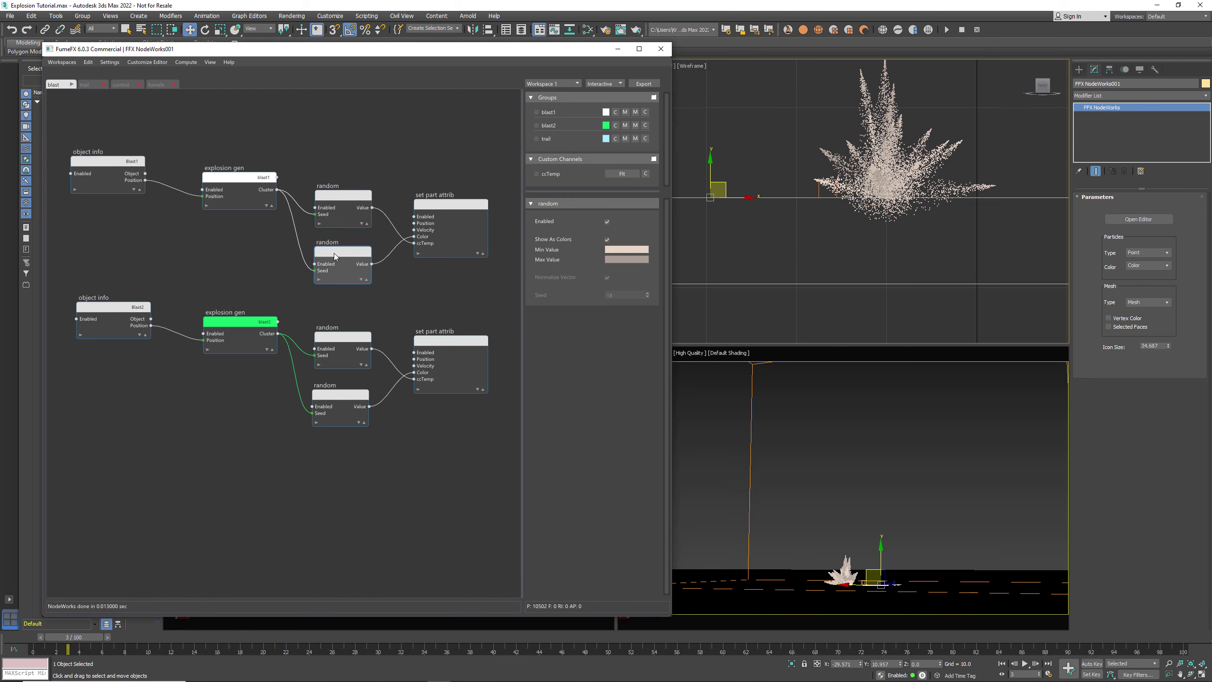
left_click(637, 262)
left_click_drag(590, 317, 592, 342)
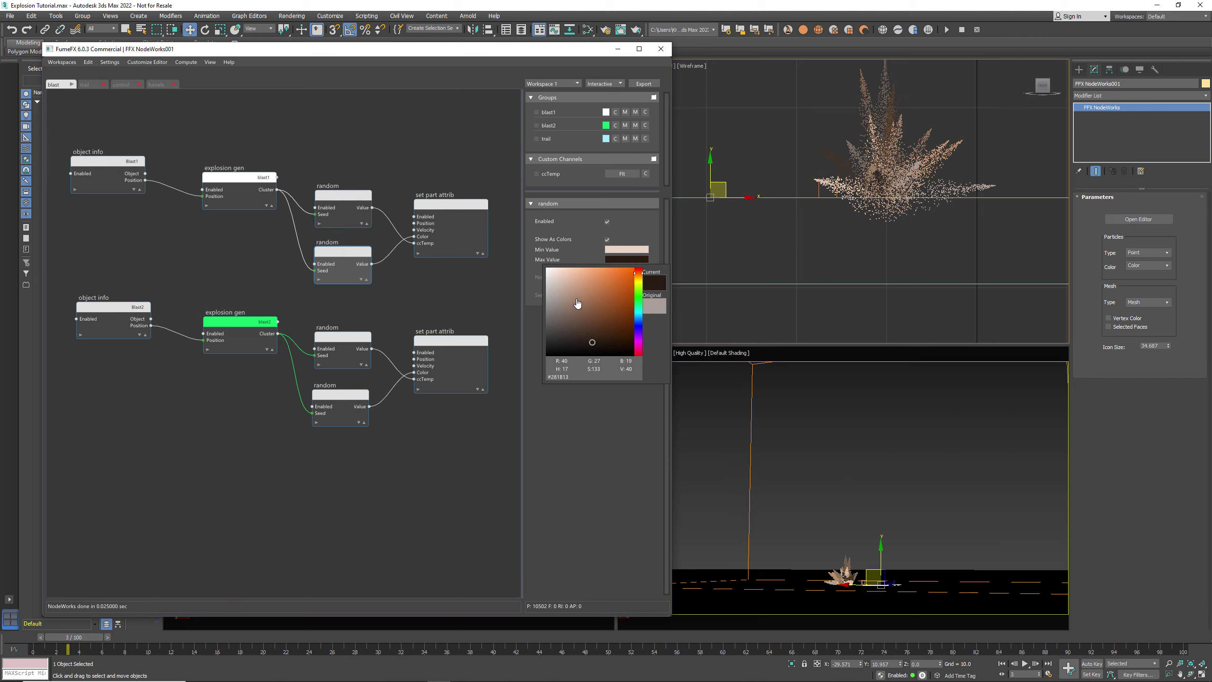
scroll(897, 146, "up", 3)
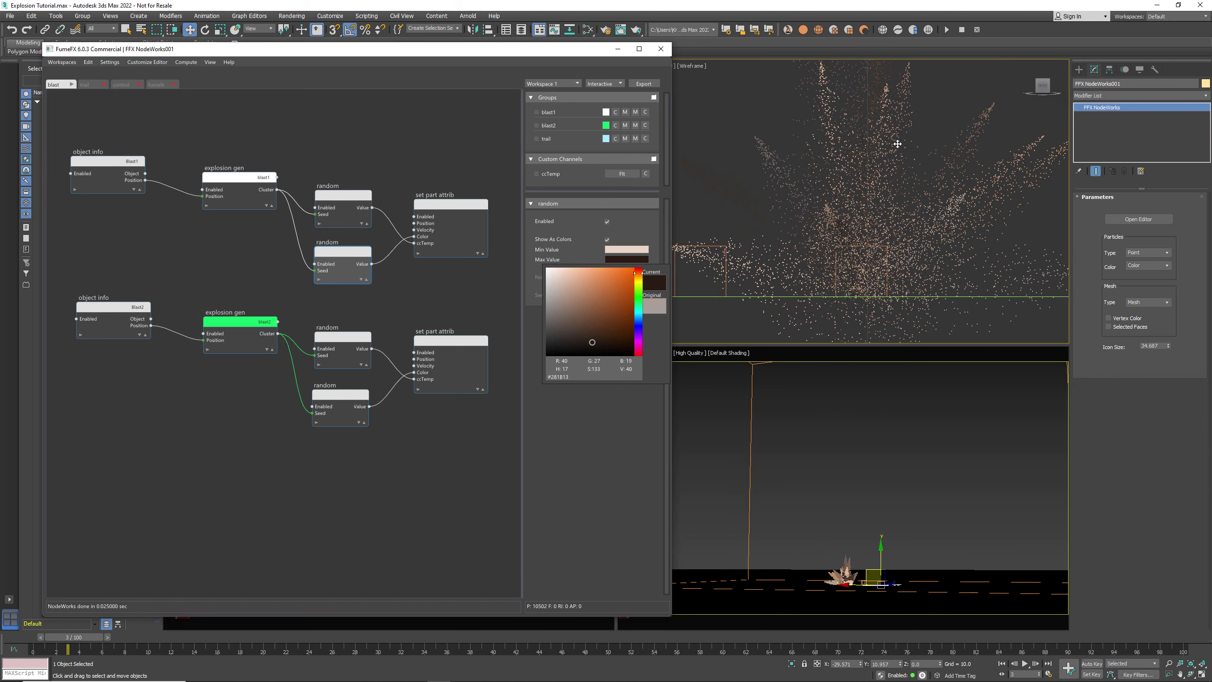
scroll(897, 149, "down", 3)
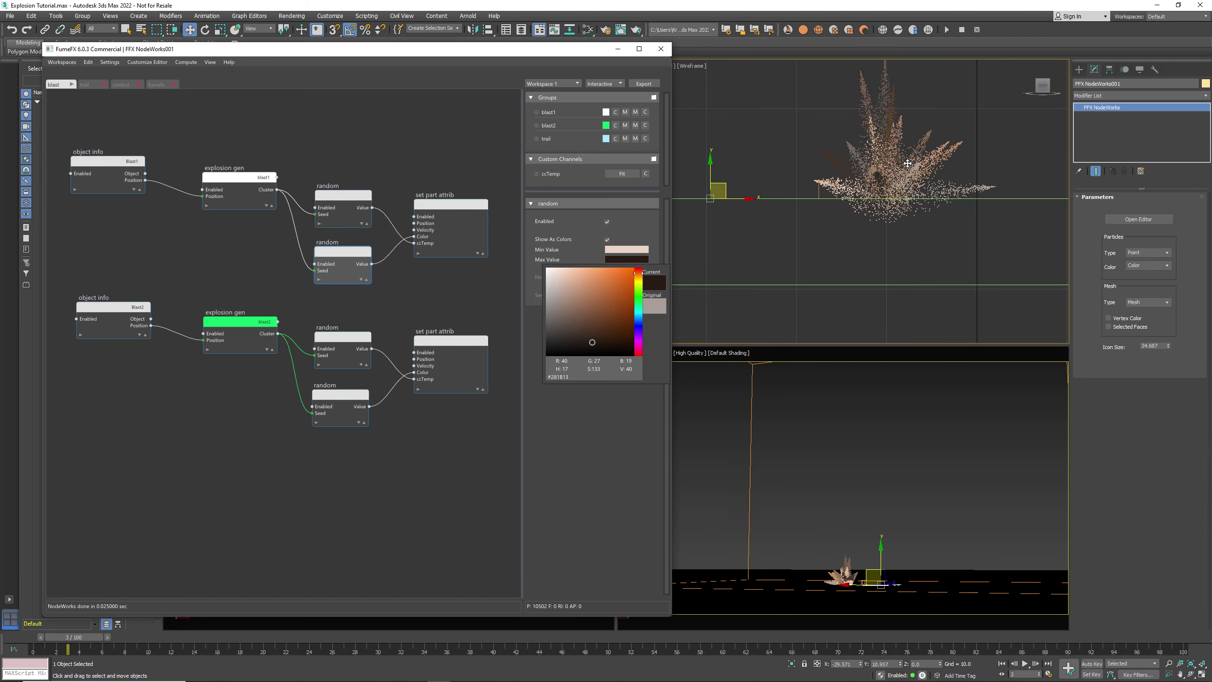
left_click(579, 319)
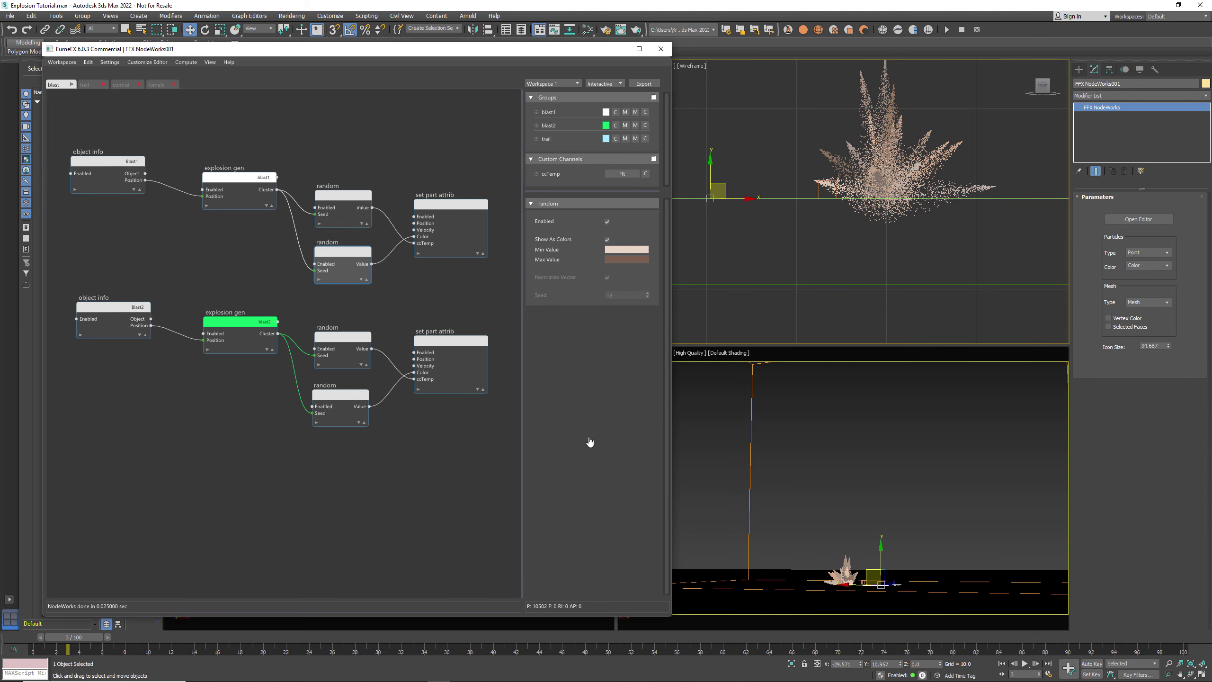
Step: Examine the blast2 explosion gen node and the colors of its lower random node with the timeline at frame 6
left_click(244, 328)
left_click_drag(88, 636, 120, 639)
key("w")
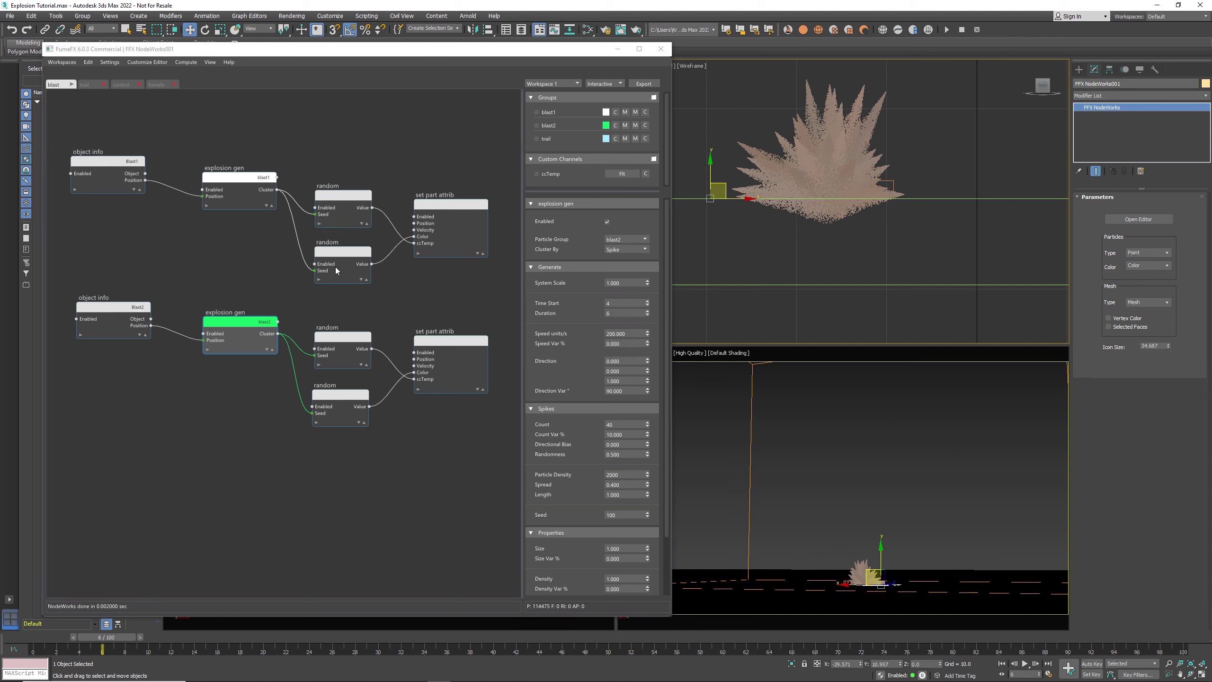
left_click(339, 395)
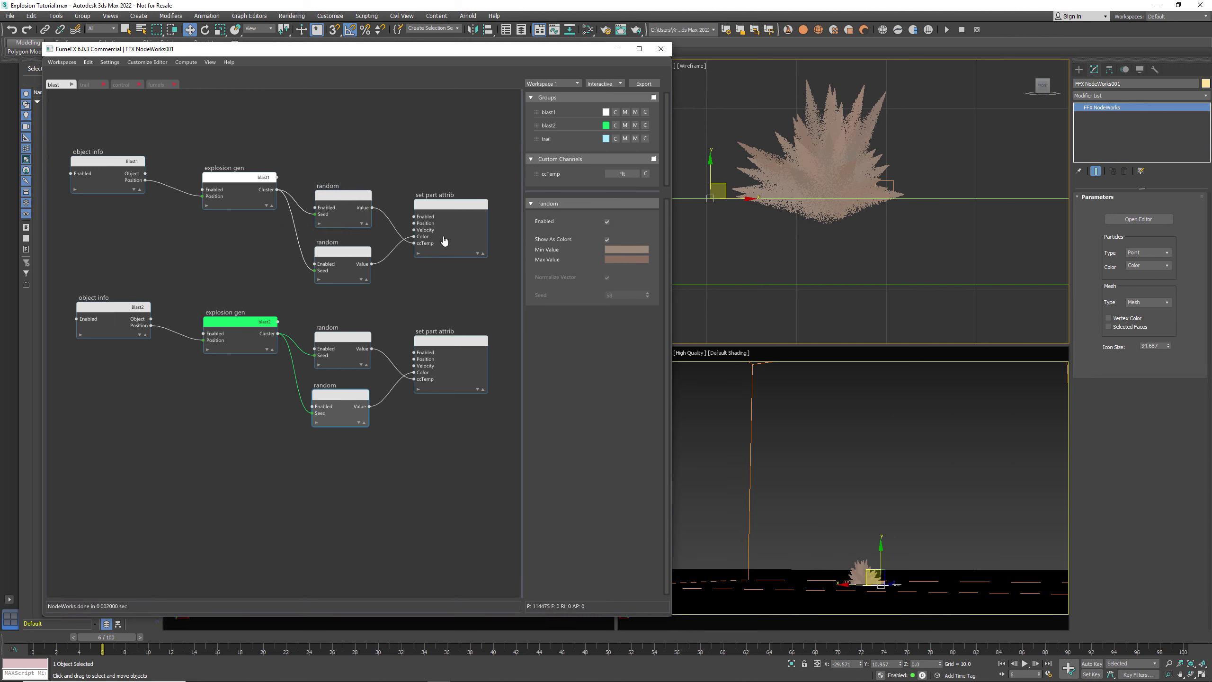
Step: Set the Max Value color of blast1's lower random node to light brown #C4A895
left_click(355, 252)
left_click(610, 261)
left_click_drag(590, 293, 566, 297)
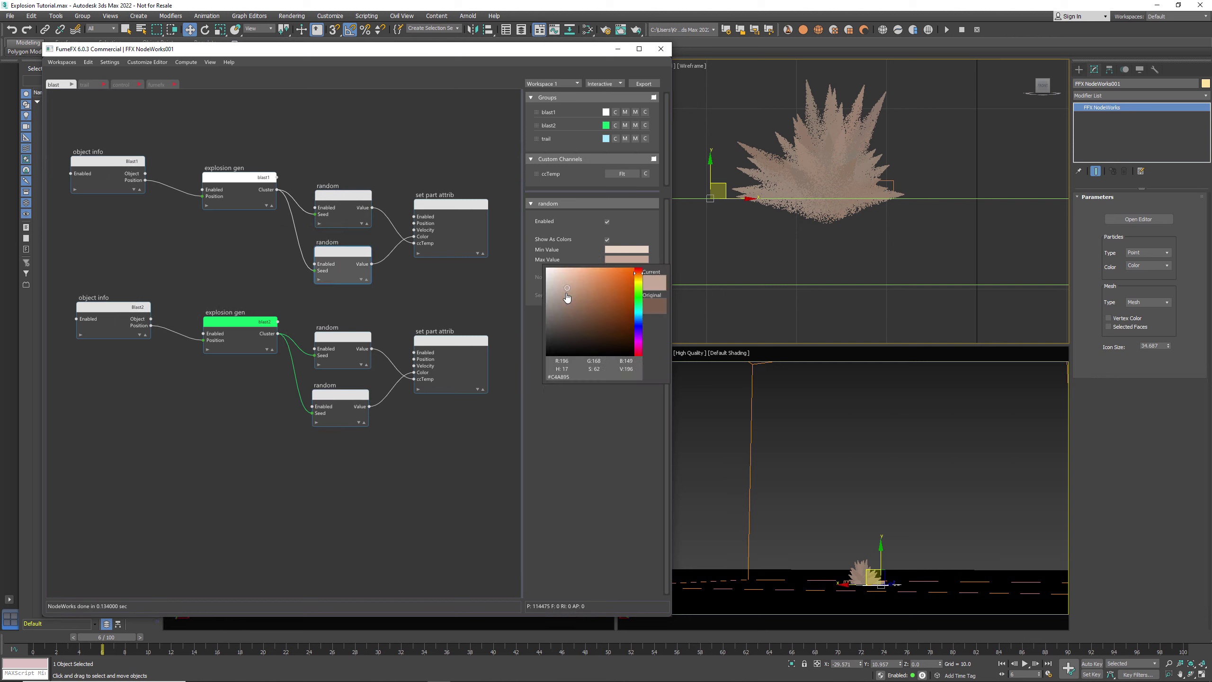
left_click(577, 438)
Step: Review the color range of blast2's lower random node and inspect the explosion at frame 7
left_click(339, 397)
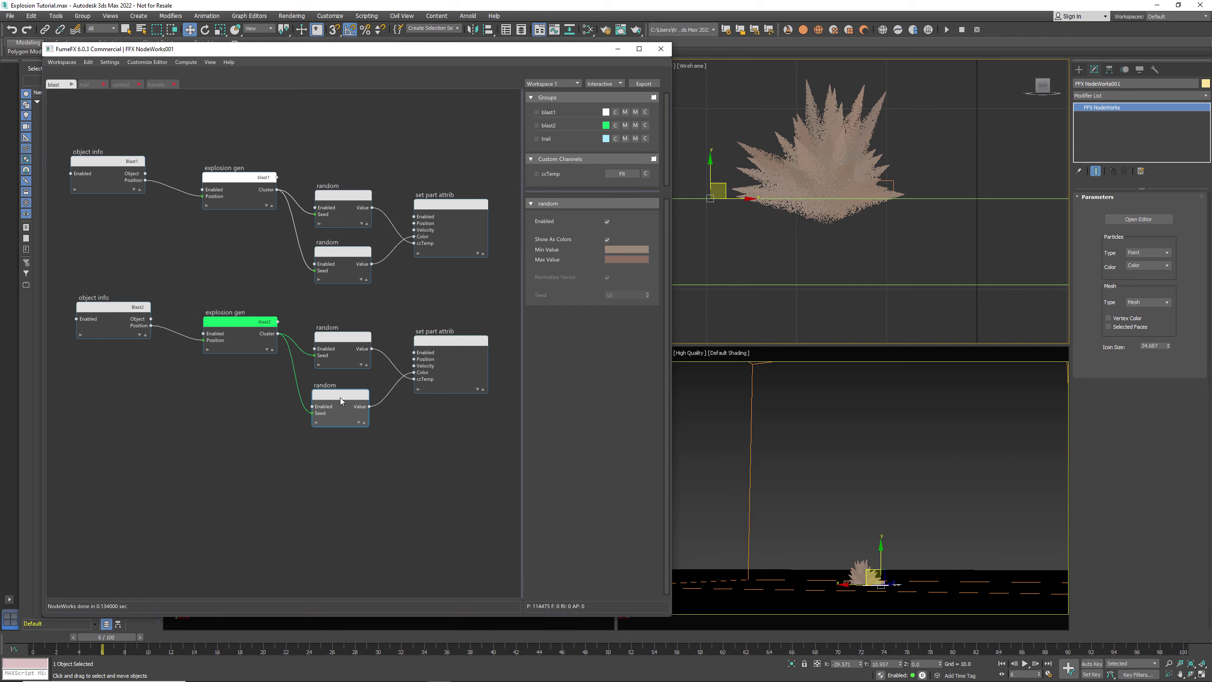
mouse_move(109, 639)
left_mouse_down()
mouse_move(135, 637)
mouse_move(114, 638)
mouse_move(124, 638)
left_mouse_up()
key("w")
scroll(921, 189, "down", 5)
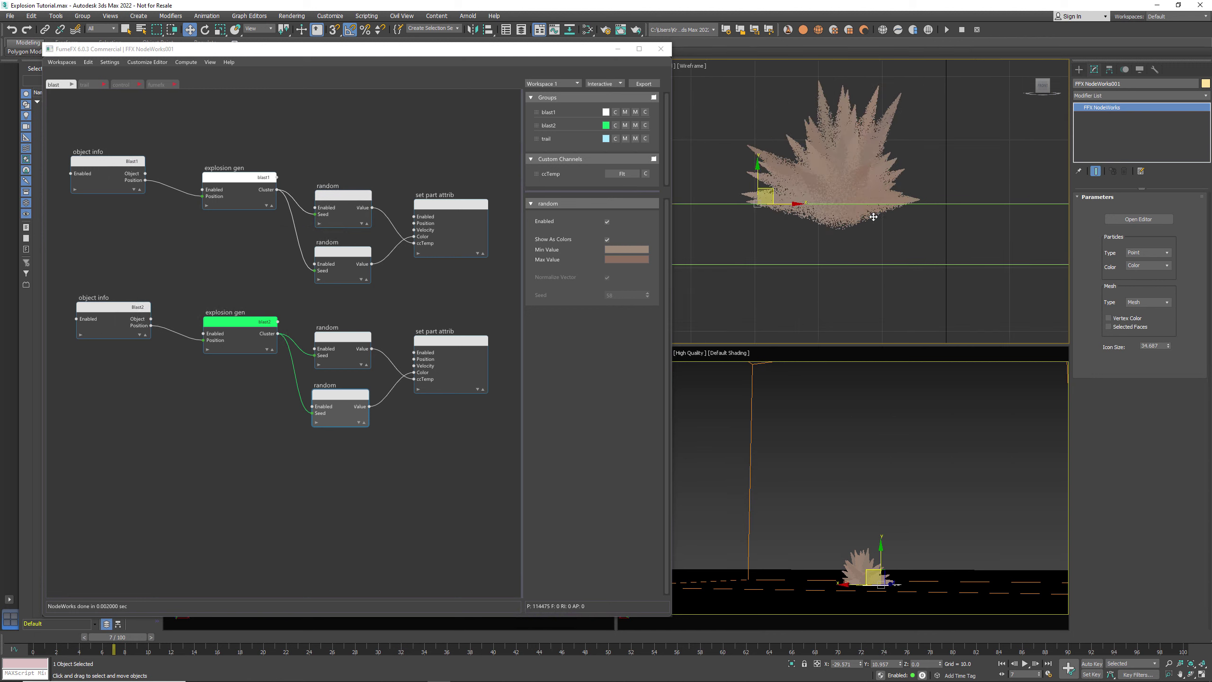
middle_click_drag(934, 184, 901, 208)
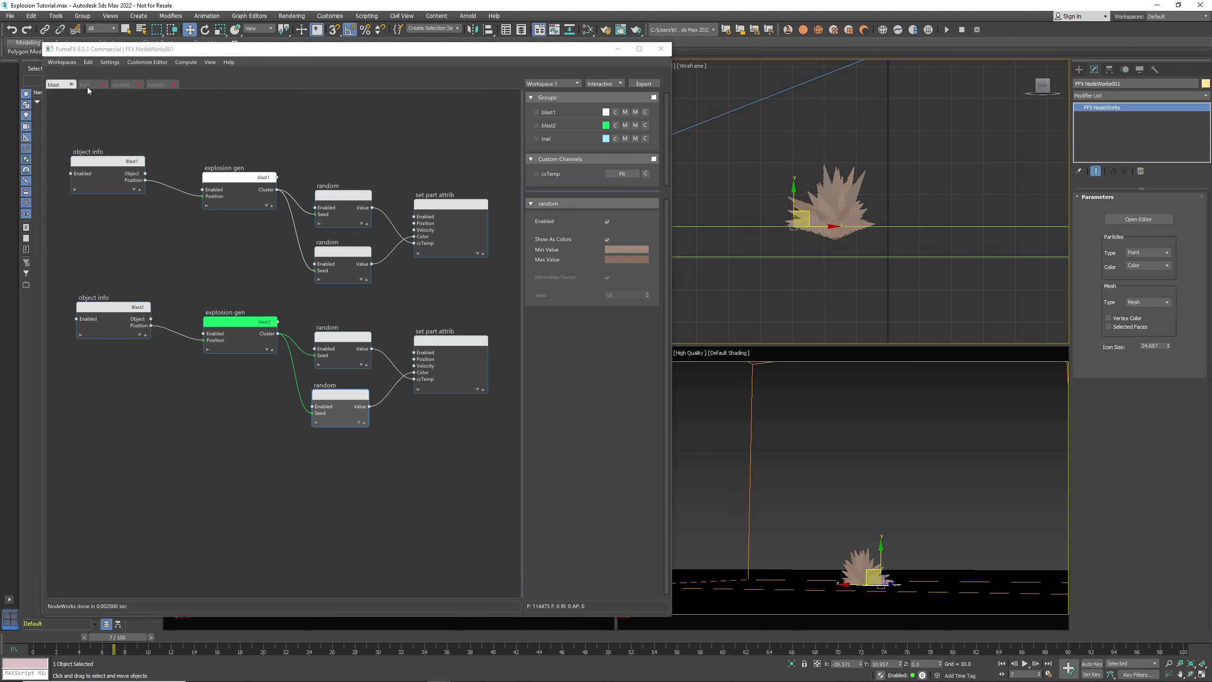
Step: Enable the trail graph, select its gen on surface node, and advance the timeline to frame 9
left_click(87, 87)
left_click(102, 83)
left_click(176, 286)
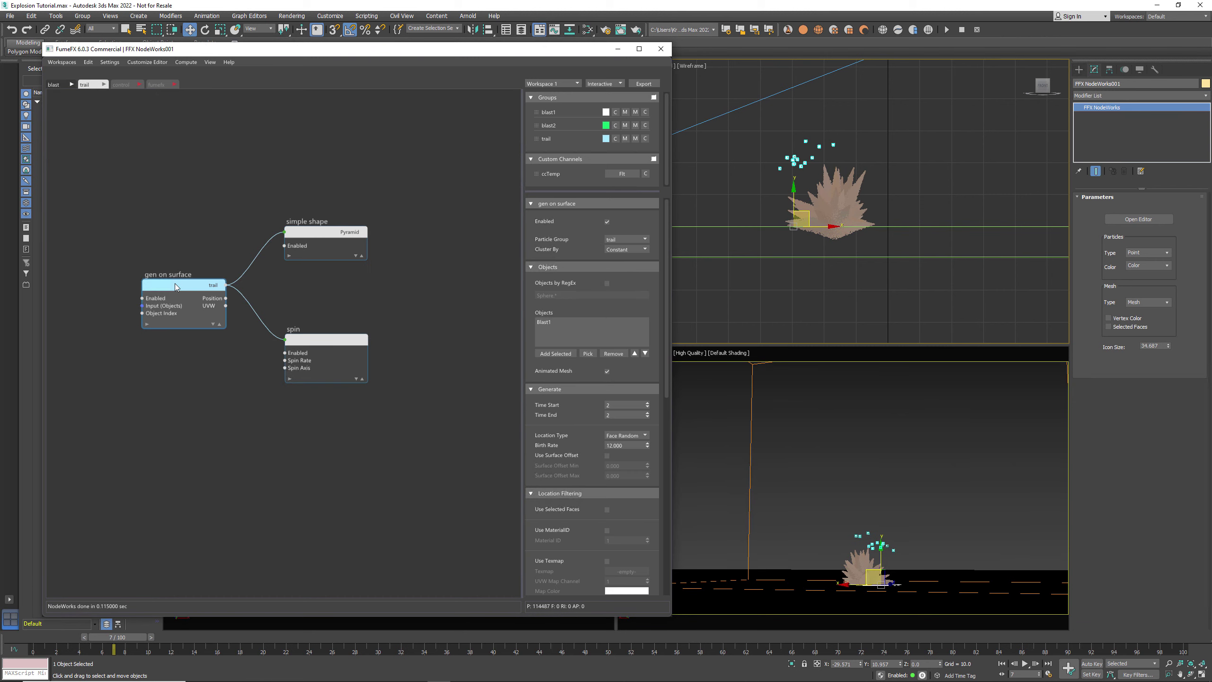
left_click_drag(43, 638, 142, 638)
key("w")
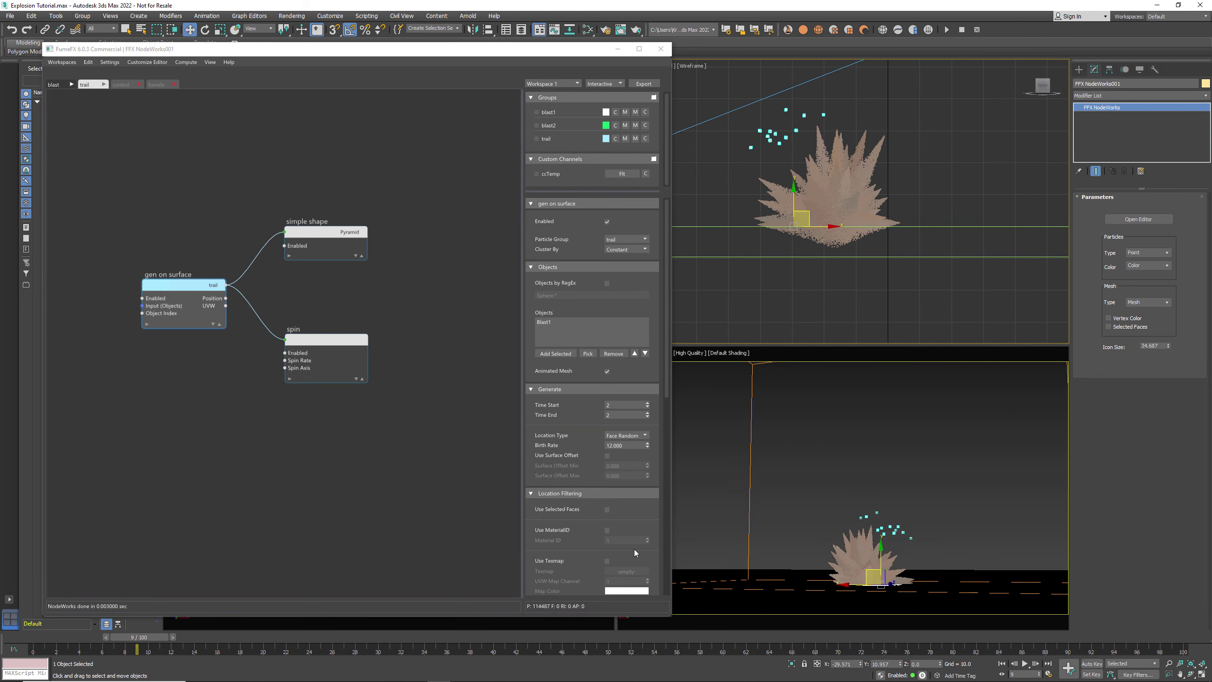
Step: Examine the gen on surface node's filtering, speed and custom direction properties, and scrub the timeline to preview the trail particles' motion
scroll(548, 373, "down", 5)
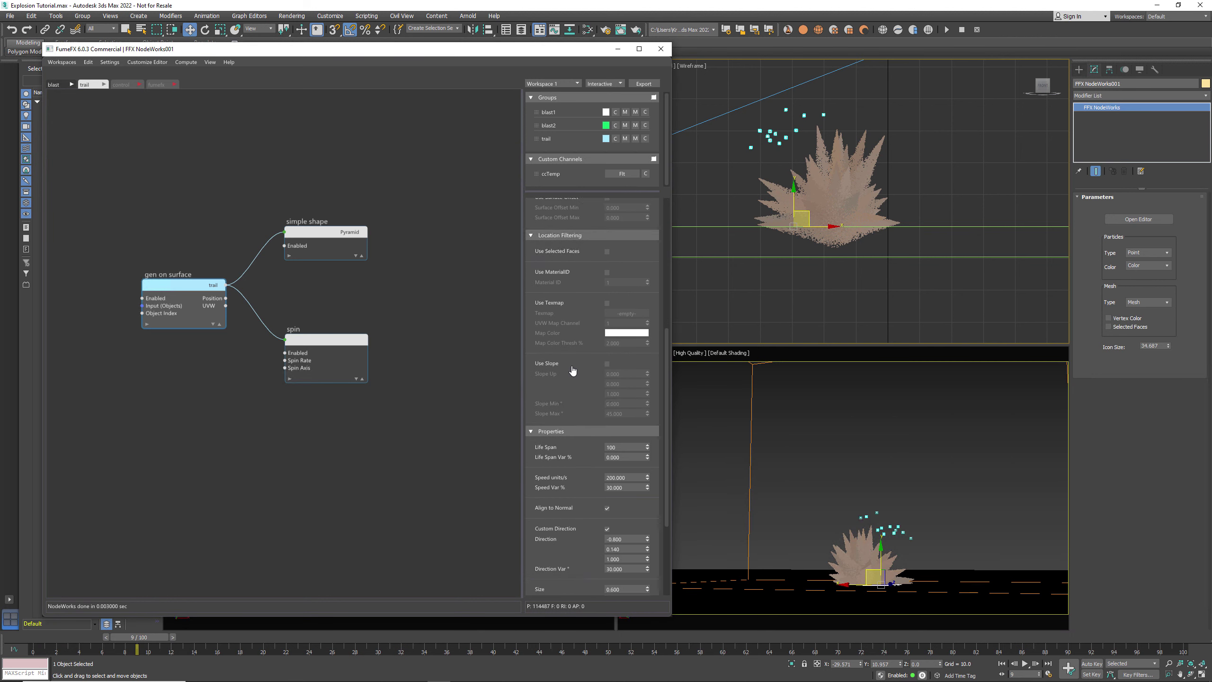
scroll(572, 368, "down", 1)
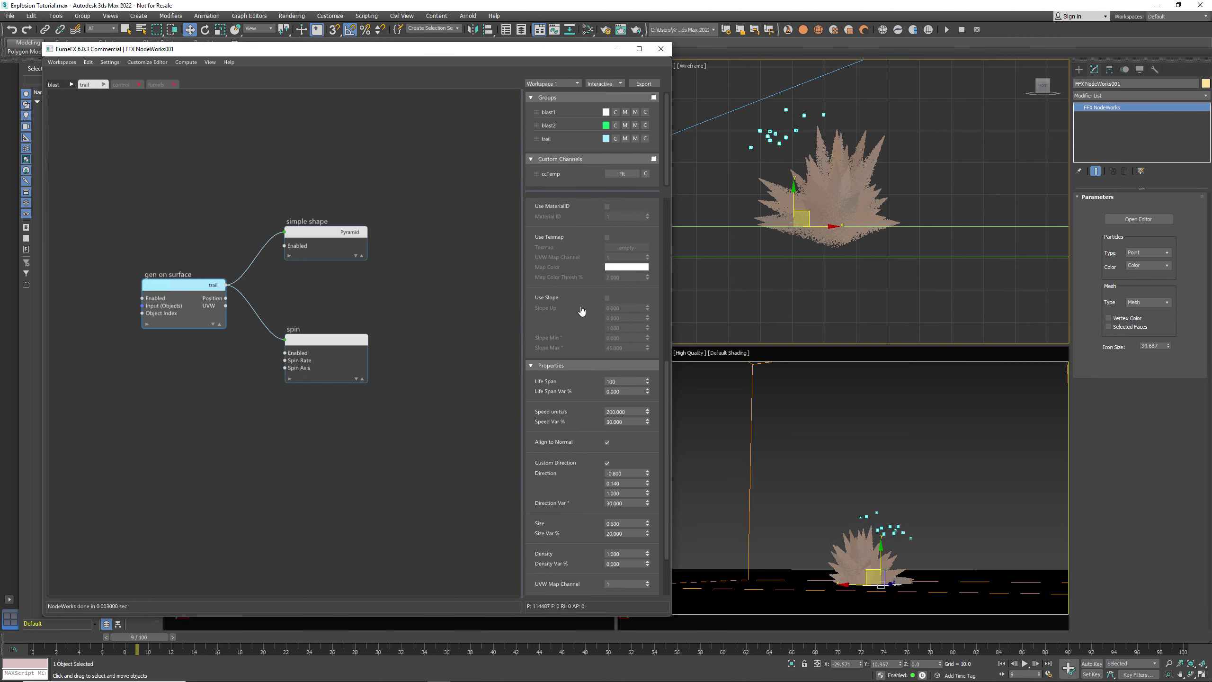
left_click(627, 473)
scroll(578, 480, "down", 1)
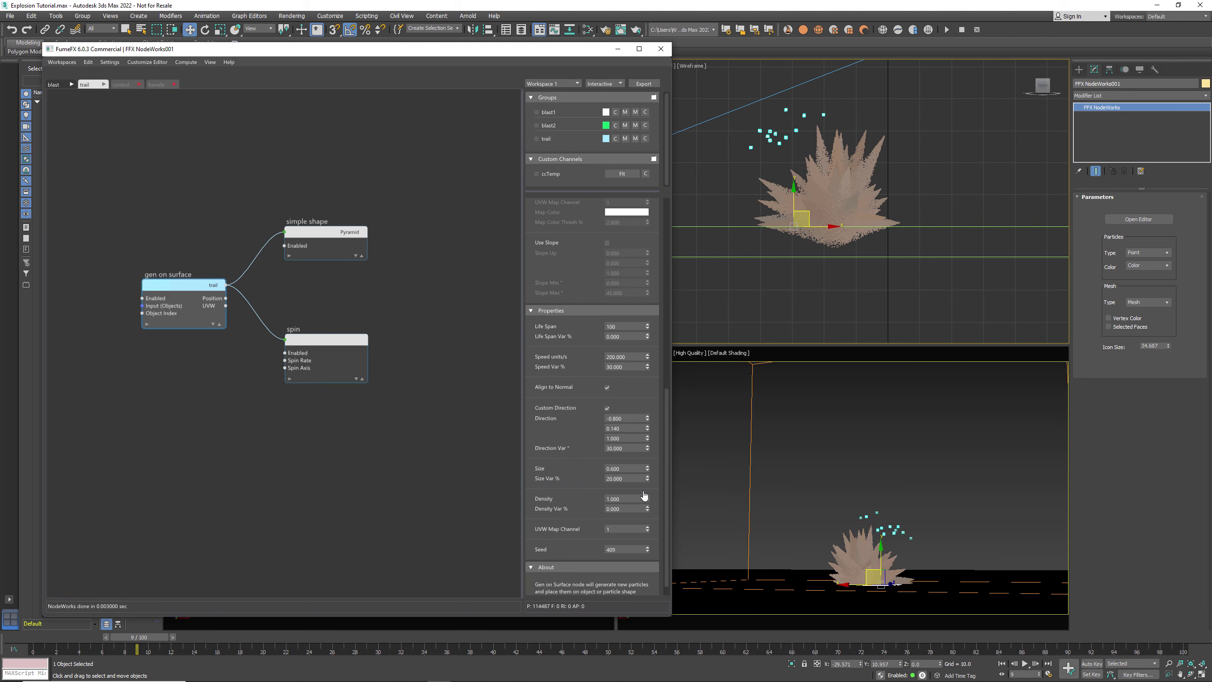
left_click_drag(648, 449, 670, 465)
right_click(670, 465)
left_click_drag(157, 636, 195, 637)
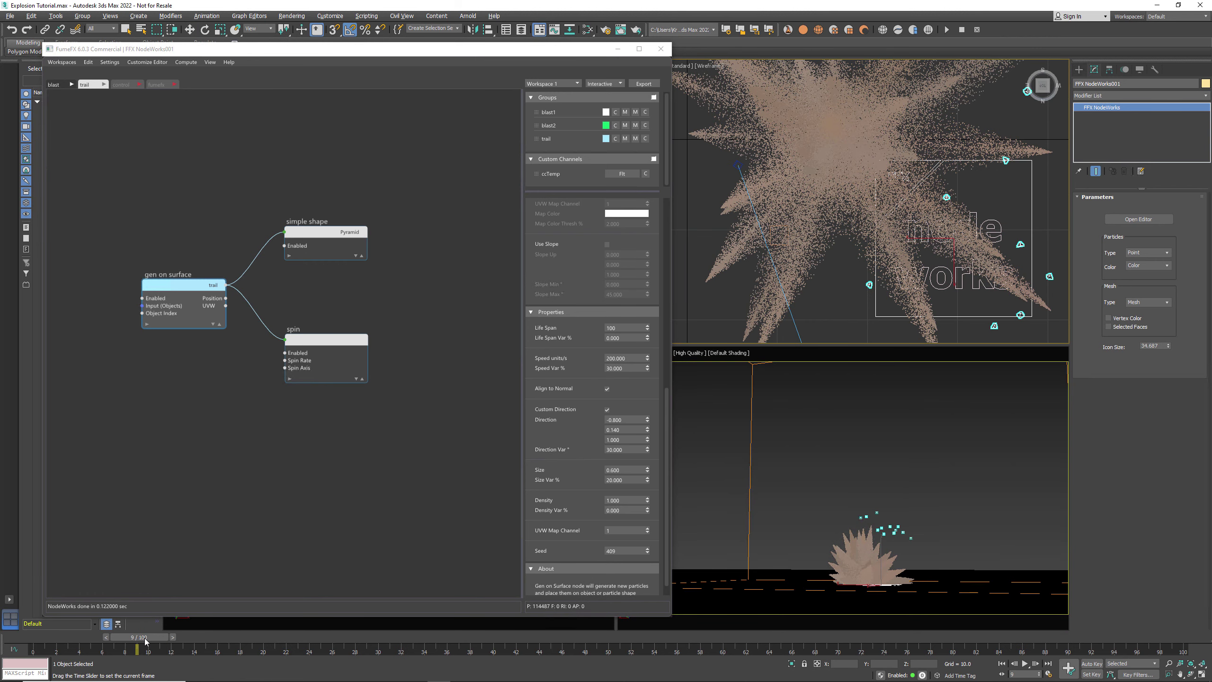
left_click_drag(150, 641, 496, 630)
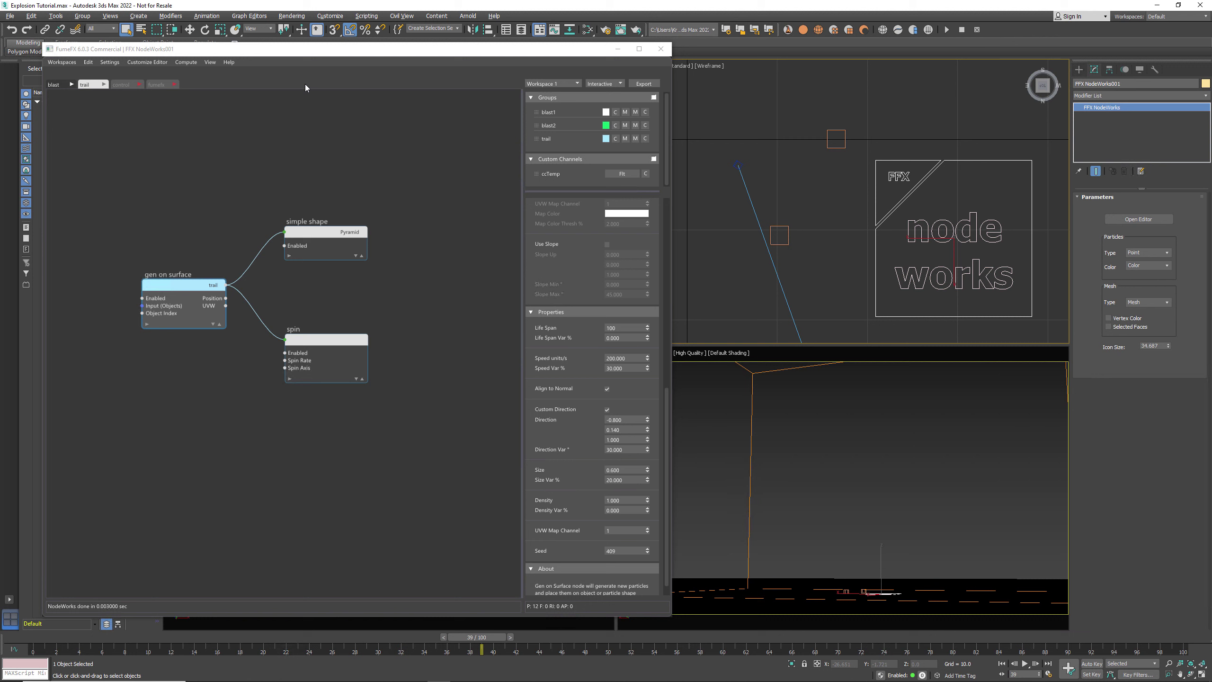
Step: Enable the control graph, select its All Groups get part group node, and return the timeline to frame 3
left_click(125, 85)
left_click(139, 84)
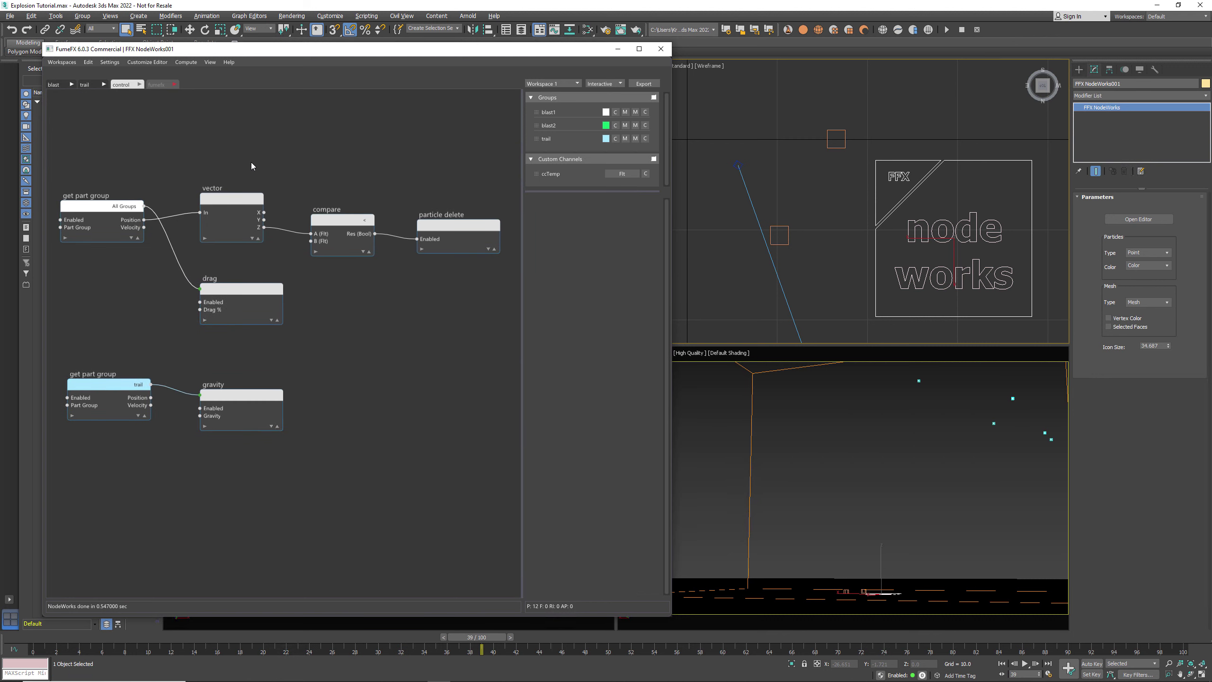
left_click(110, 204)
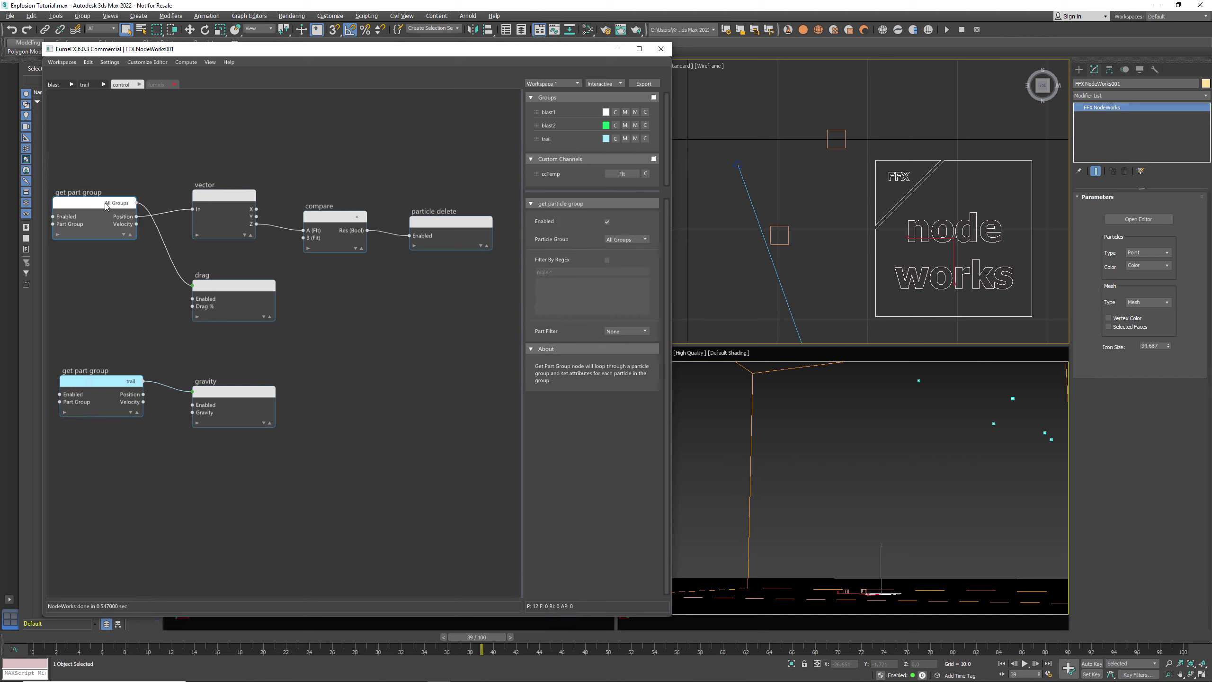
left_click(71, 638)
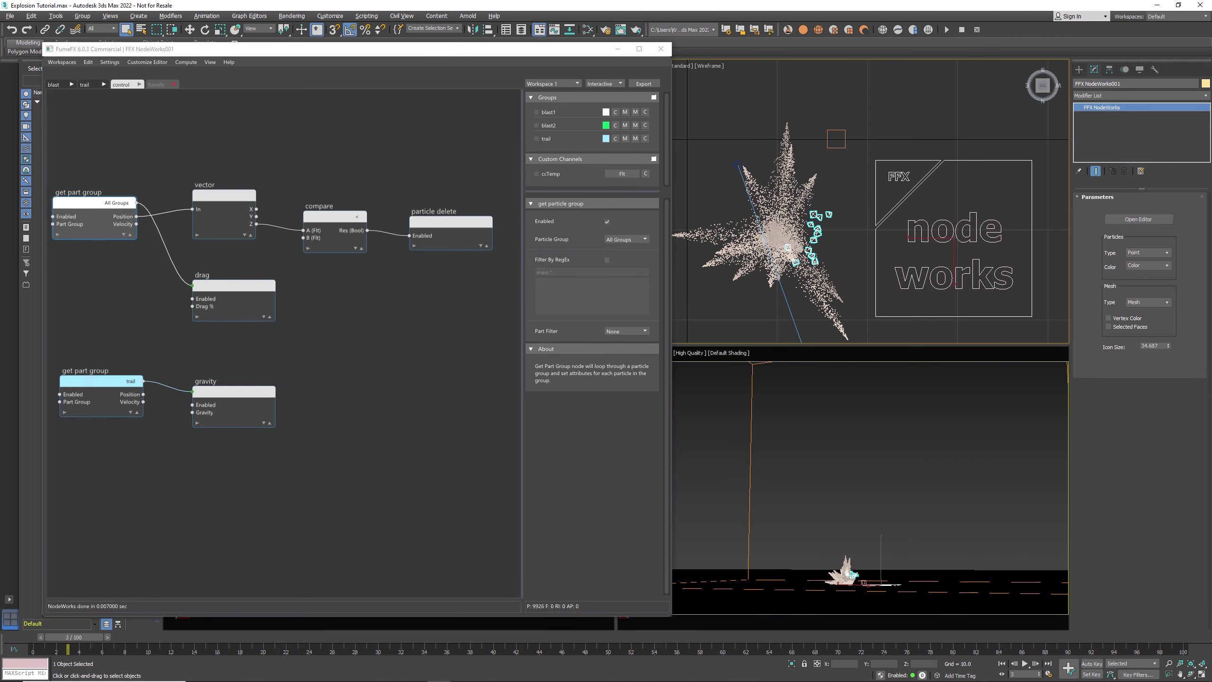
Step: Switch the wireframe viewport to the front view framed on the explosion, and toggle the control graph off and on
right_click(852, 300)
right_click(852, 300)
key("f")
scroll(840, 207, "up", 8)
middle_click_drag(826, 197, 861, 236)
left_click(138, 84)
left_click(139, 84)
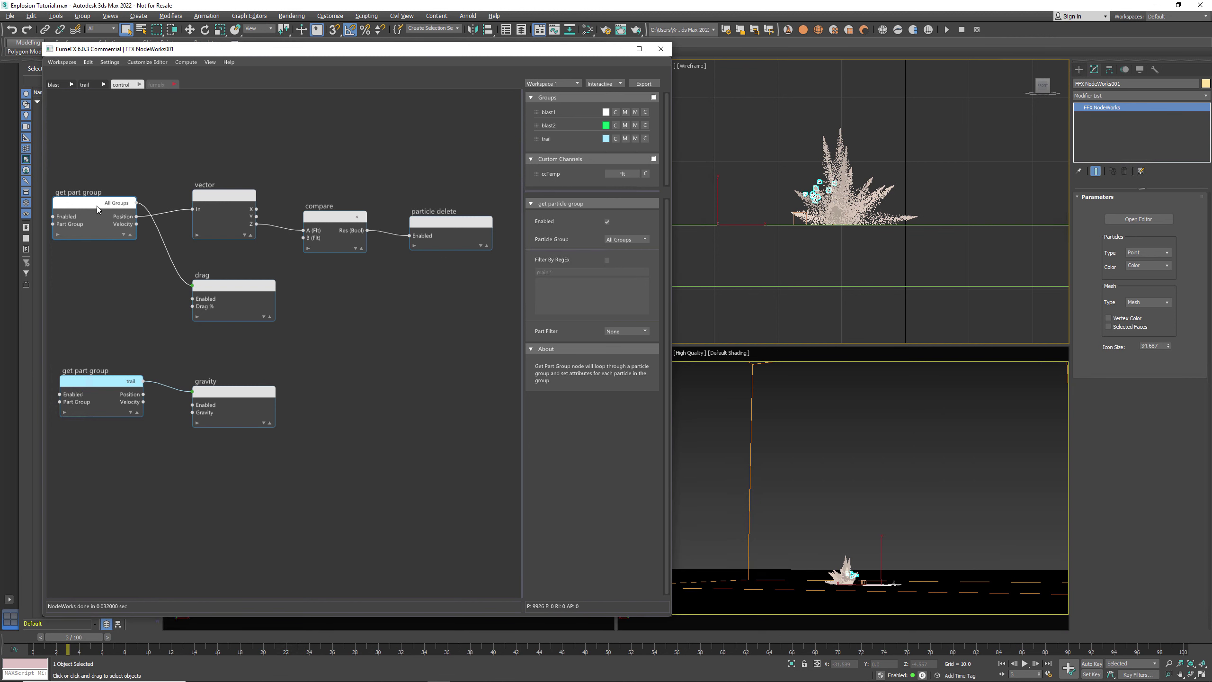
Step: Examine the settings of the vector, compare, particle delete and drag nodes in the control graph
left_click(214, 202)
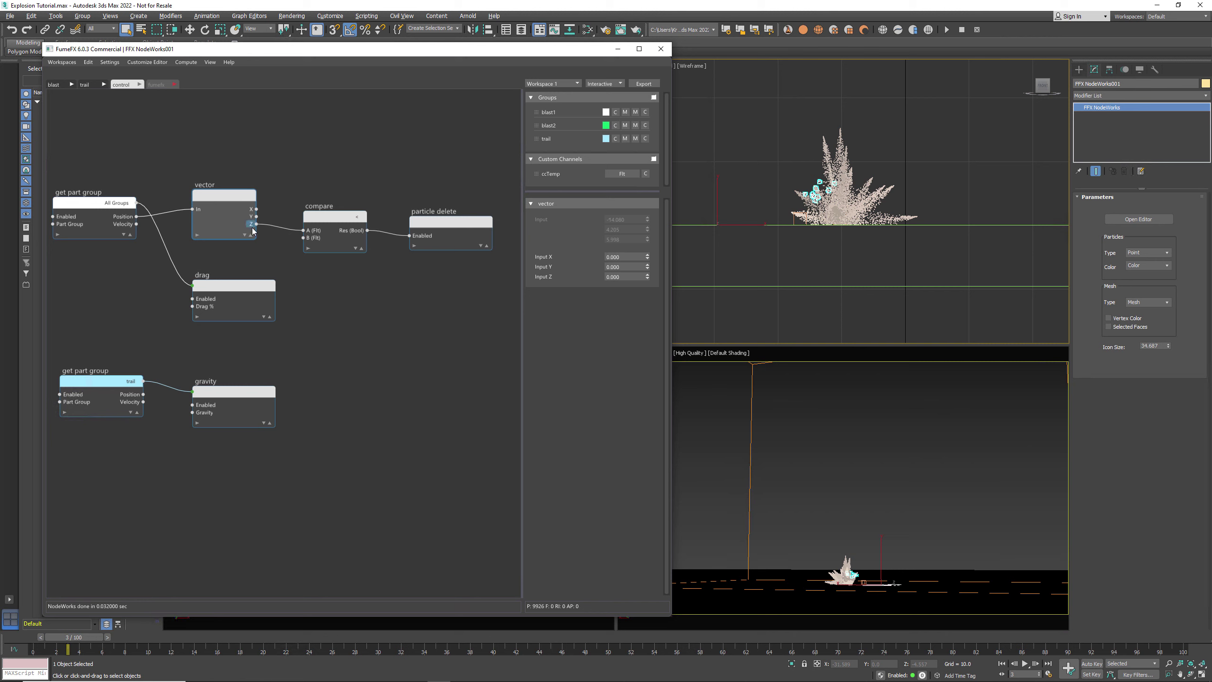
left_click(329, 221)
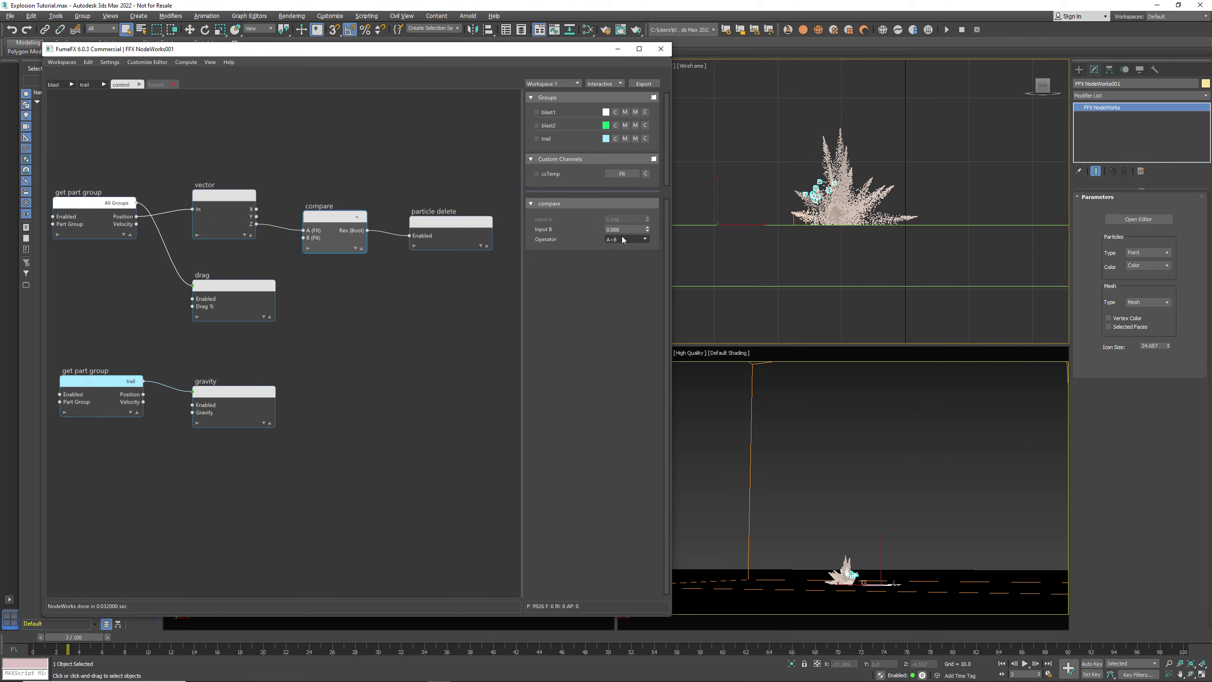
left_click(437, 219)
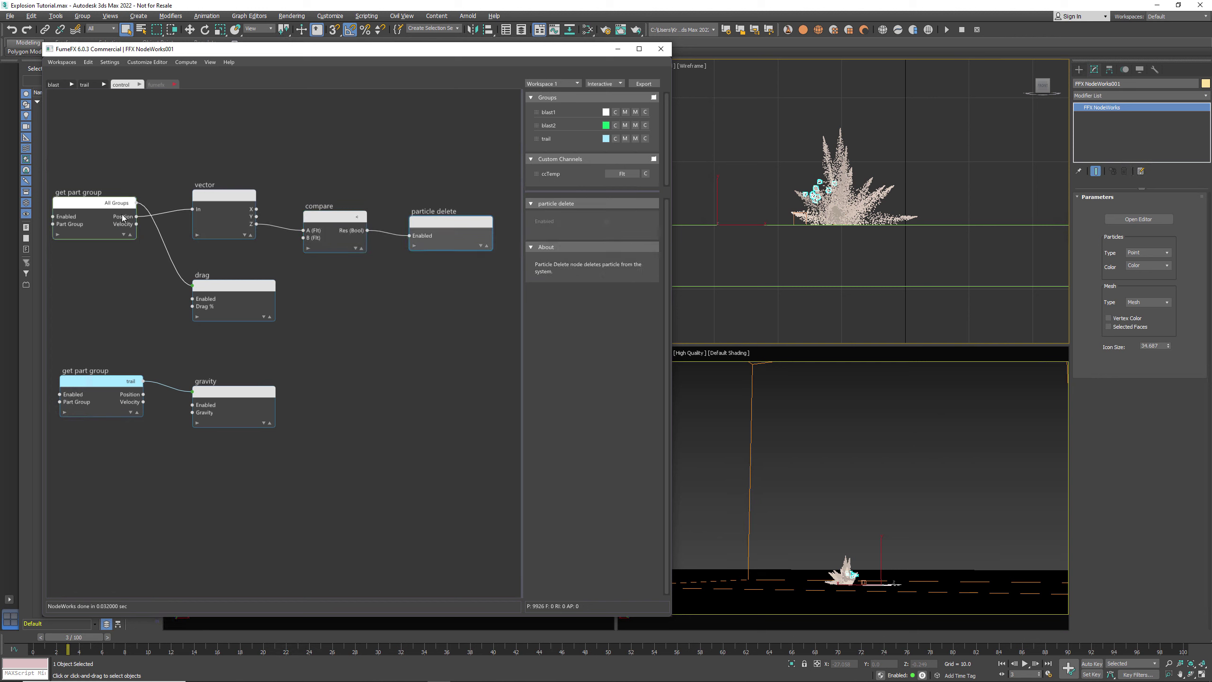
left_click(218, 285)
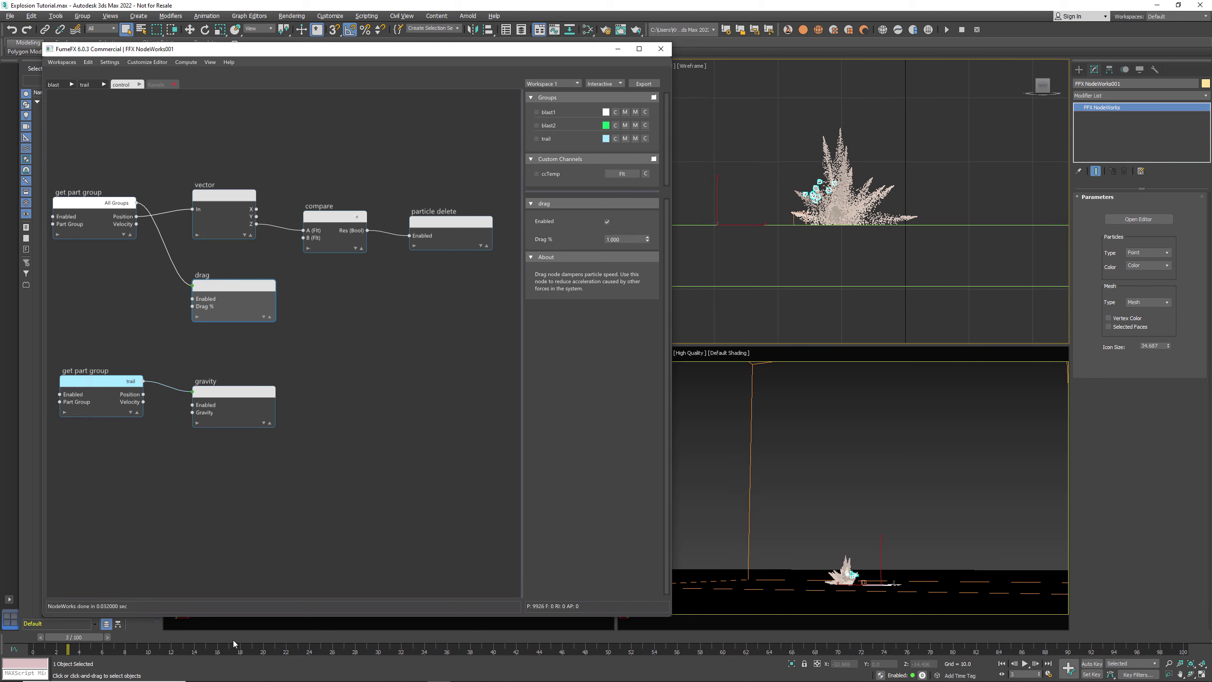
Step: Examine the trail get part group and gravity nodes while scrubbing the timeline to frame 47, and return to frame 0
left_click_drag(80, 637, 251, 656)
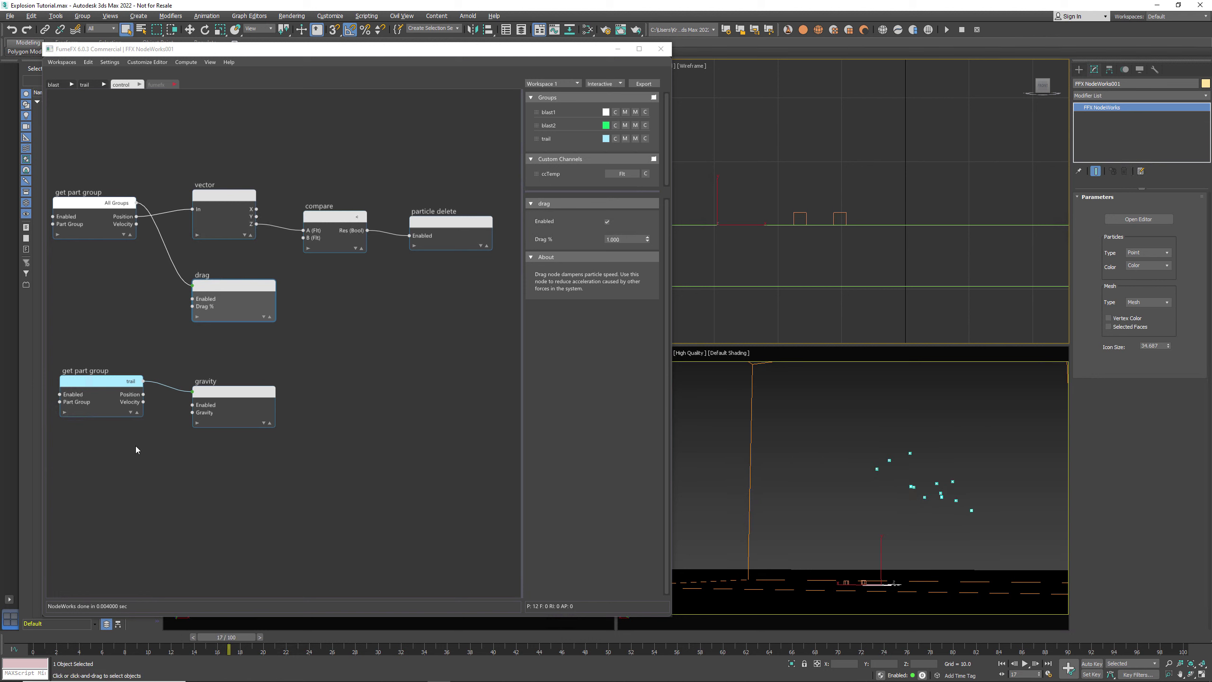
left_click(104, 383)
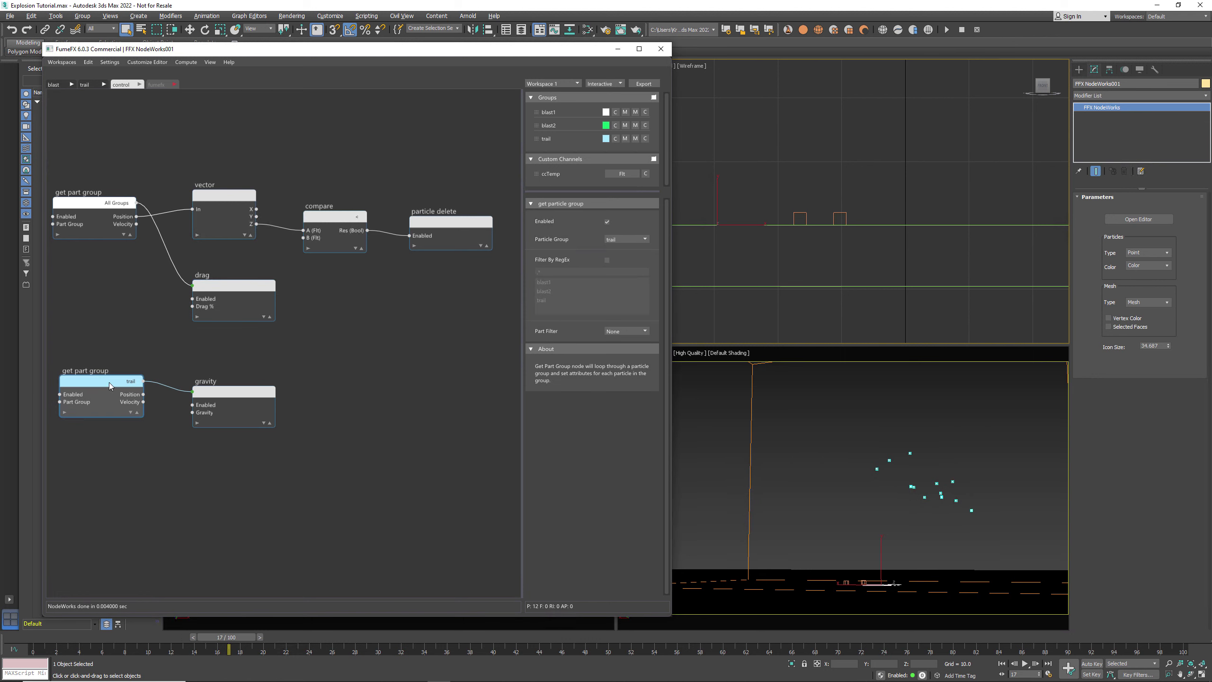
left_click(228, 400)
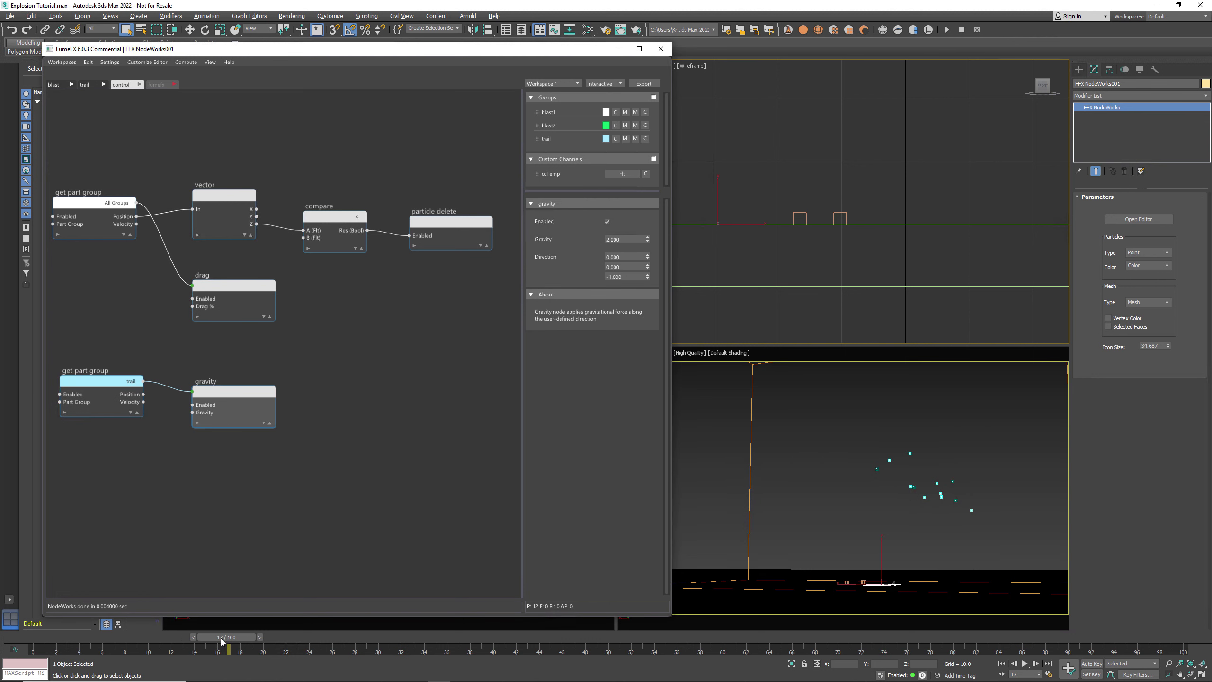
left_click_drag(230, 638, 577, 638)
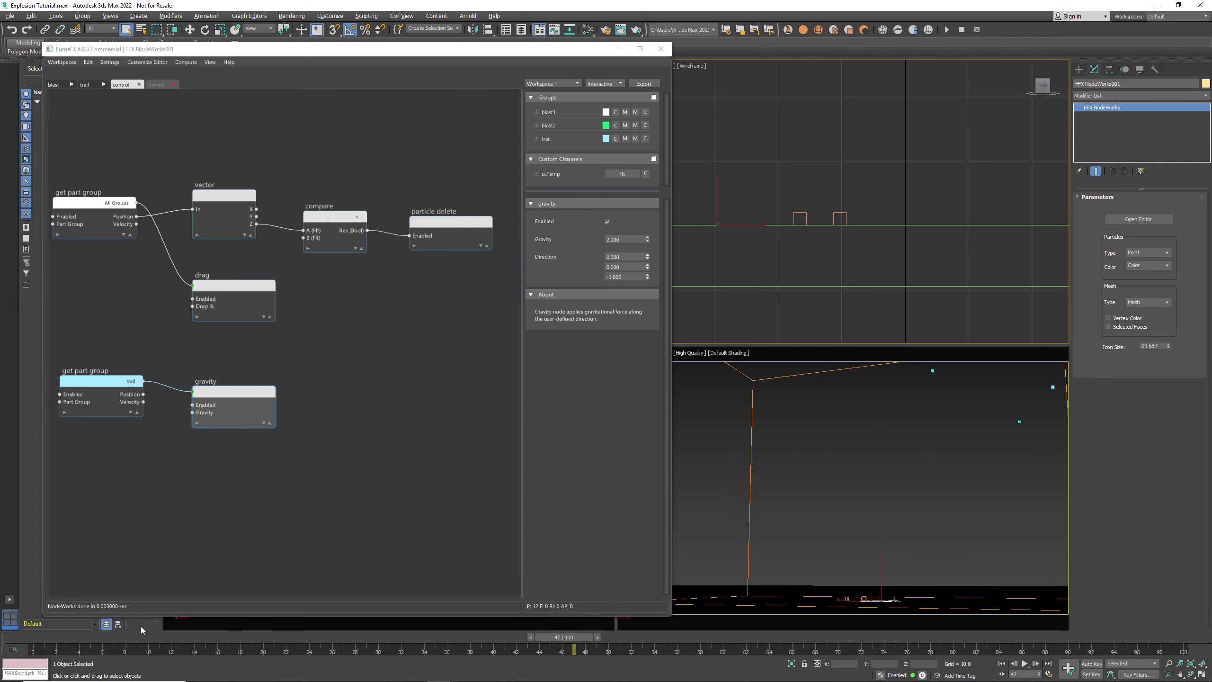
left_click(22, 643)
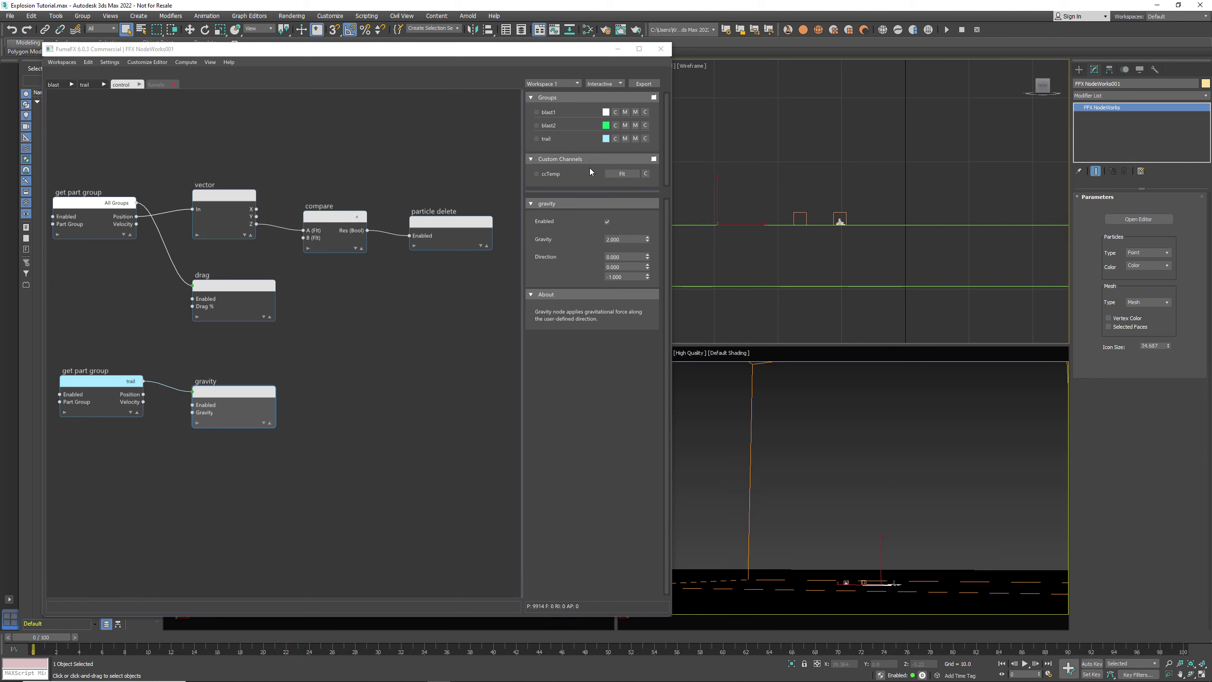
Step: Show the caching settings, include all cached attributes, and export the particle cache
right_click(603, 71)
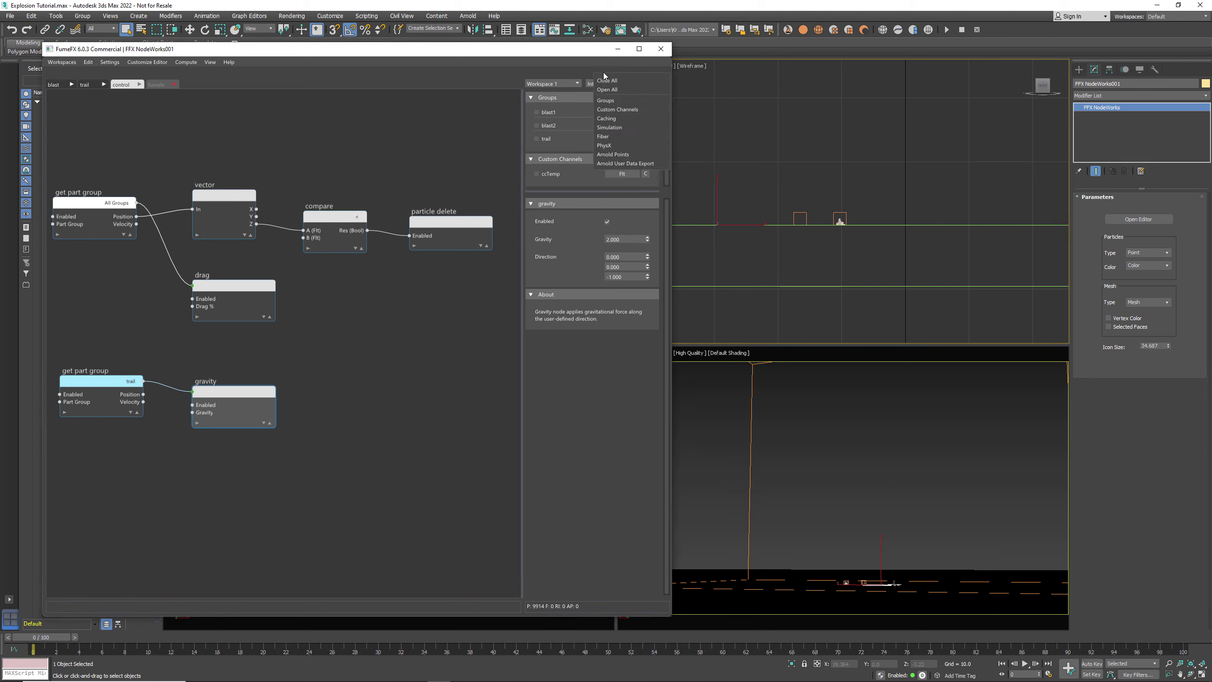
left_click(609, 118)
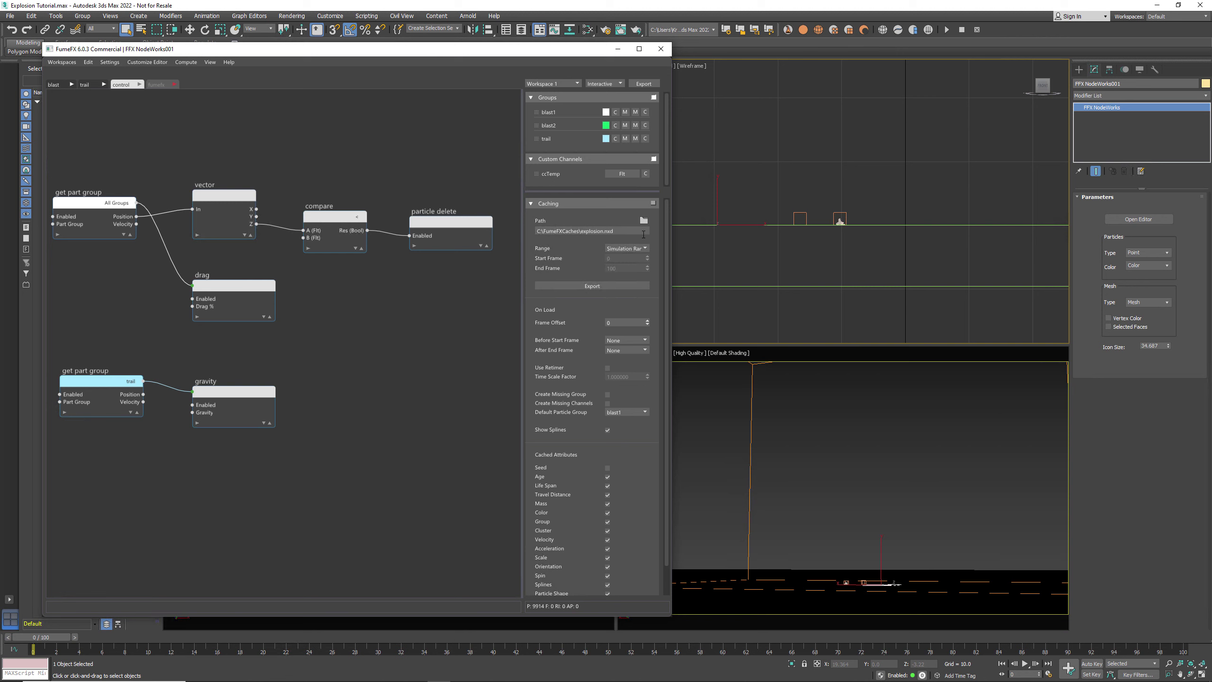
scroll(638, 430, "down", 1)
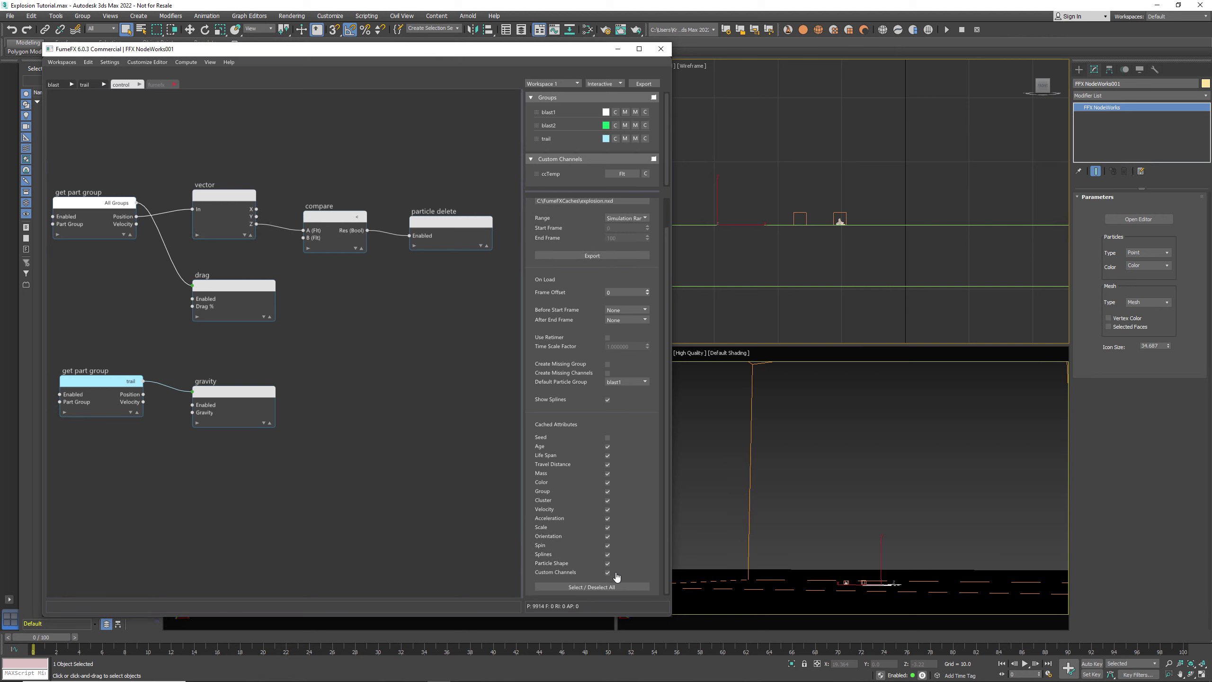
left_click(606, 586)
left_click(642, 84)
Step: Show the fumefx graph, select the FumeFX container, and examine its general parameters, exported channels and cache paths
left_click(157, 86)
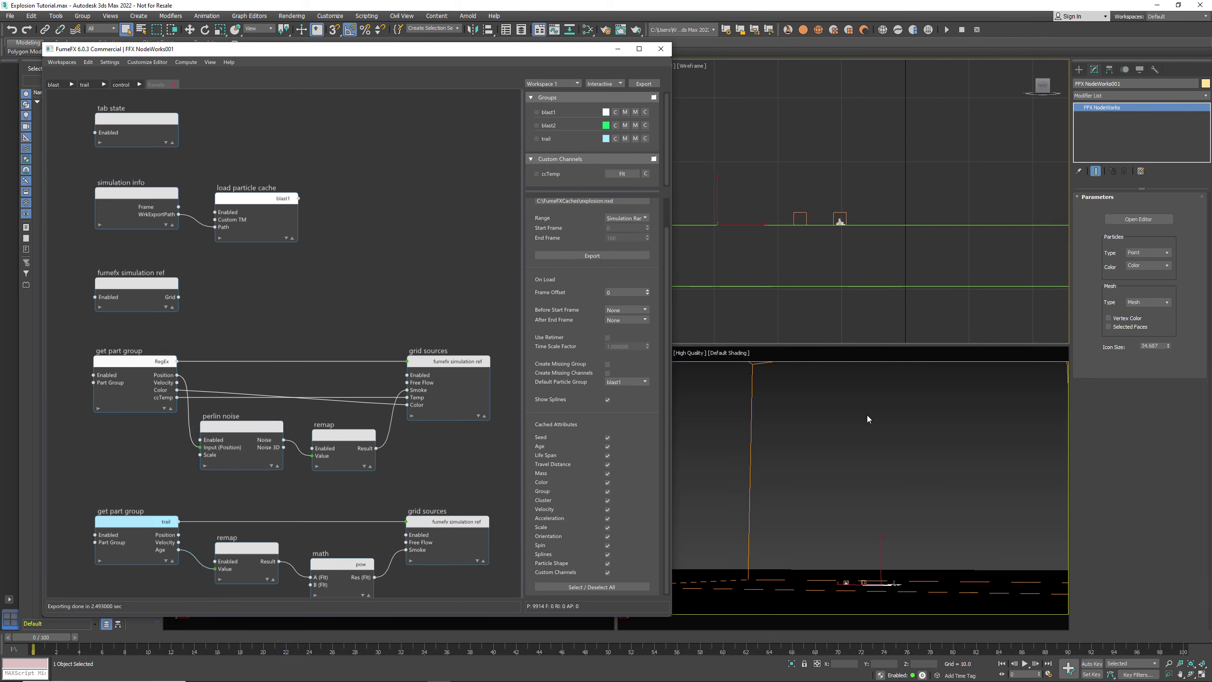
left_click(750, 428)
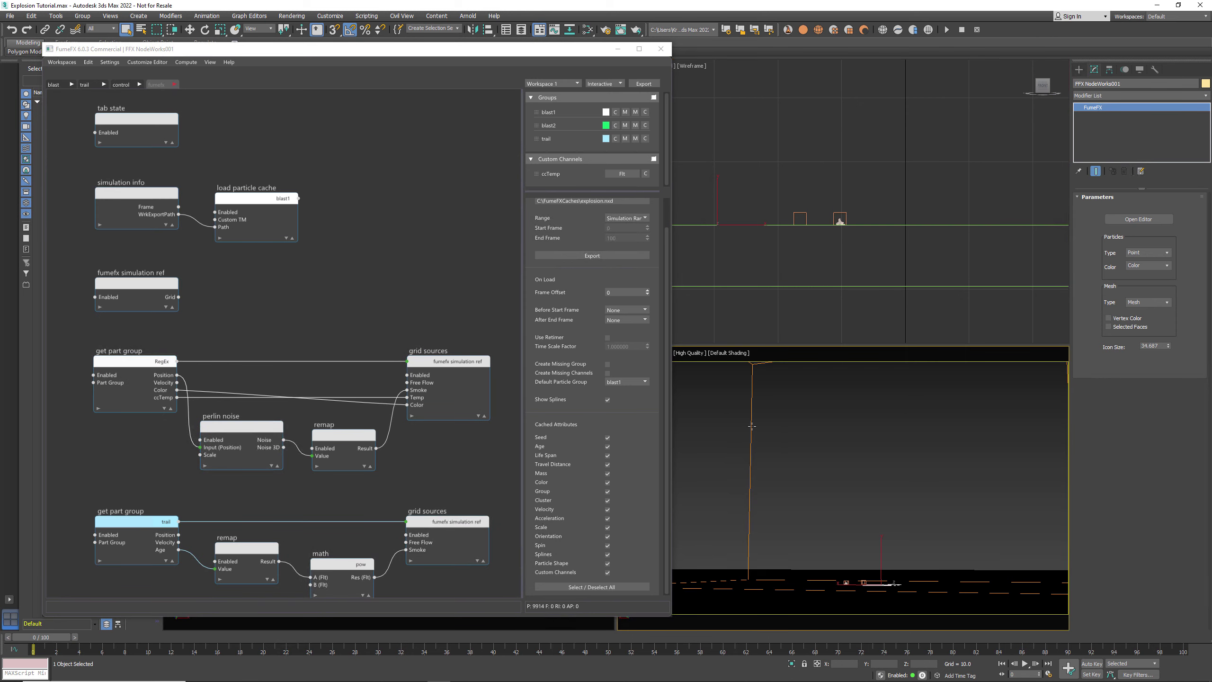
double_click(751, 427)
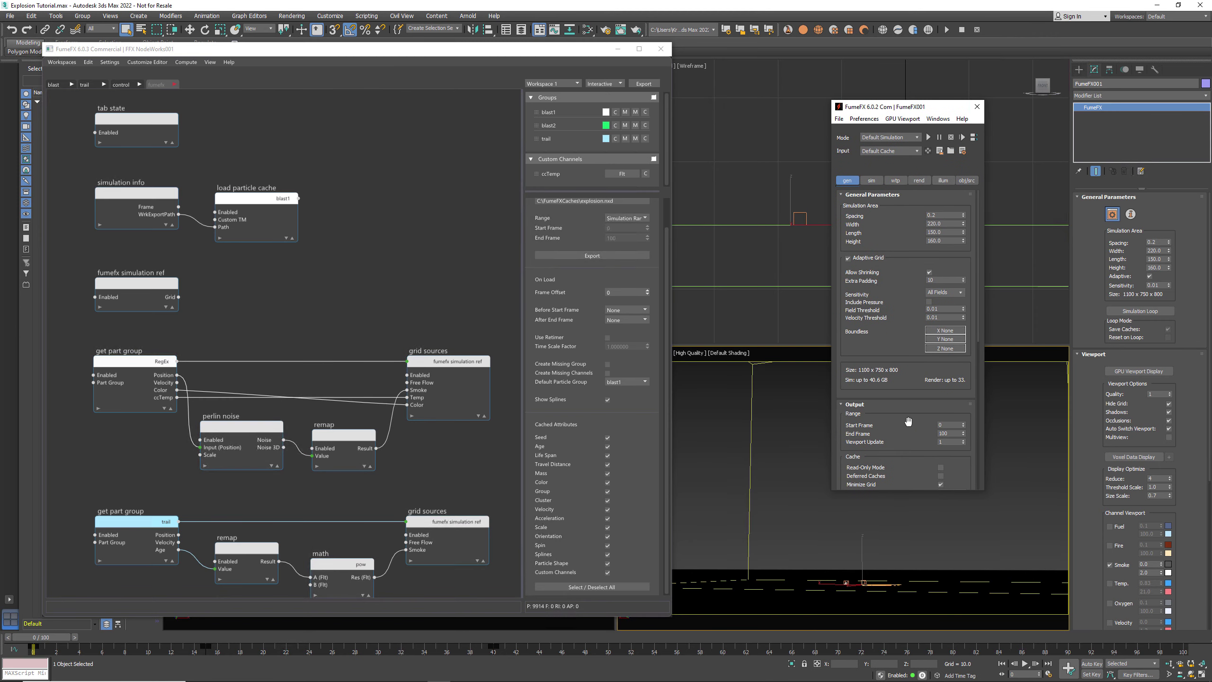
scroll(908, 322, "down", 1)
scroll(907, 323, "down", 7)
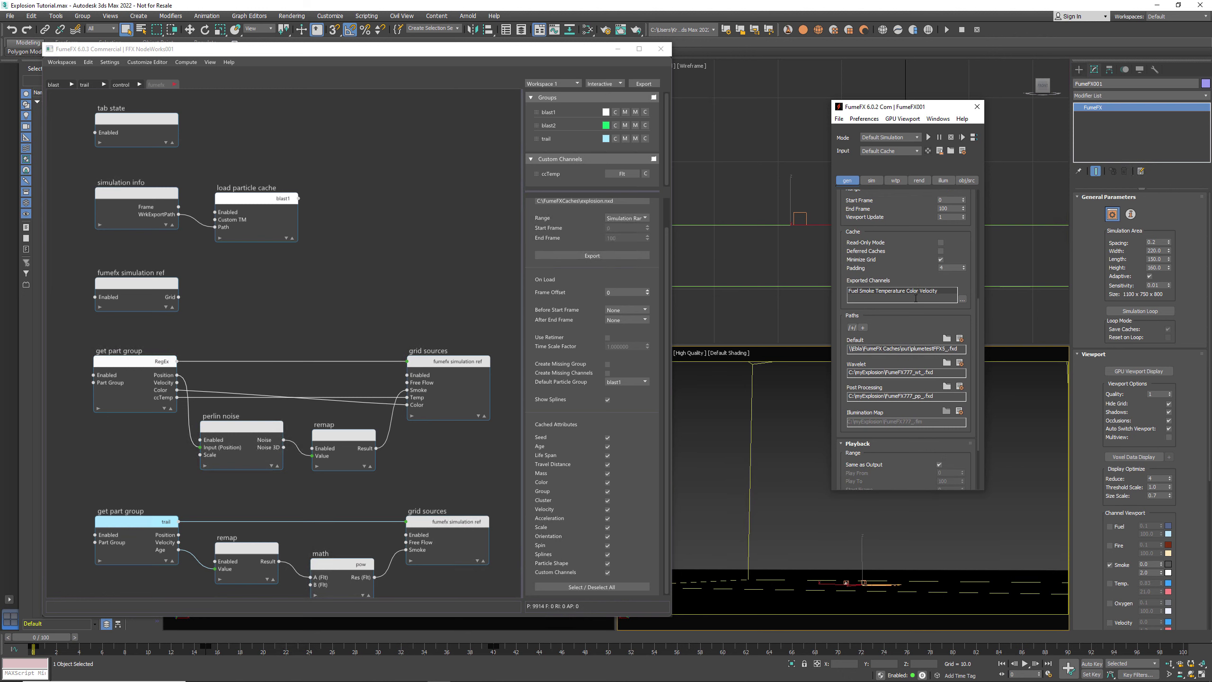
left_click(981, 107)
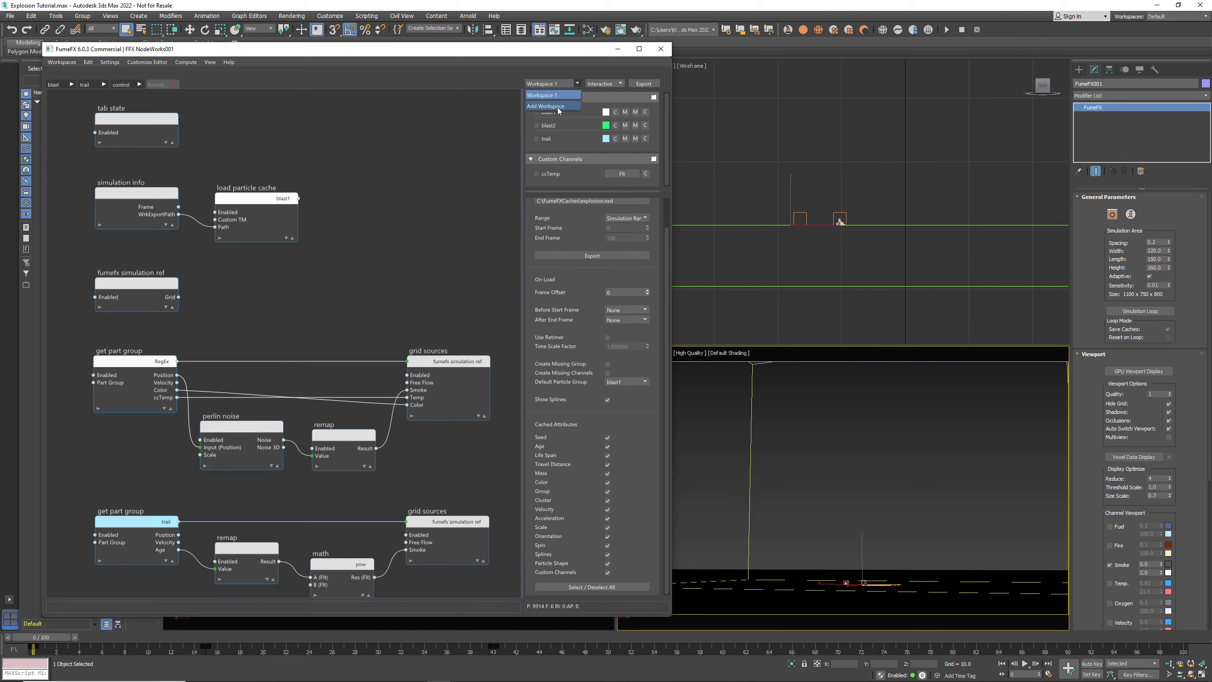
Step: Invert the enabled state of all graph tabs using the tab state node
left_click(457, 78)
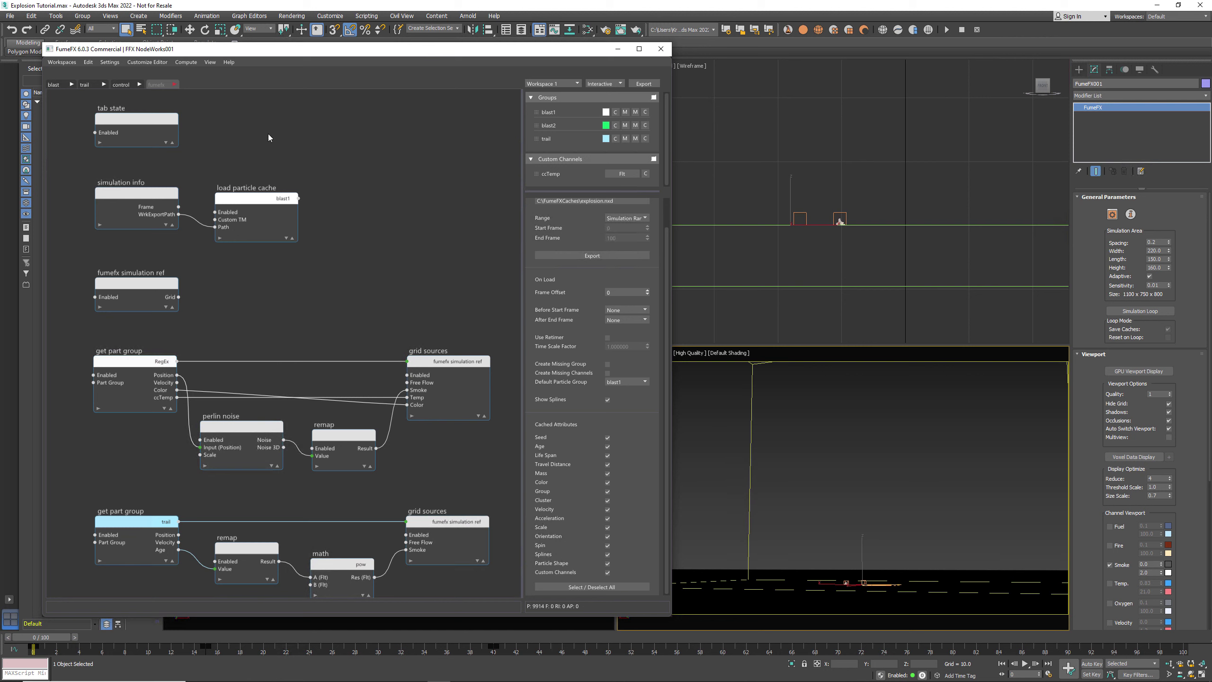
left_click(158, 121)
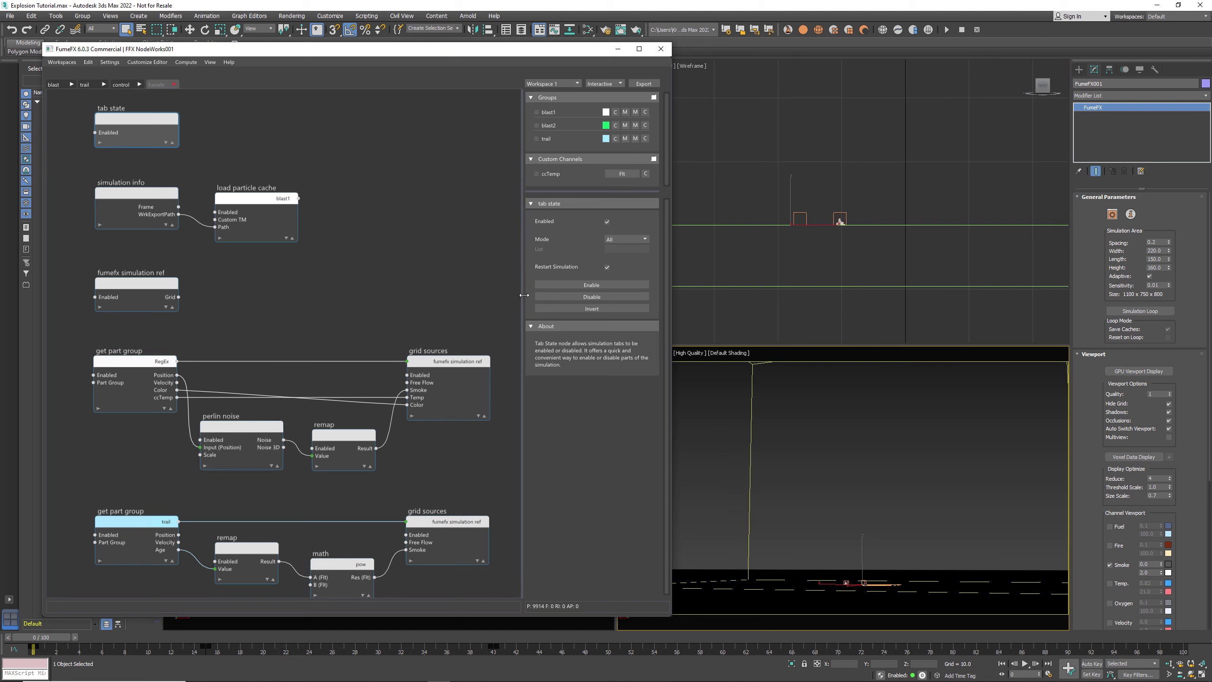
left_click(568, 309)
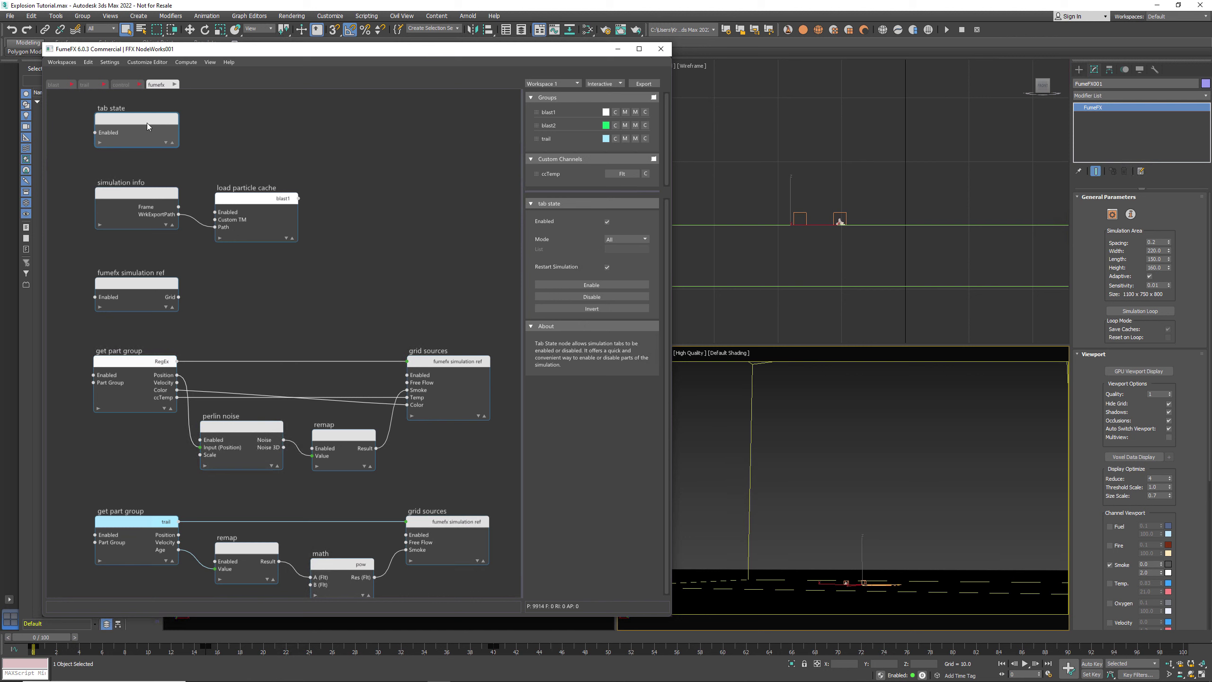
Step: Examine the simulation info node, the particle cache export path, and the load particle cache node's path input
left_click(150, 194)
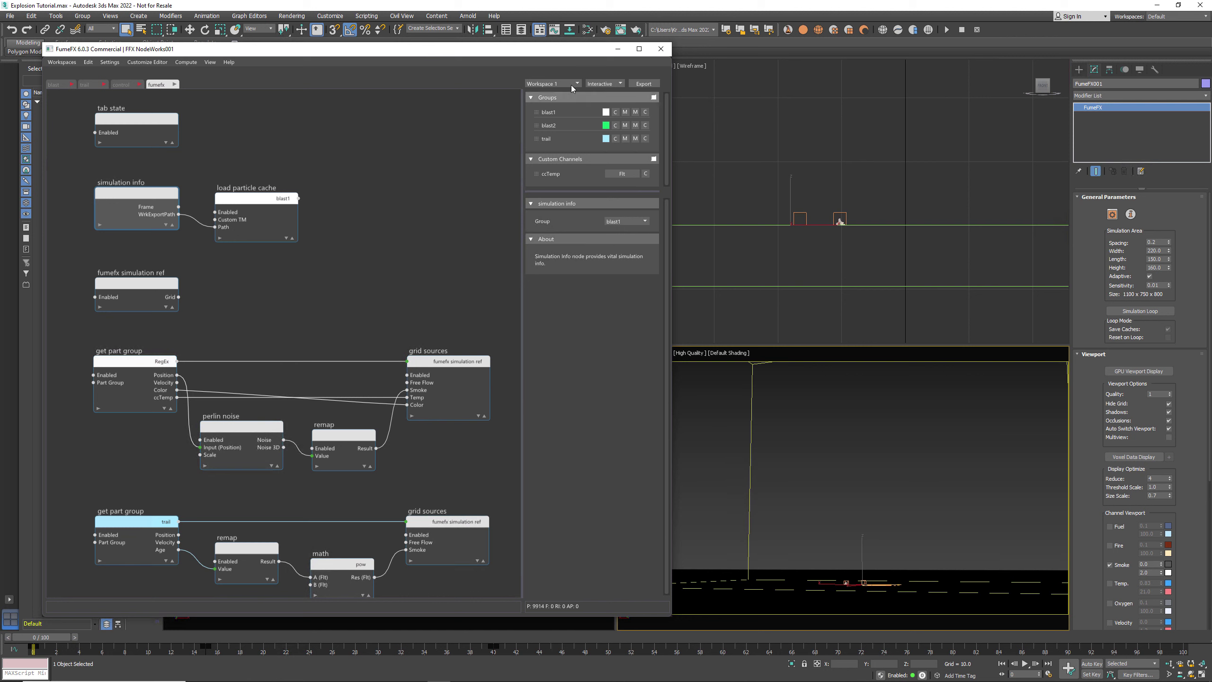
right_click(574, 72)
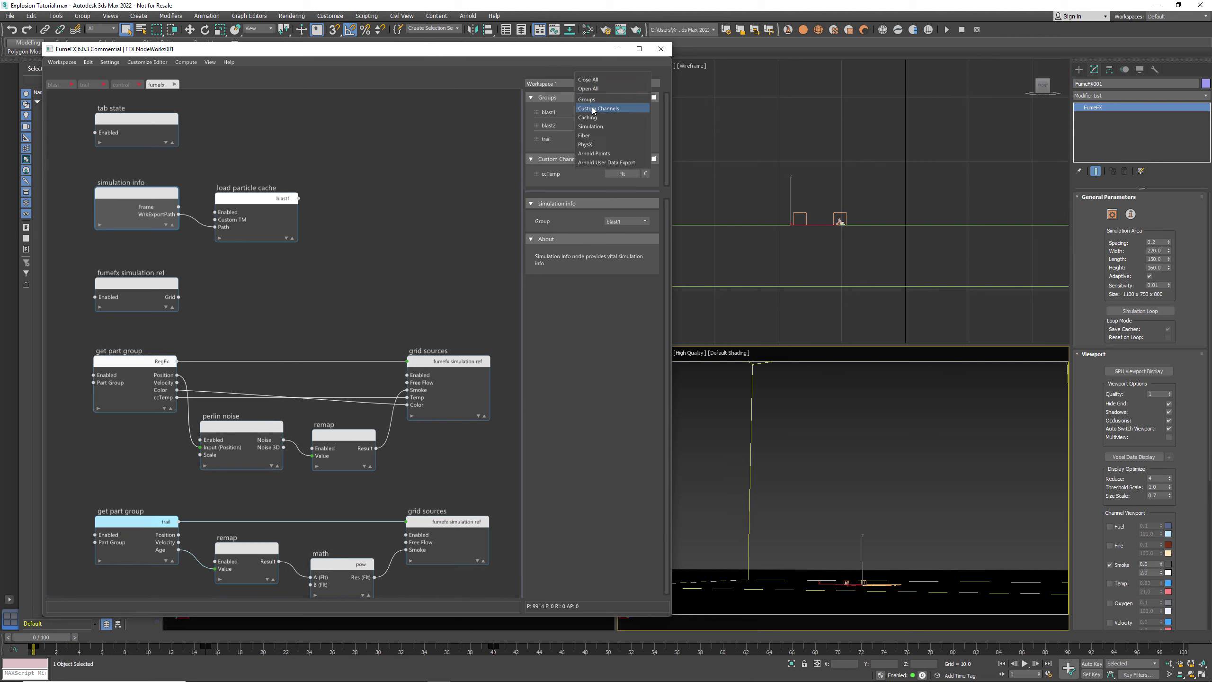
left_click(597, 123)
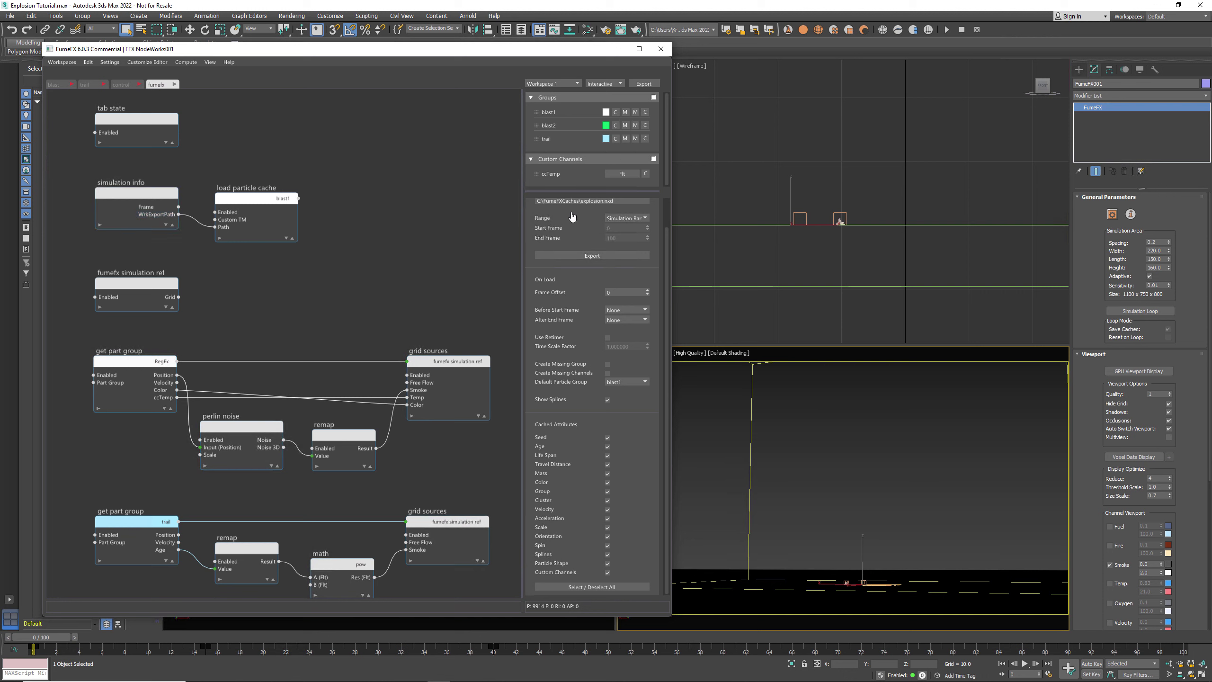
scroll(592, 358, "up", 2)
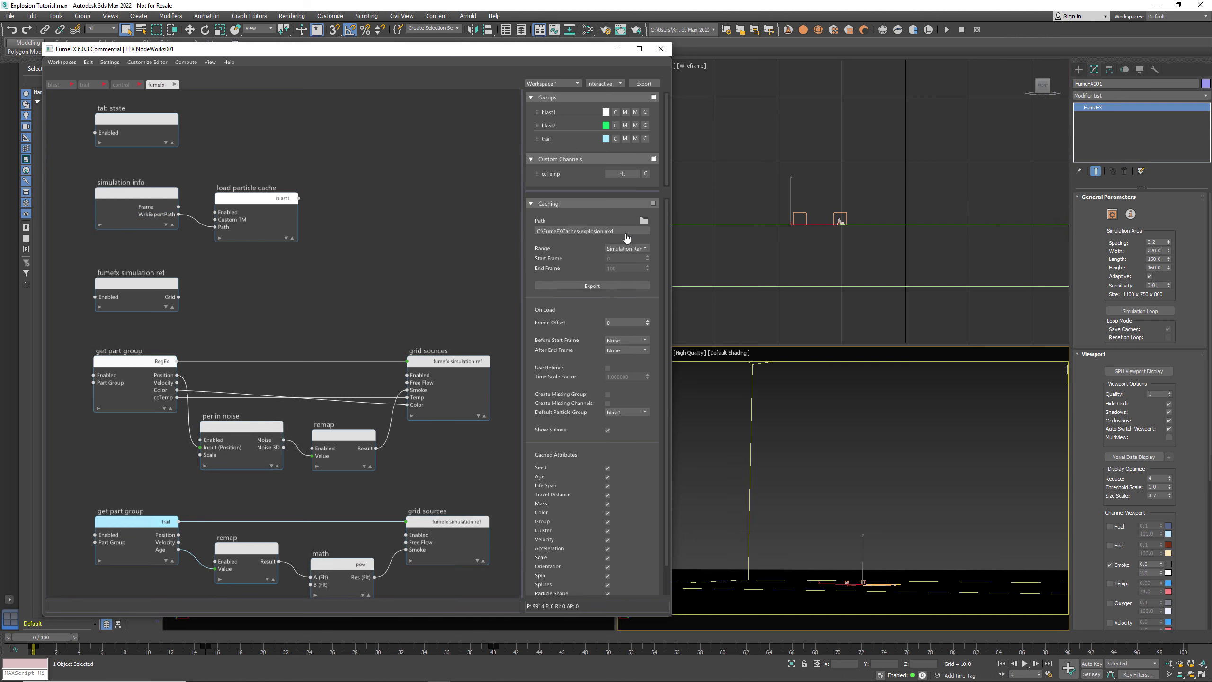
left_click(231, 202)
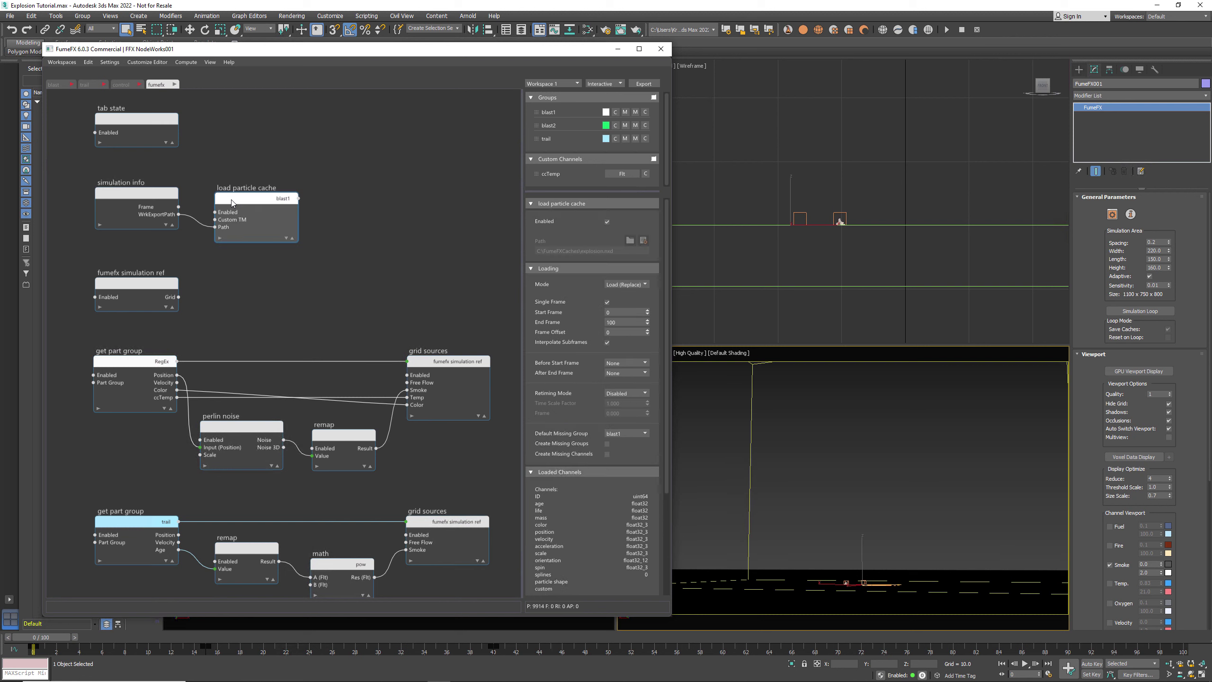
left_click(224, 227)
Step: Scrub the timeline to frame 8 to preview the cached particles, and examine the load particle cache node's loading and channel settings
left_click_drag(261, 636, 175, 637)
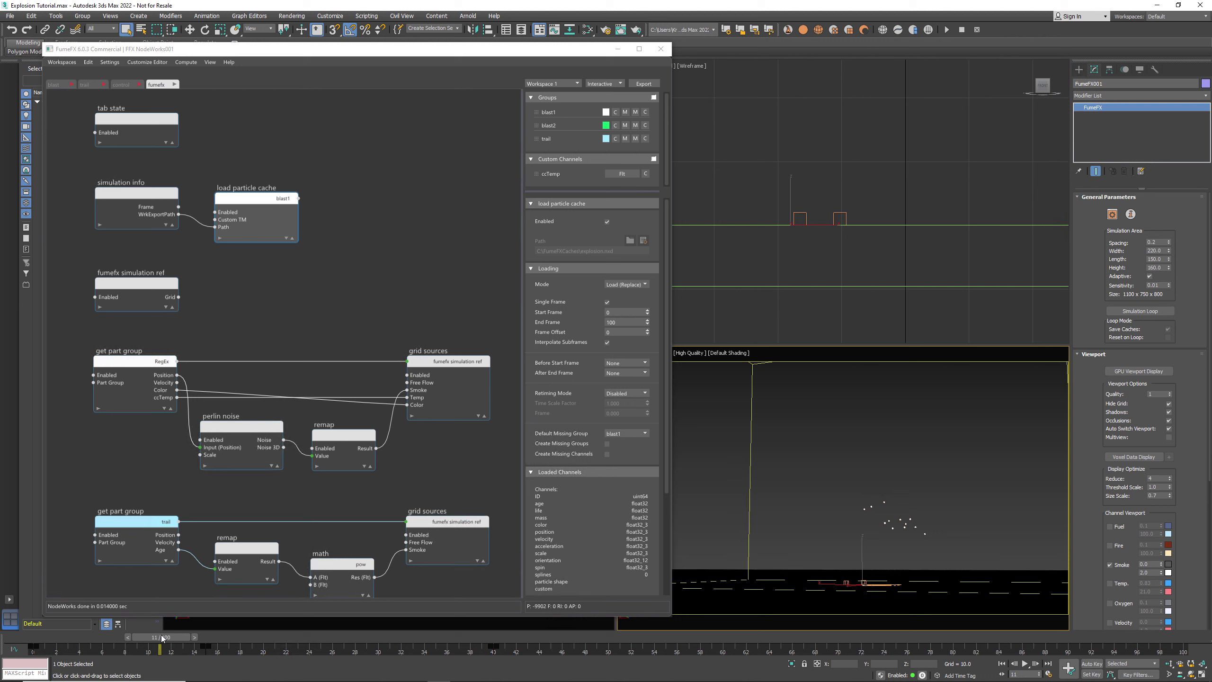
left_click(128, 637)
left_click_drag(149, 638, 127, 640)
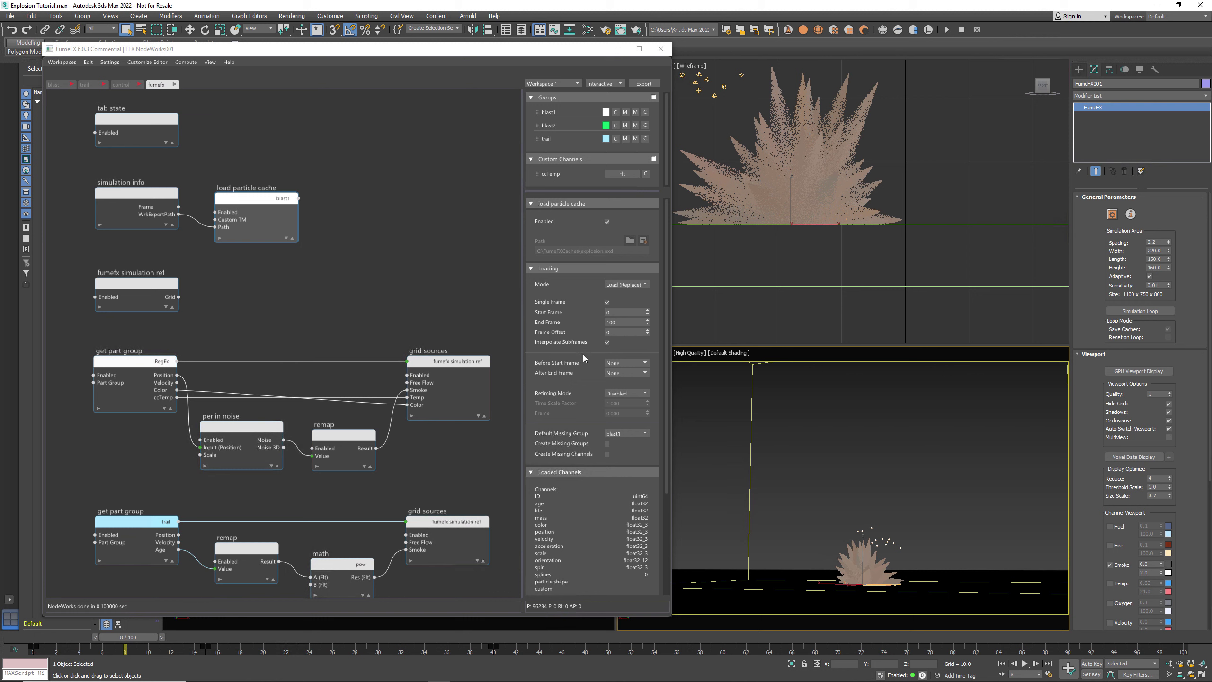
scroll(583, 354, "down", 3)
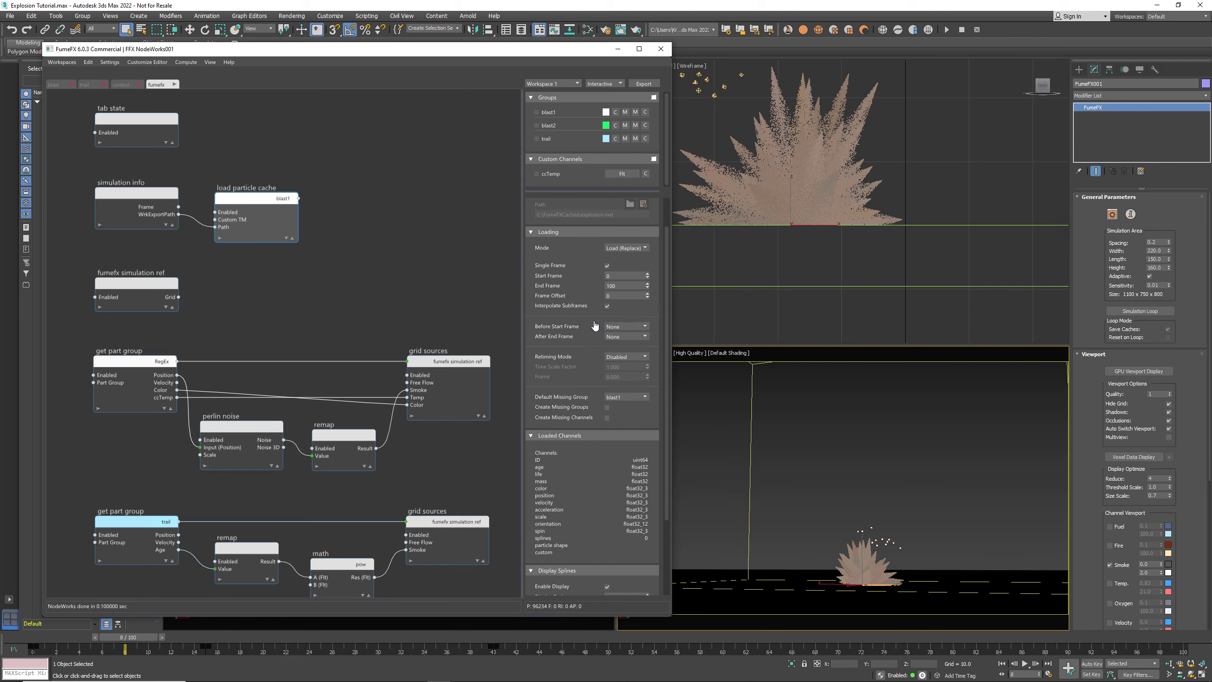
scroll(602, 329, "down", 3)
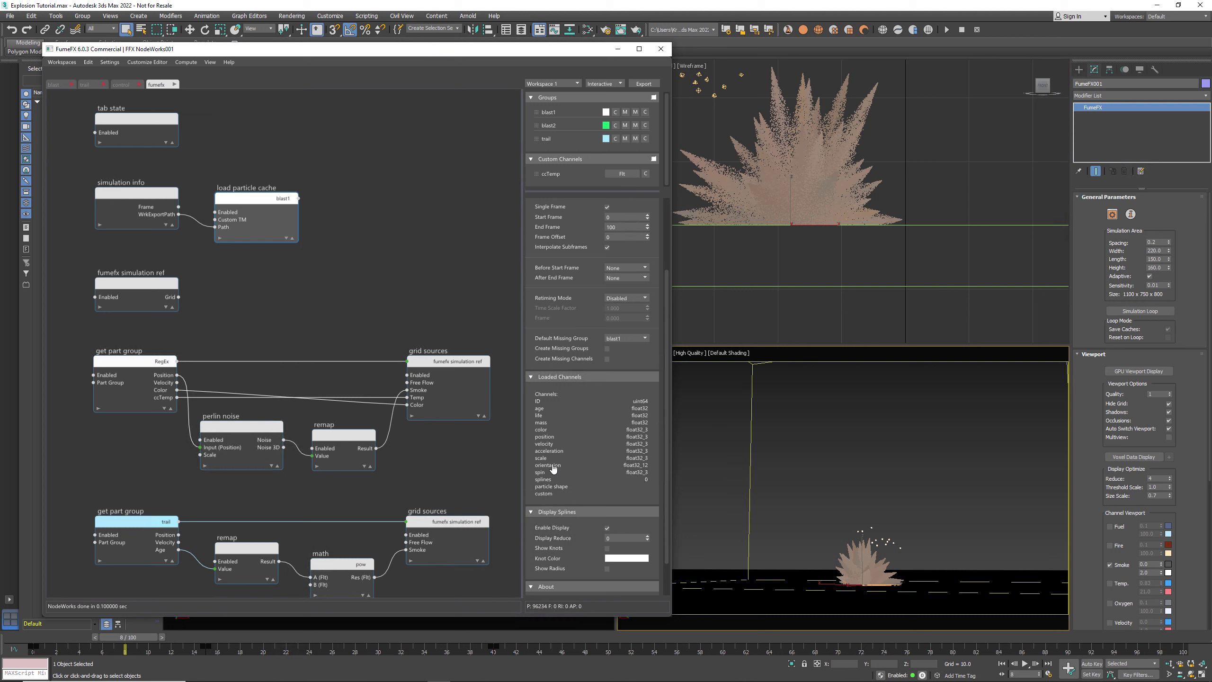
scroll(606, 396, "down", 2)
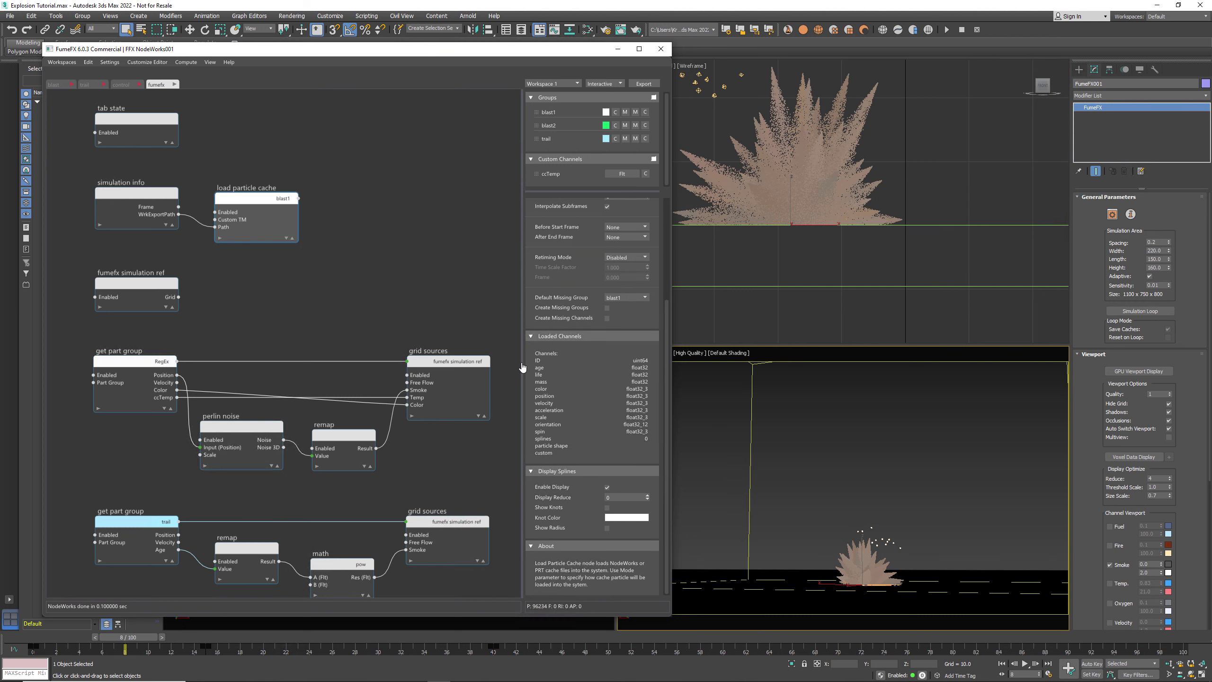
Step: Examine the fumefx simulation ref node's settings and the list of available FumeFX and Voxels nodes
left_click(161, 287)
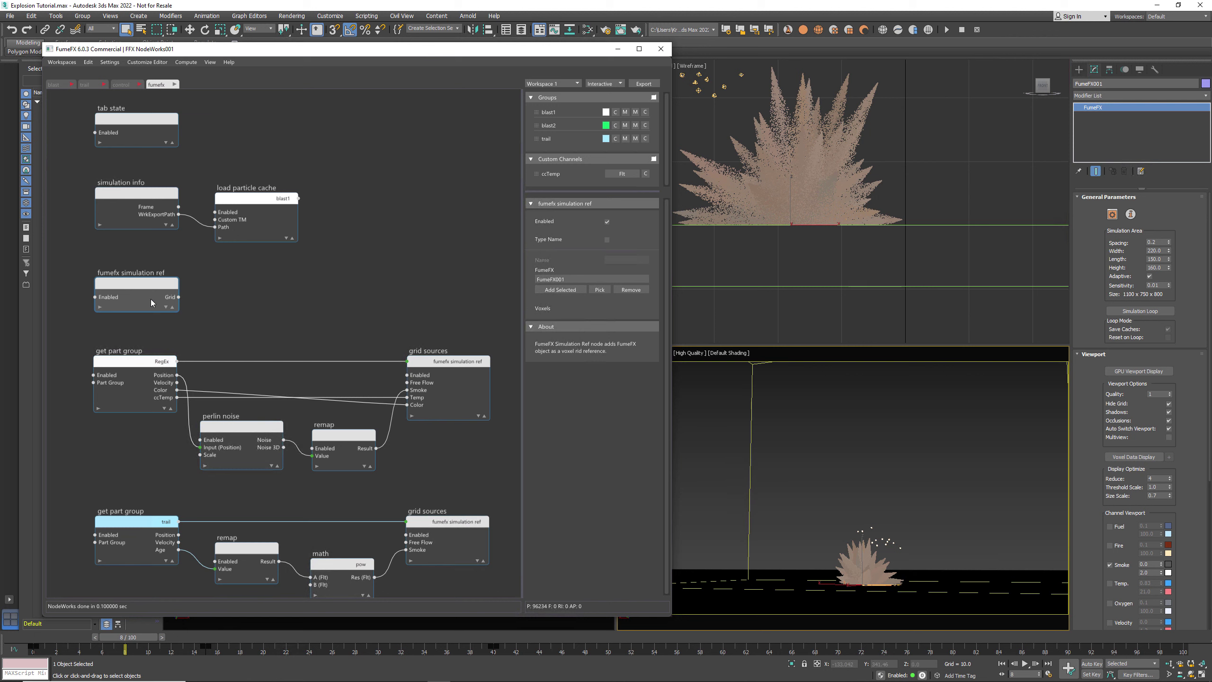
left_click_drag(143, 280, 143, 279)
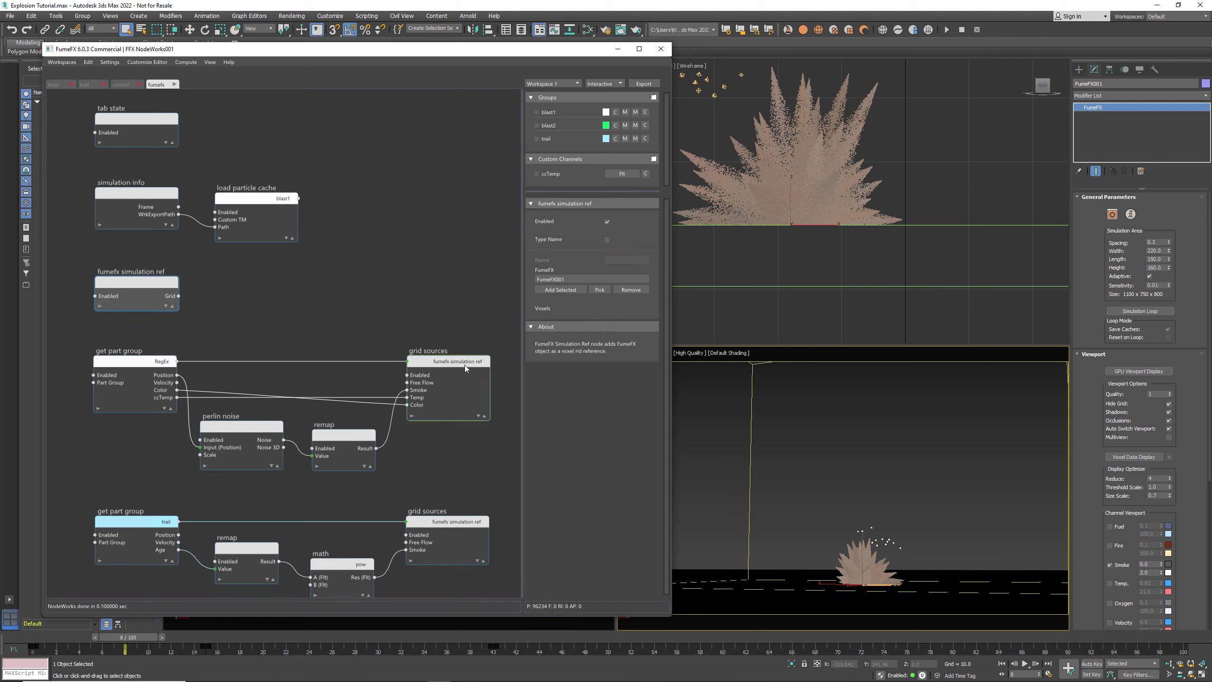
right_click(417, 271)
mouse_move(439, 289)
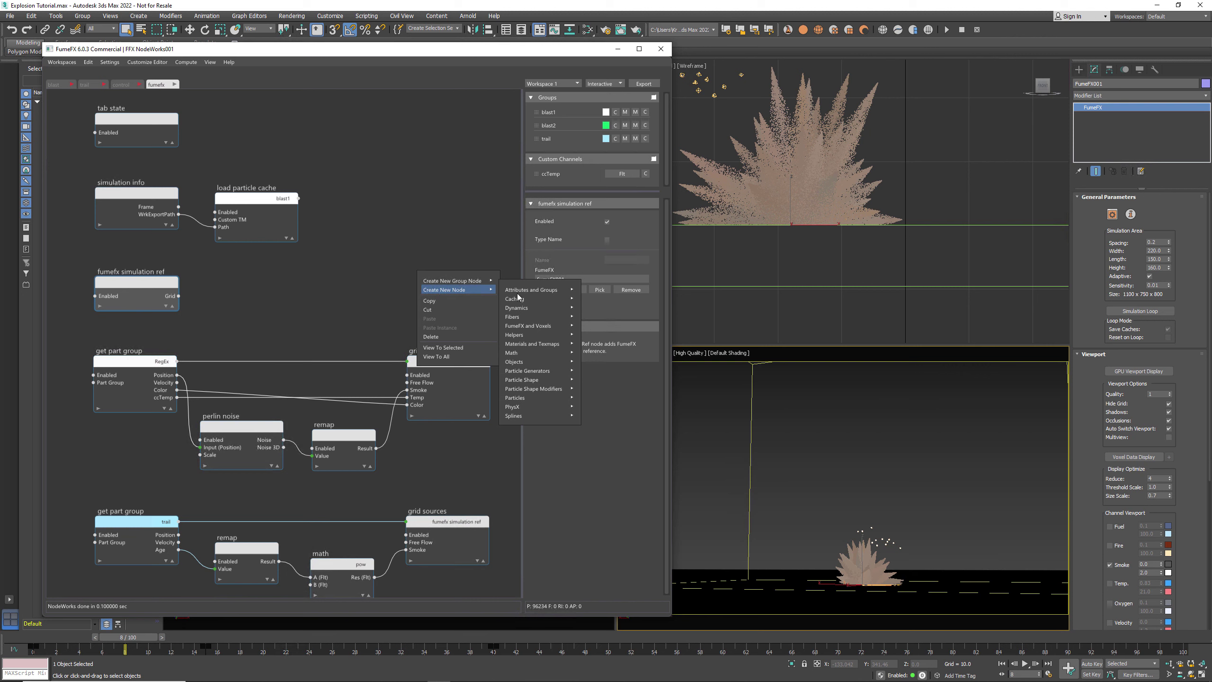
mouse_move(546, 334)
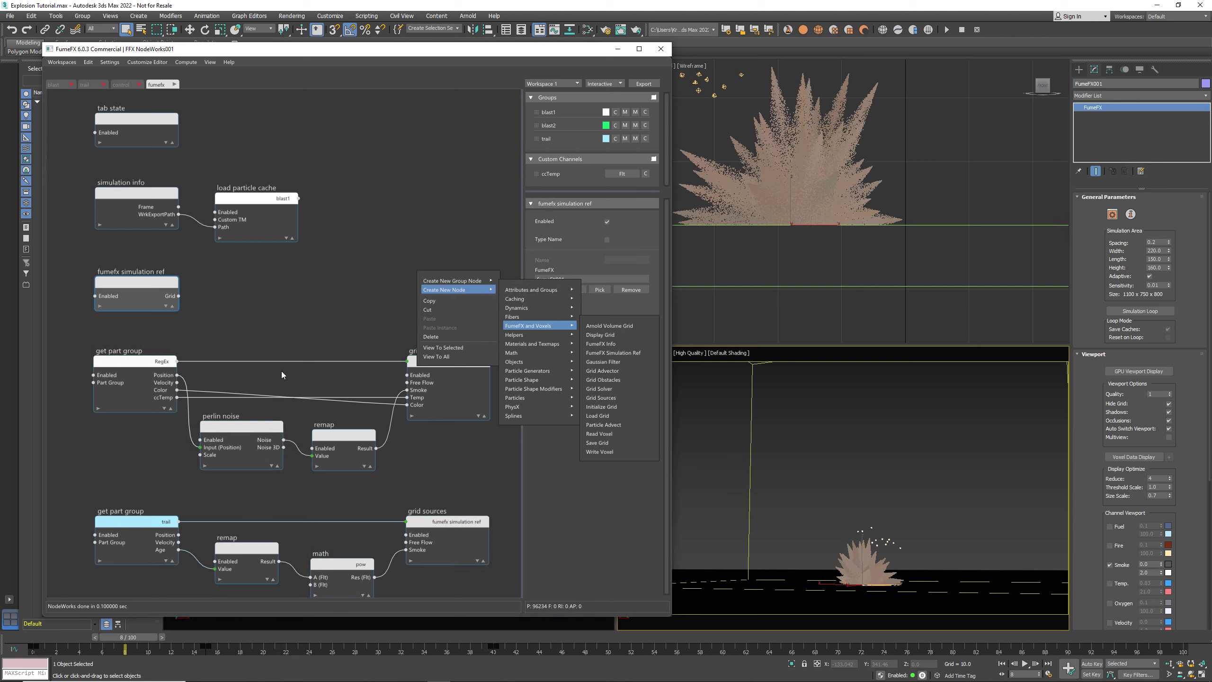
Step: Set the RegEx filter of the get part group node feeding the perlin noise to "blast*"
left_click(118, 363)
left_click(119, 366)
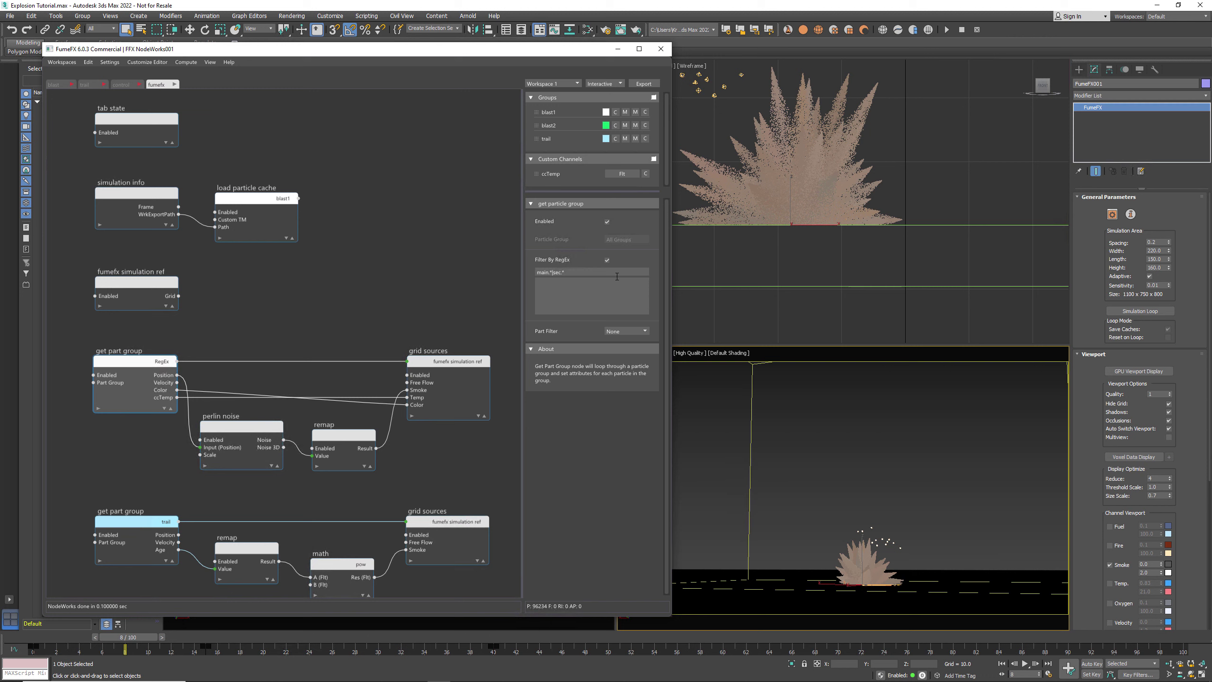
left_click(574, 273)
left_click_drag(575, 272, 496, 271)
type("blast*")
left_click(547, 509)
Step: Compare the upper grid sources node's settings with the fumefx simulation ref node, and move that grid sources node higher in the graph
left_click(443, 365)
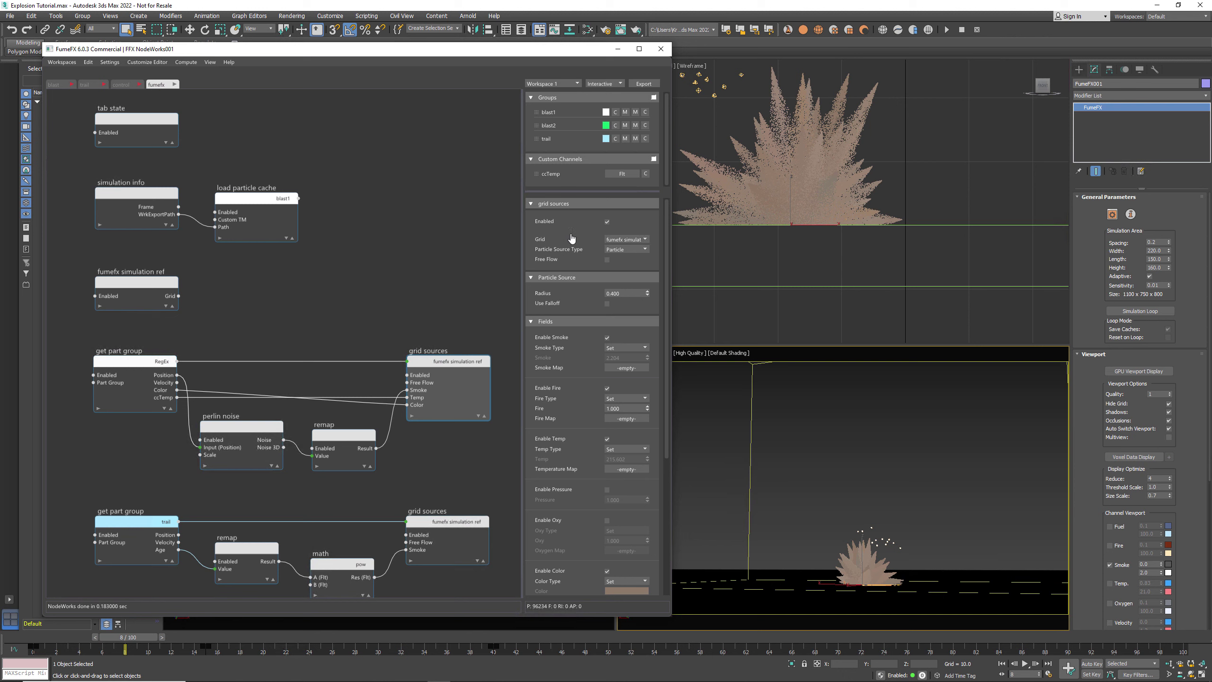
left_click(115, 288)
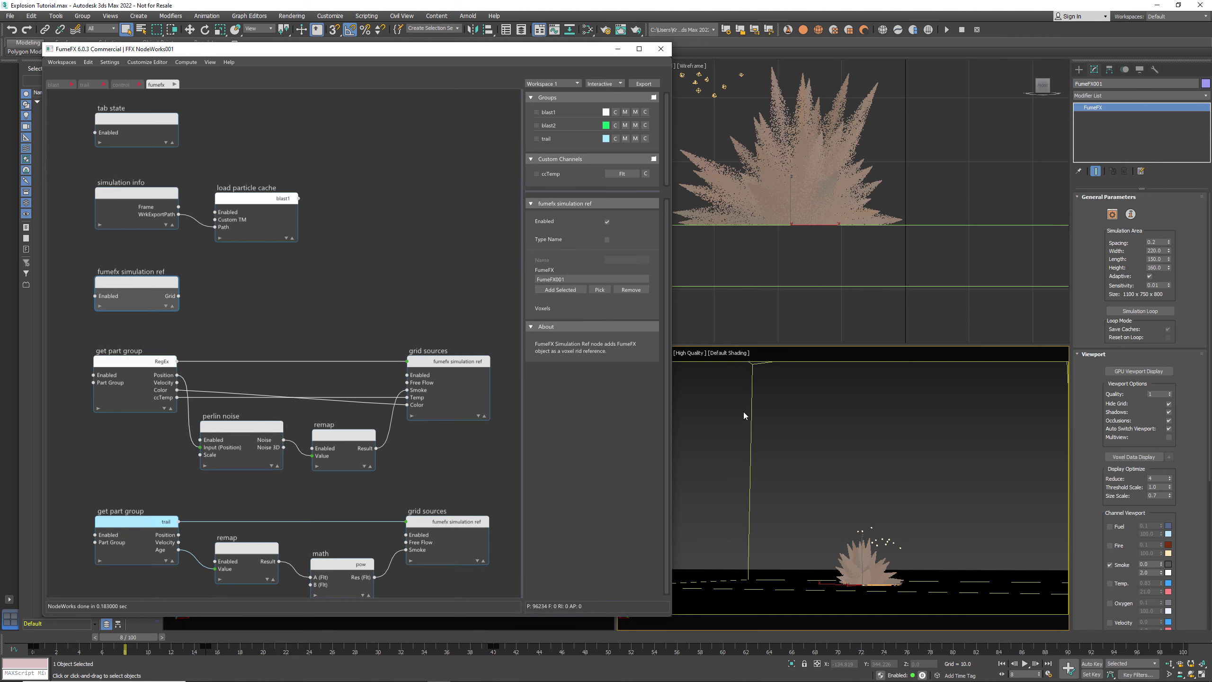
left_click(433, 359)
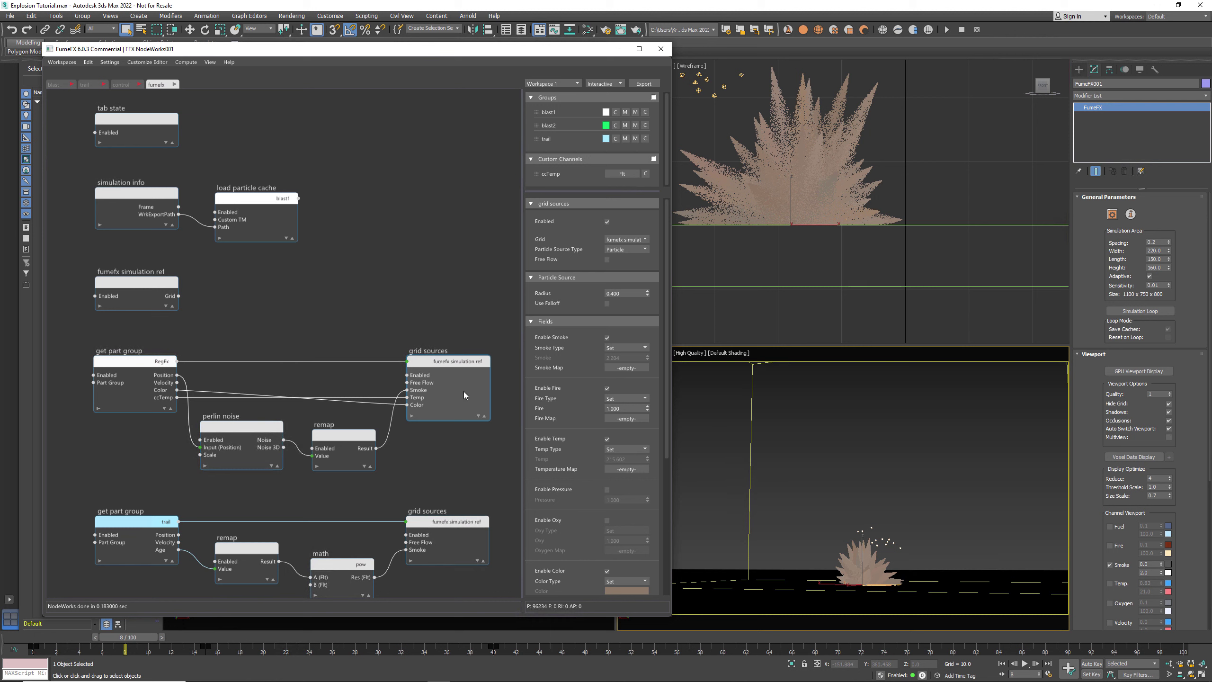
left_click_drag(460, 363, 481, 294)
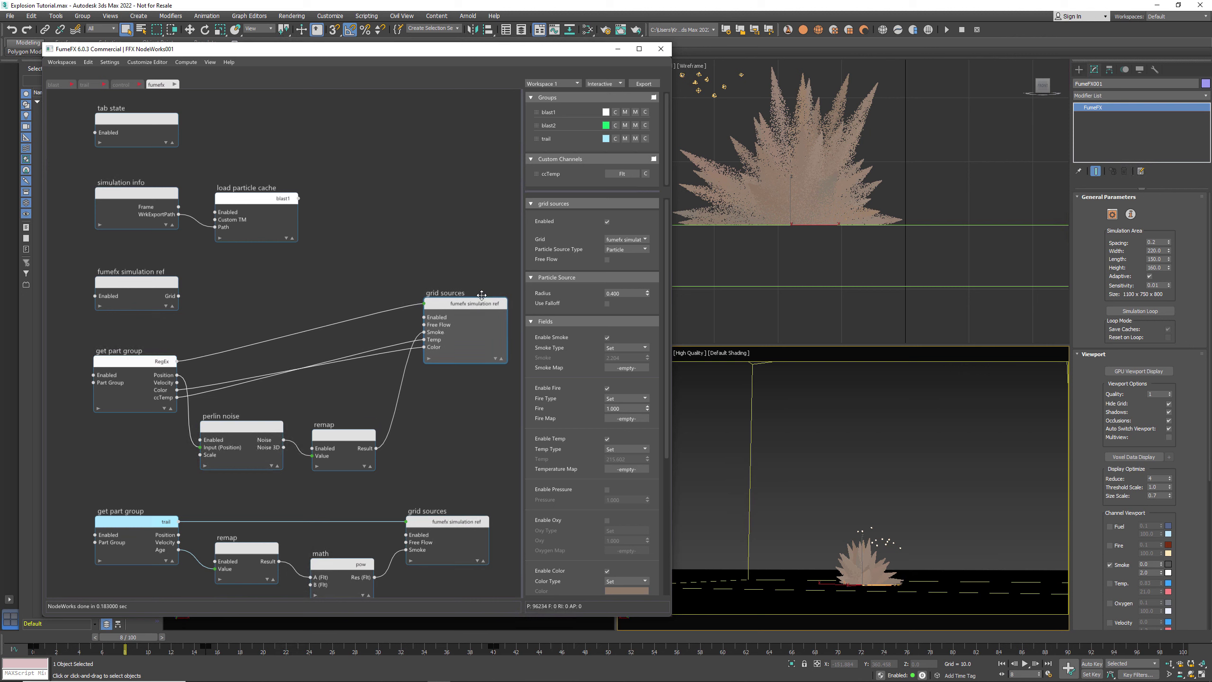
Step: Expand the upper grid sources node to review its full input list, collapse it again, and move it down level with the RegEx get part group node
left_click(494, 352)
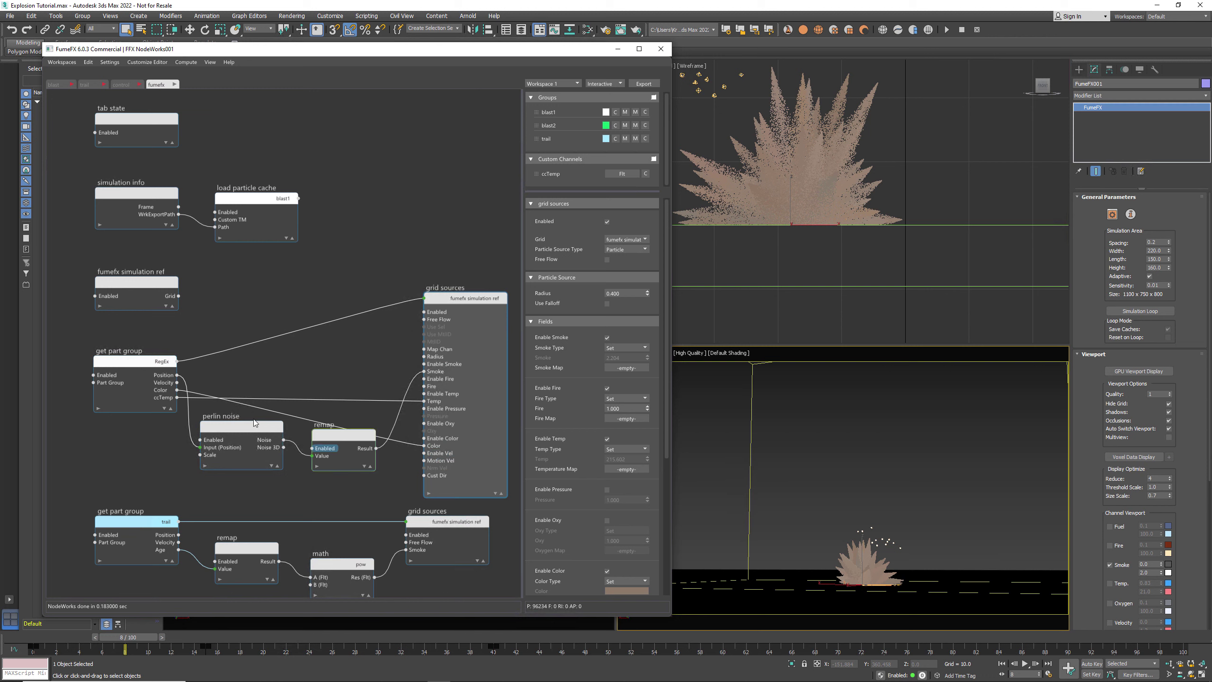
left_click(143, 369)
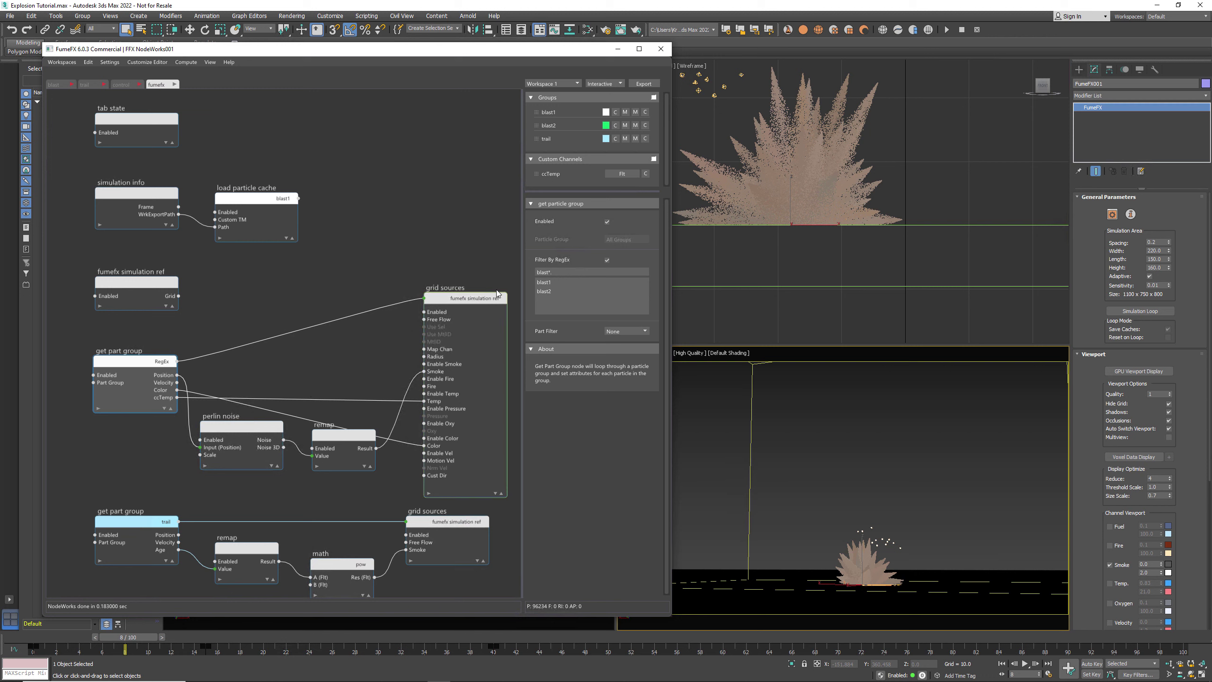
left_click(442, 302)
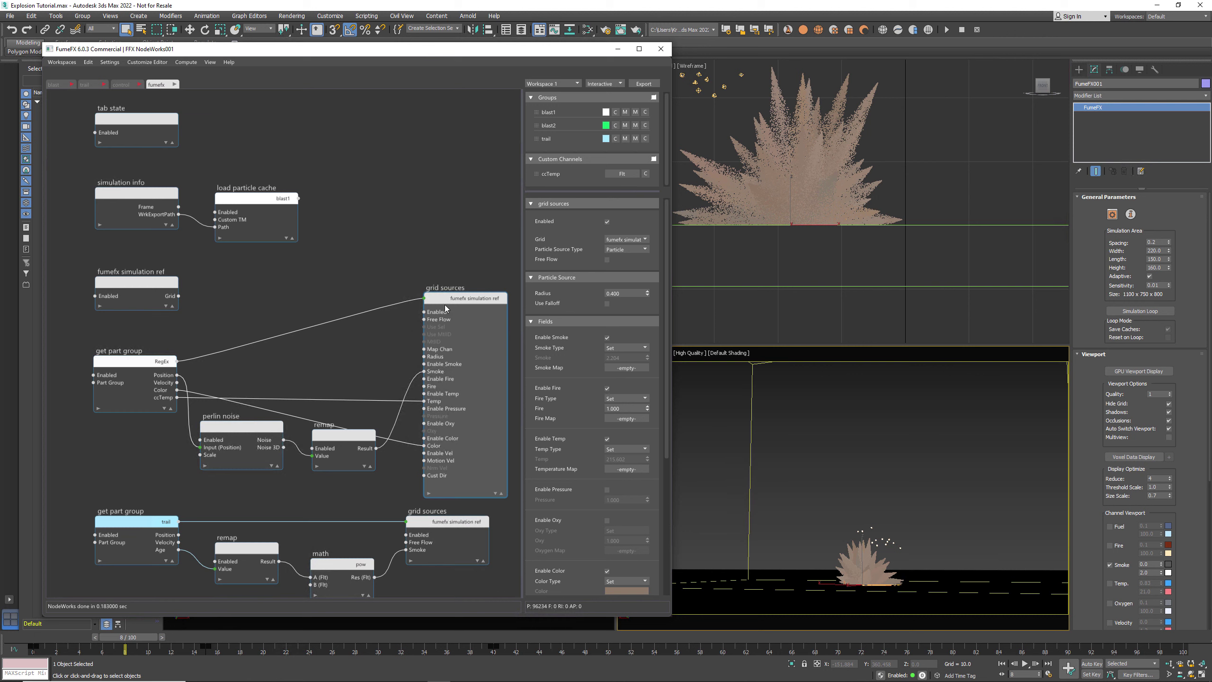
left_click(501, 493)
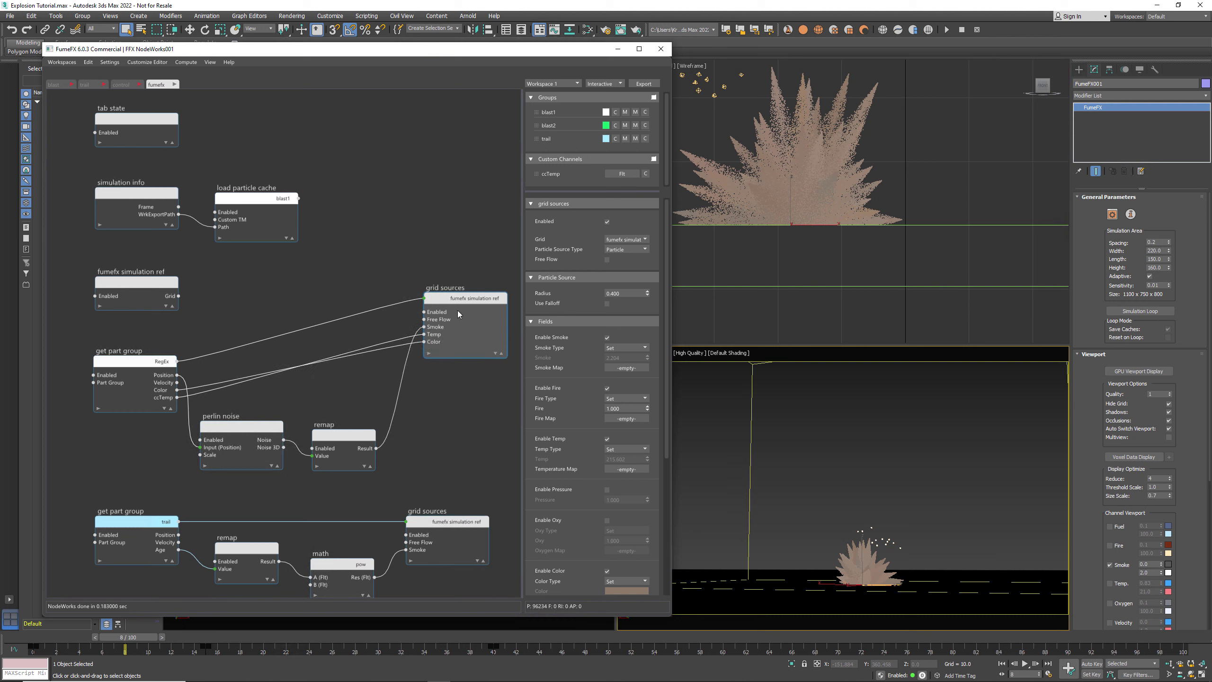
left_click_drag(458, 299, 457, 358)
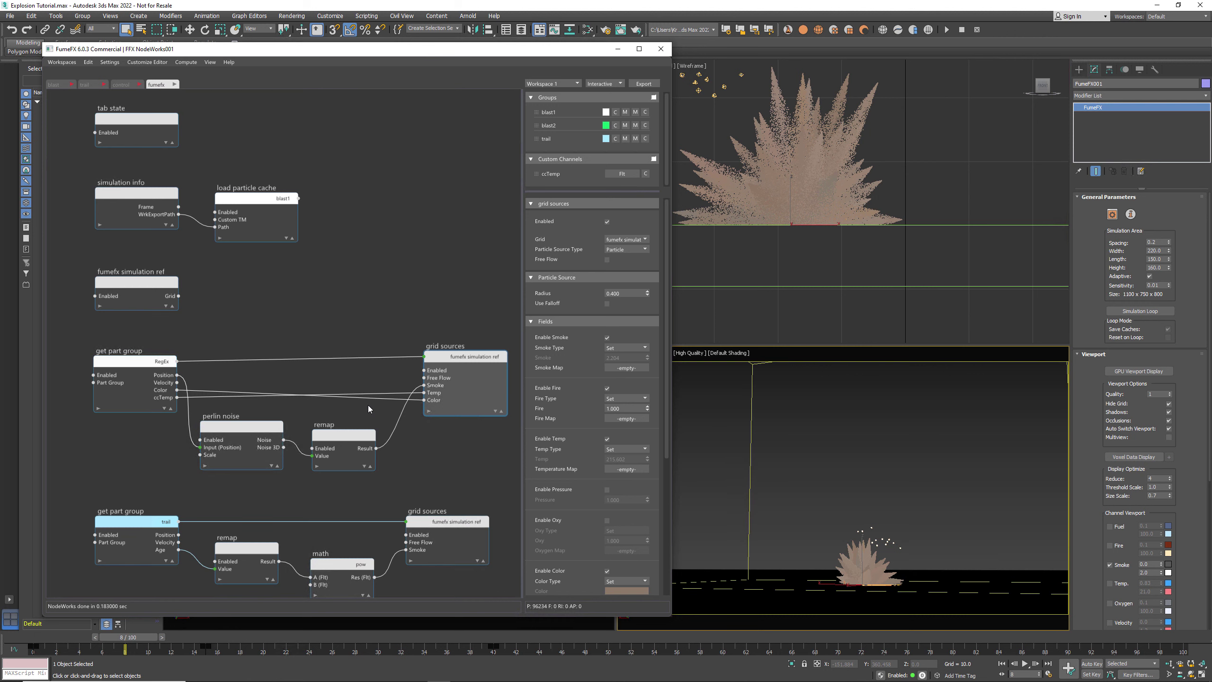
Step: Examine how the blast1 random node feeds ccTemp, and trace the ccTemp connection from get part group to the grid sources Temp input
left_click(67, 87)
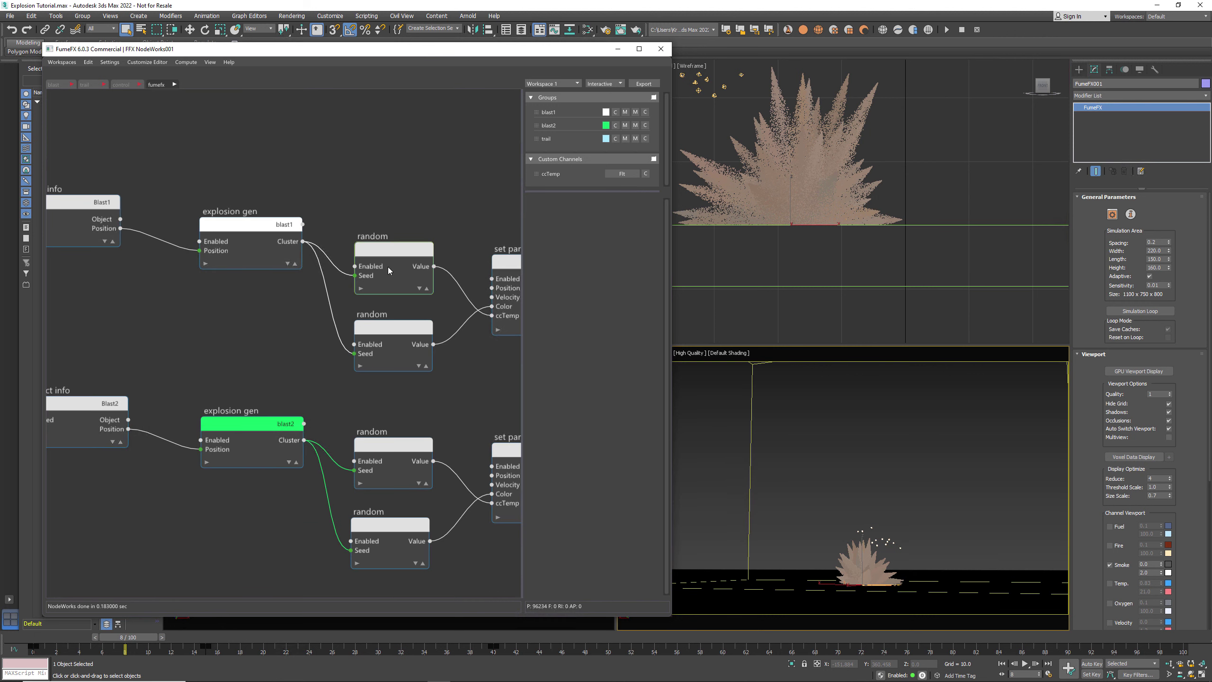
middle_click_drag(402, 205, 255, 179)
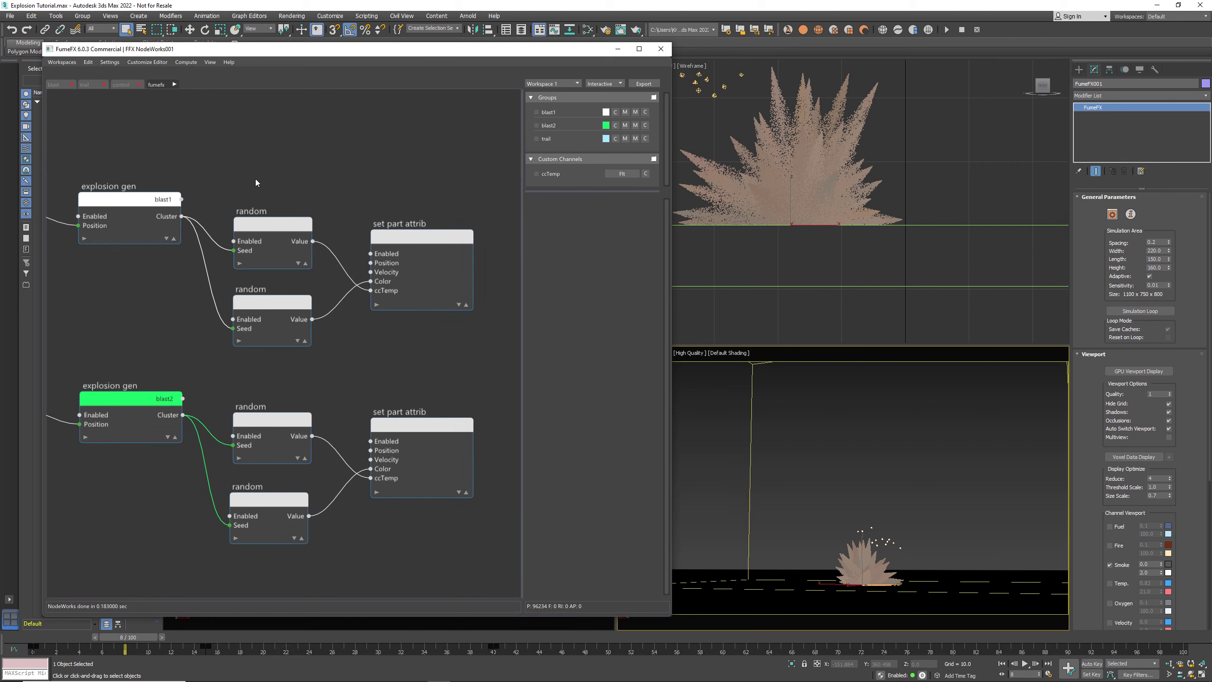
left_click(234, 224)
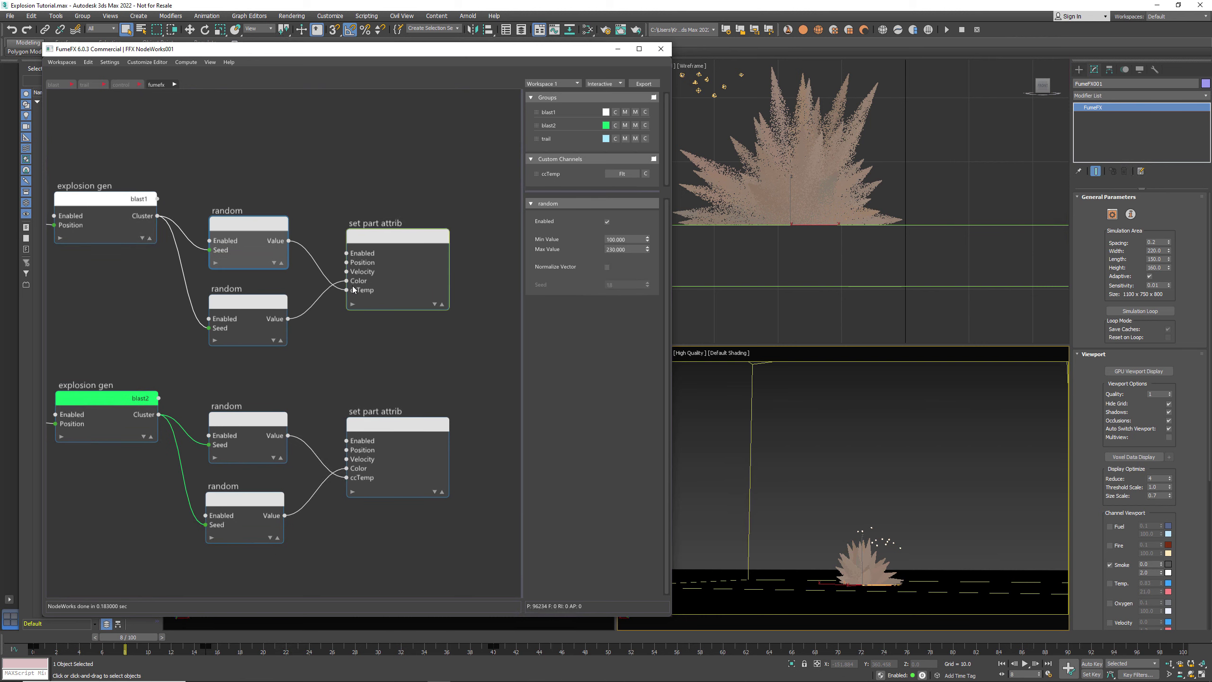
left_click(156, 85)
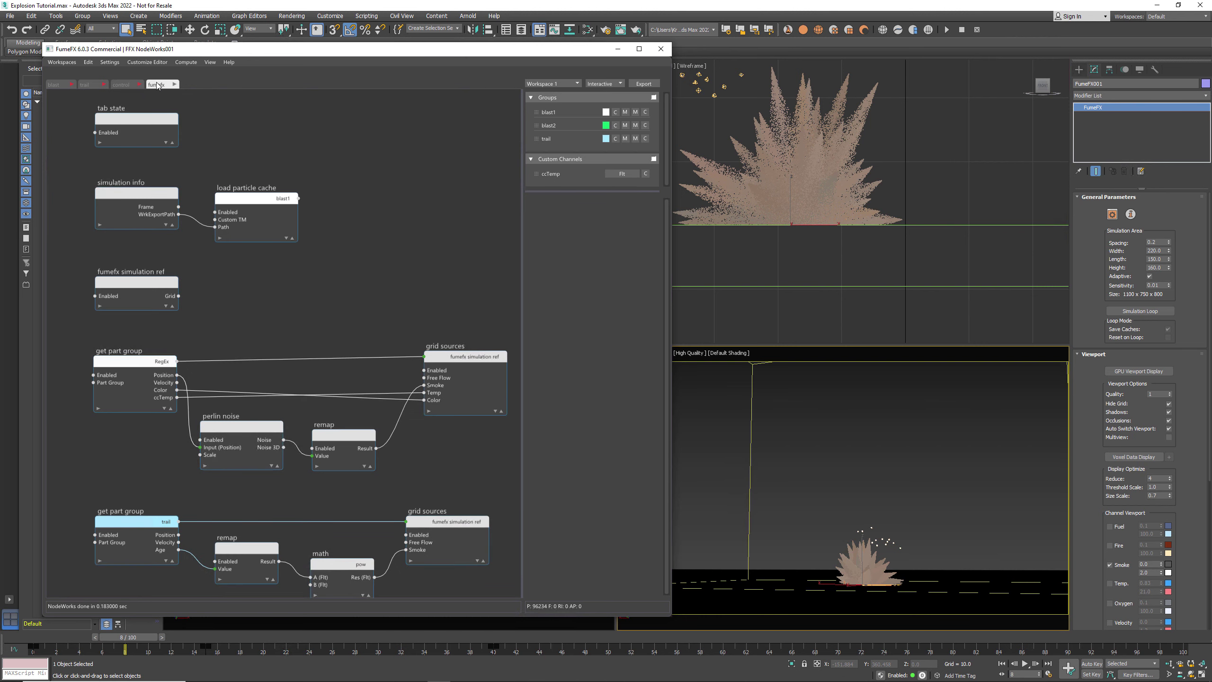
left_click(161, 399)
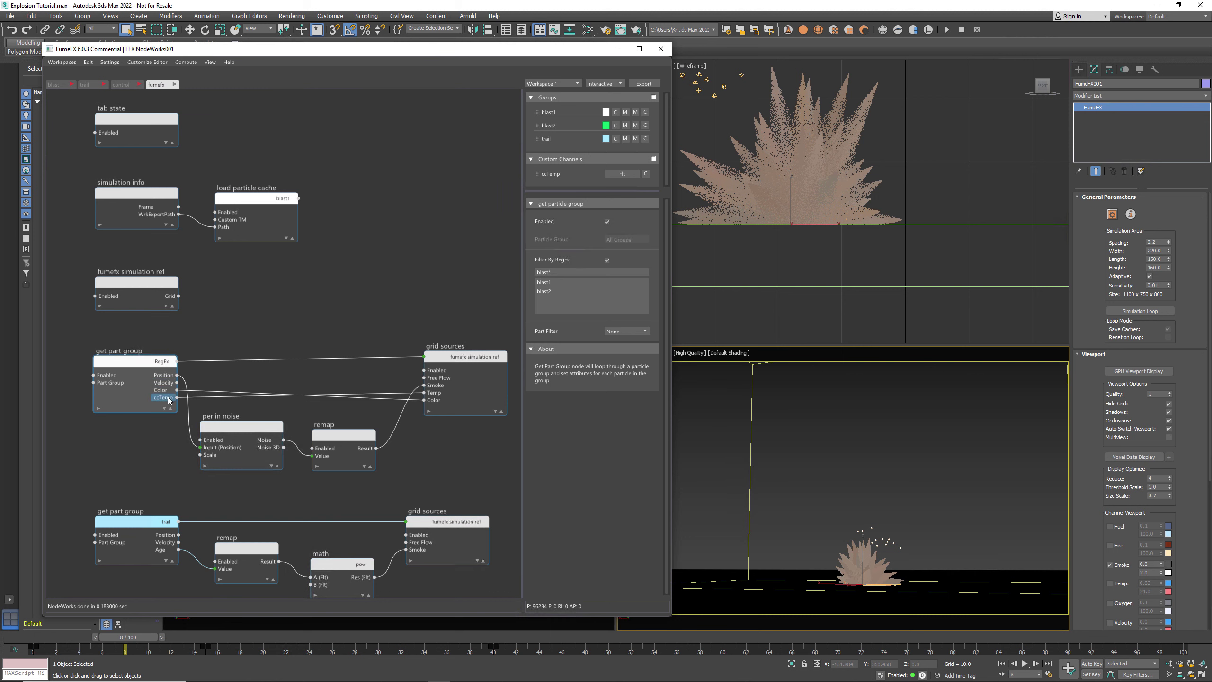
left_click_drag(226, 400, 431, 395)
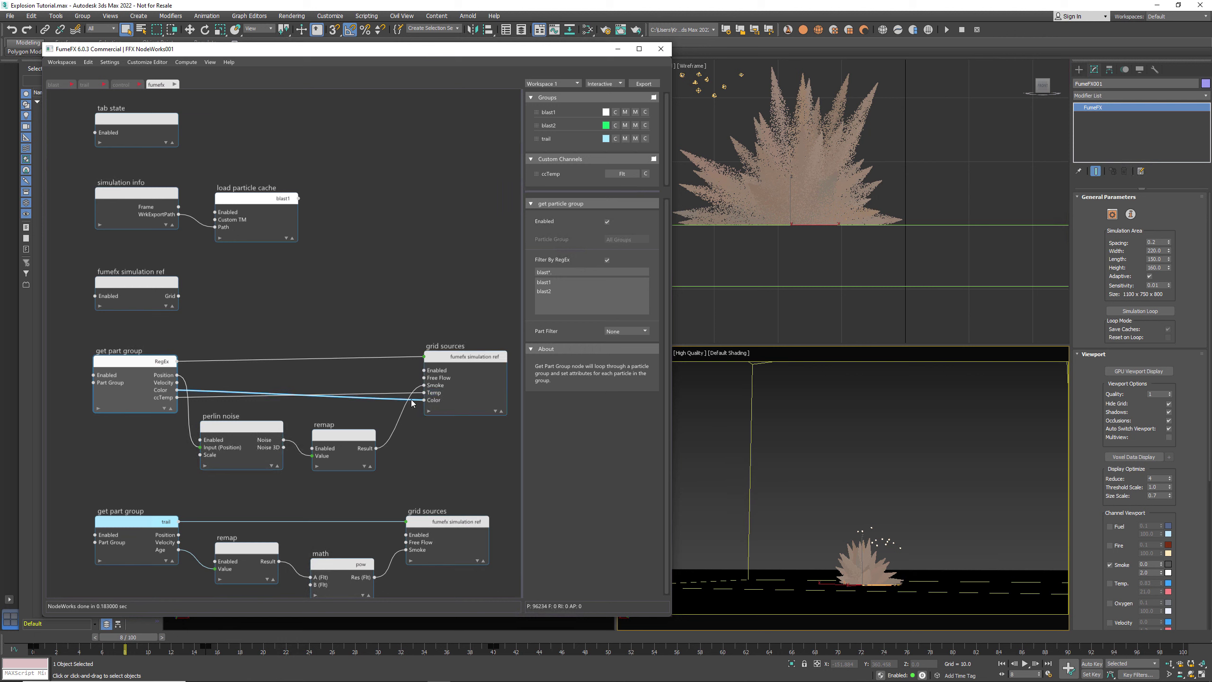
Step: Examine the smoke, fire, temperature, color and velocity settings of the upper grid sources node
left_click(443, 359)
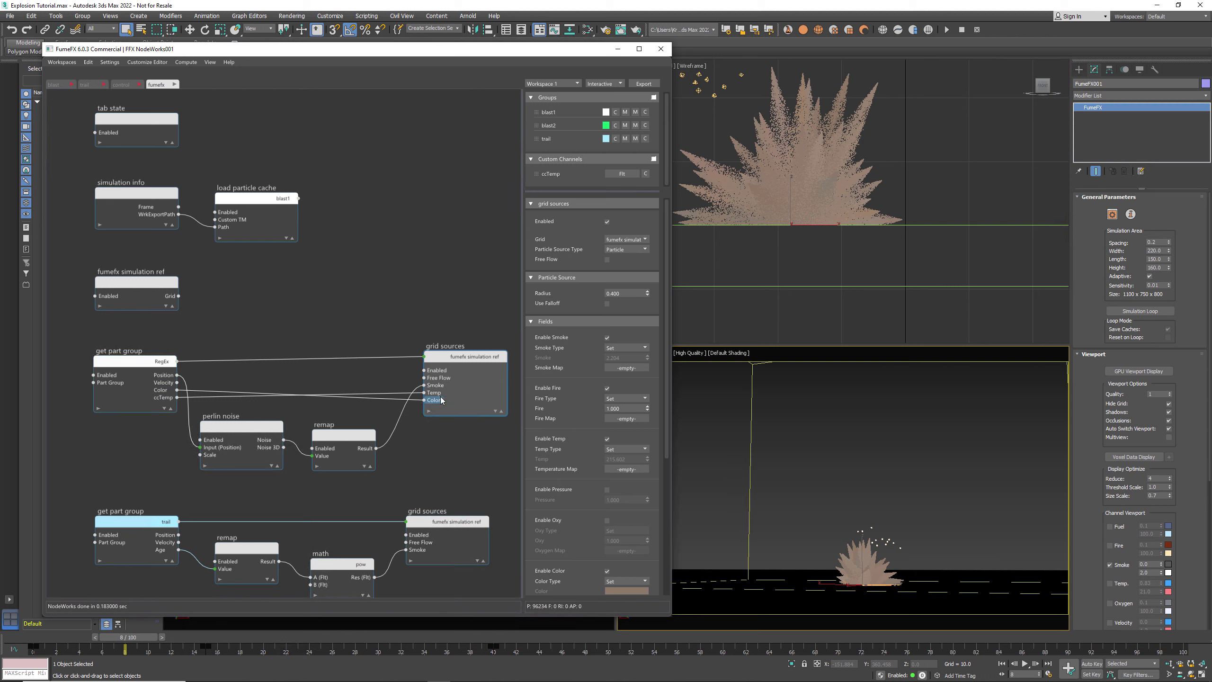
scroll(587, 446, "down", 5)
scroll(577, 259, "down", 1)
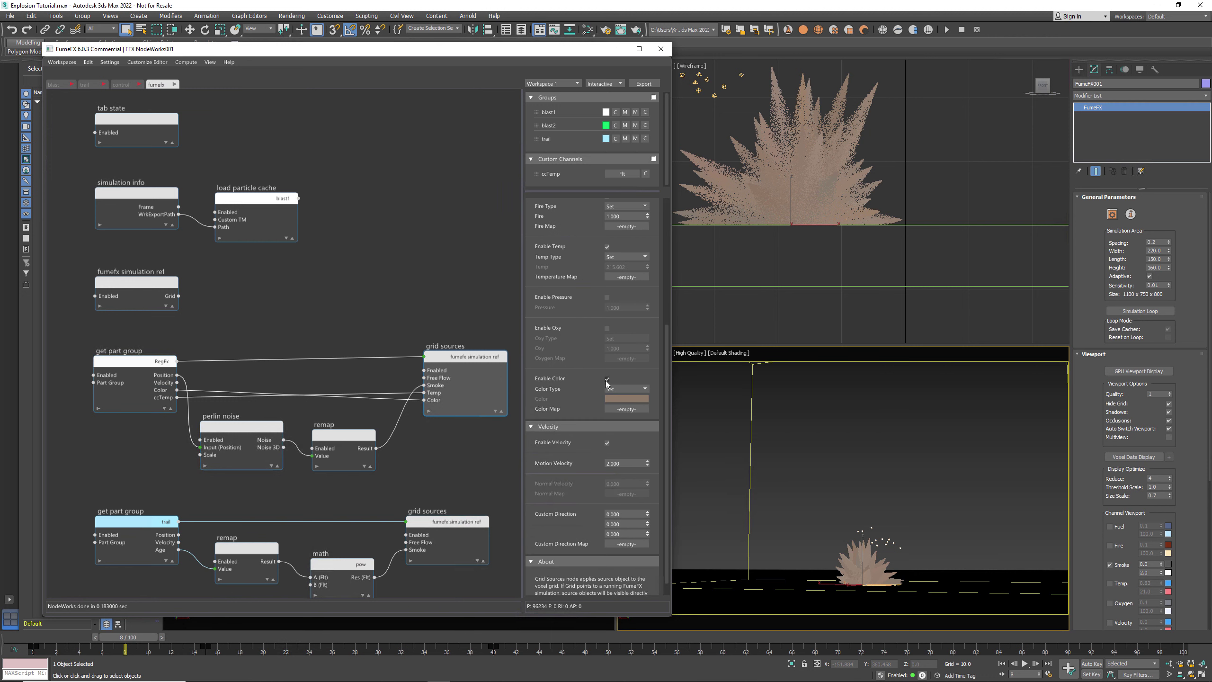
scroll(587, 401, "up", 3)
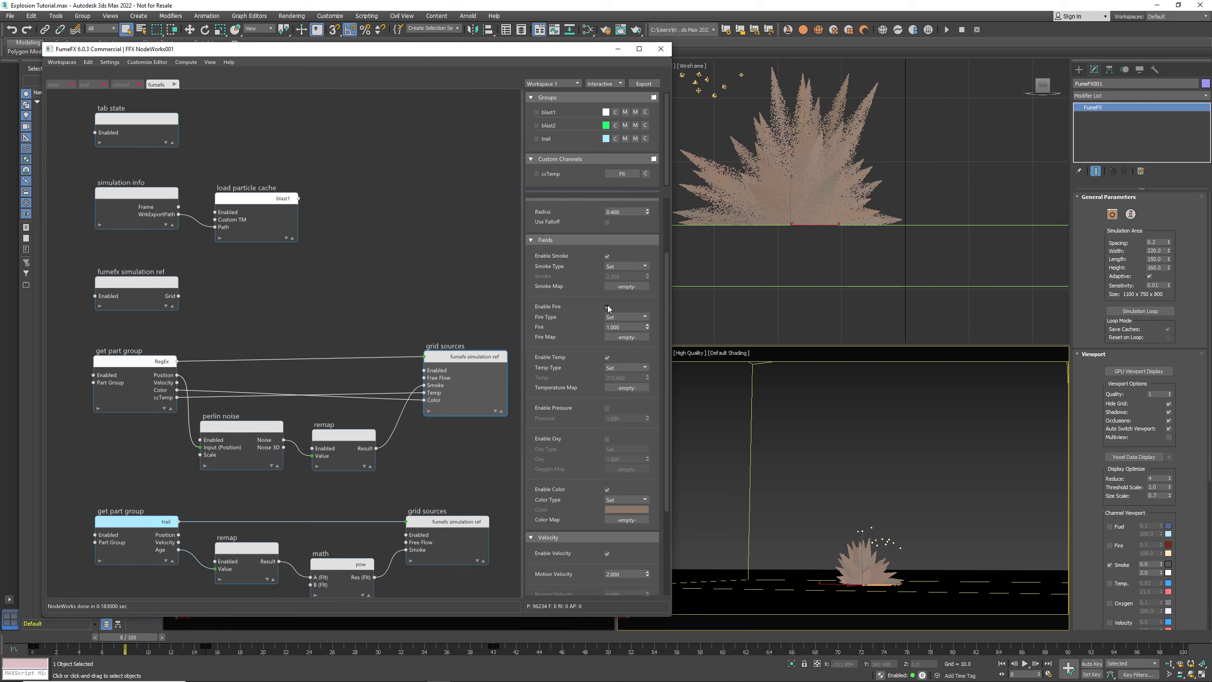
scroll(600, 267, "up", 2)
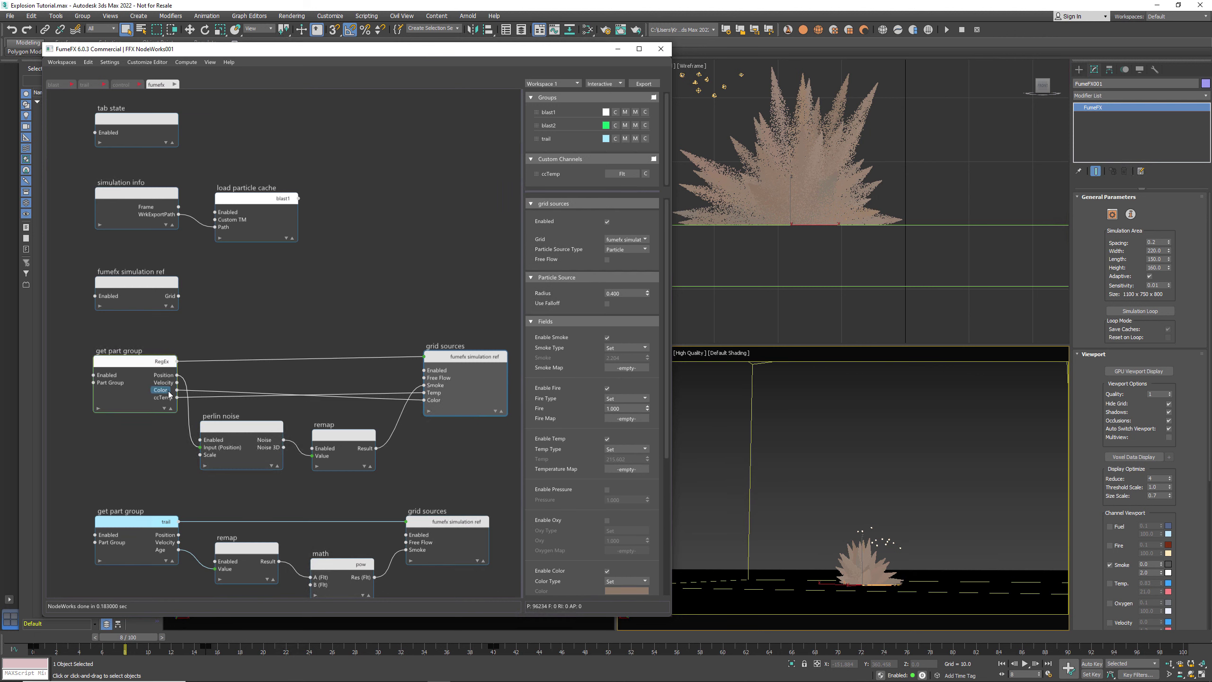
Step: Examine the perlin noise settings, the output range of its remap node, and the grid sources node whose smoke they drive
left_click(214, 429)
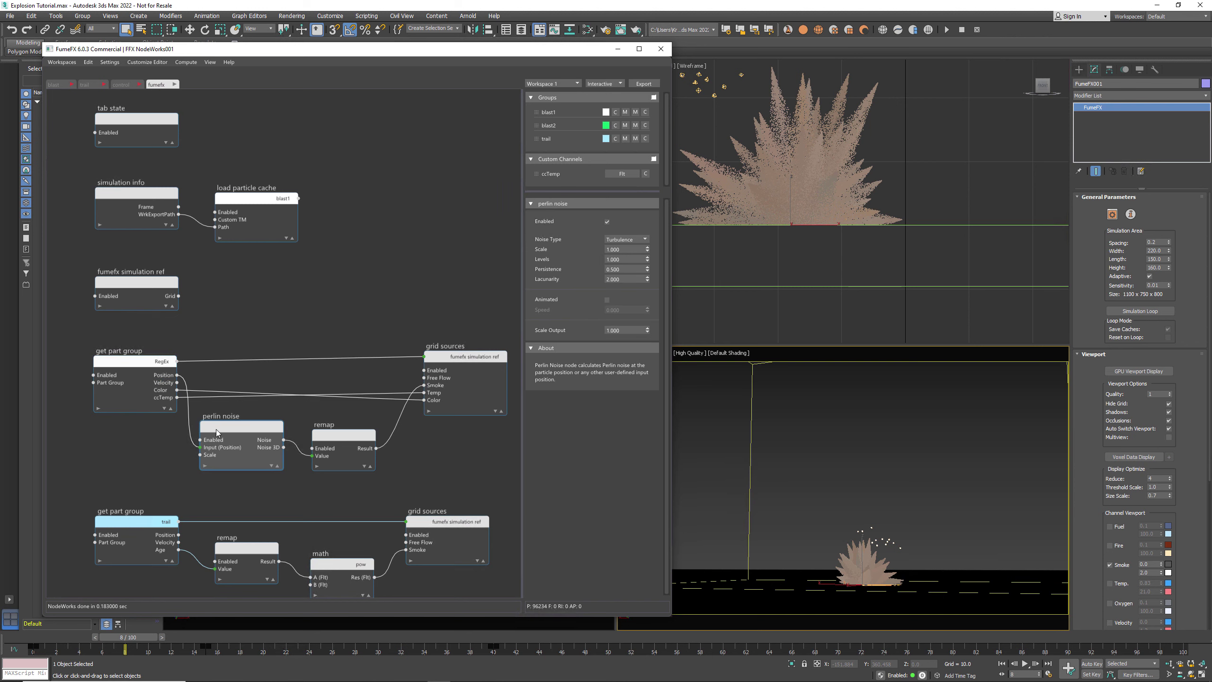
left_click(633, 240)
left_click(630, 249)
left_click(630, 259)
left_click(331, 436)
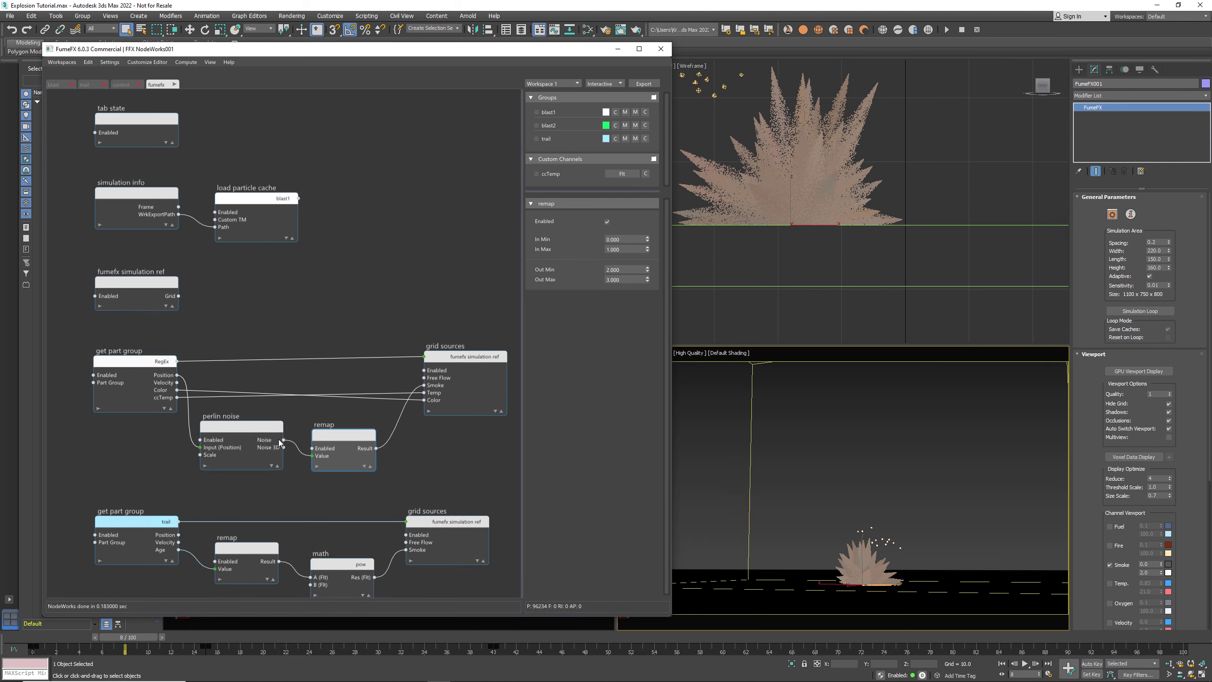
left_click(256, 436)
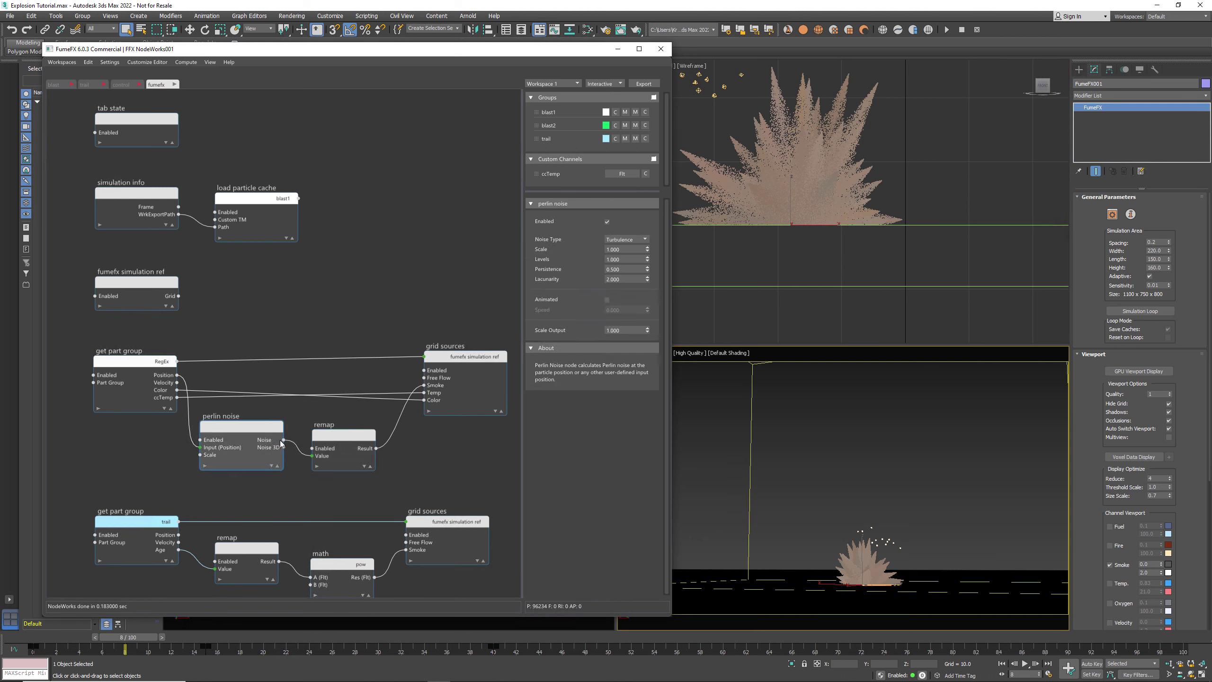
left_click(336, 445)
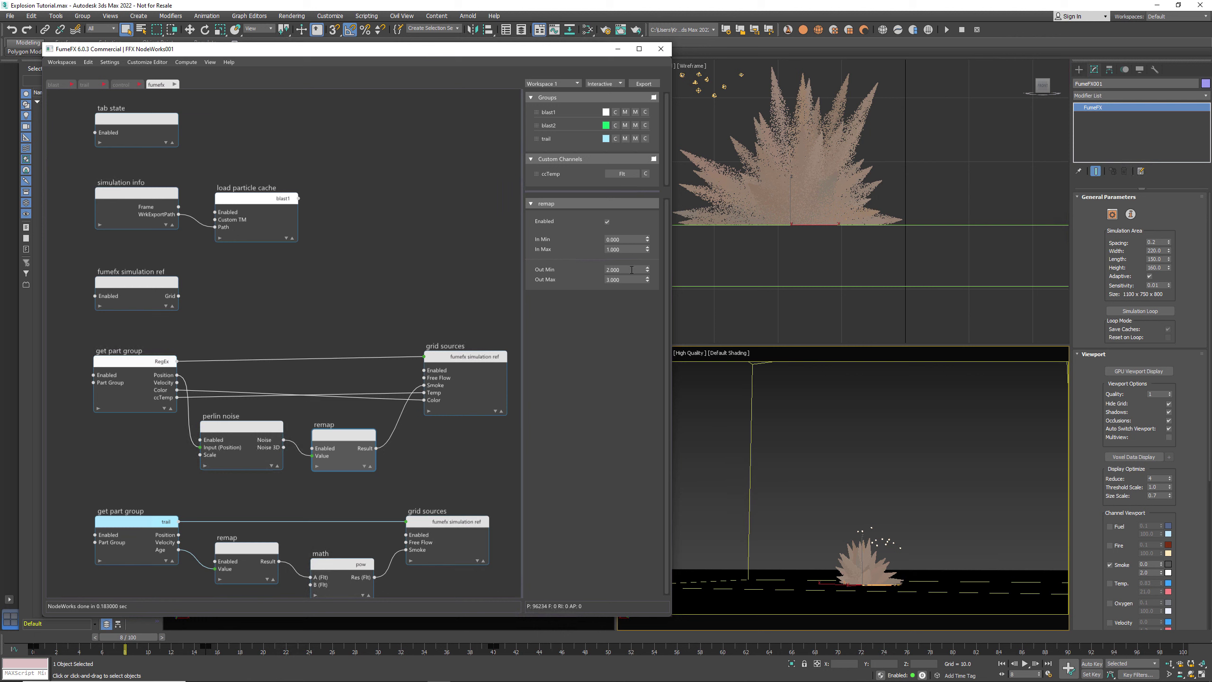
left_click(469, 357)
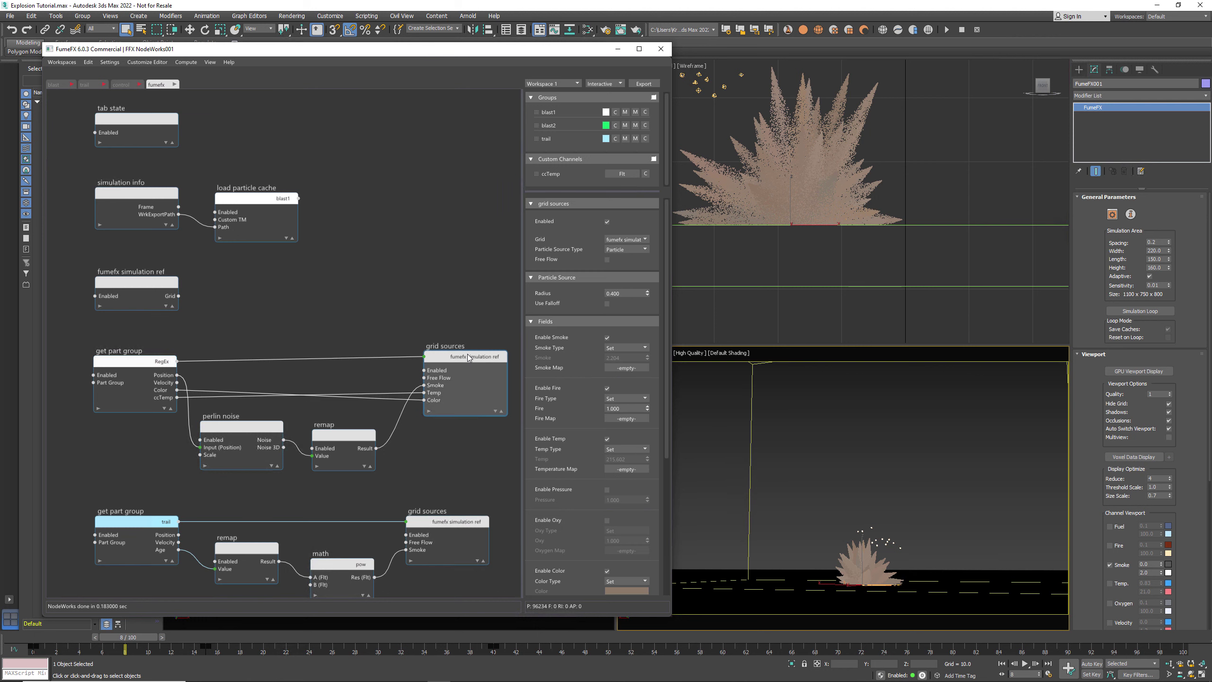
Step: Examine the trail get part group node and the input and output ranges of the remap node driven by particle age
middle_click_drag(460, 402, 458, 289)
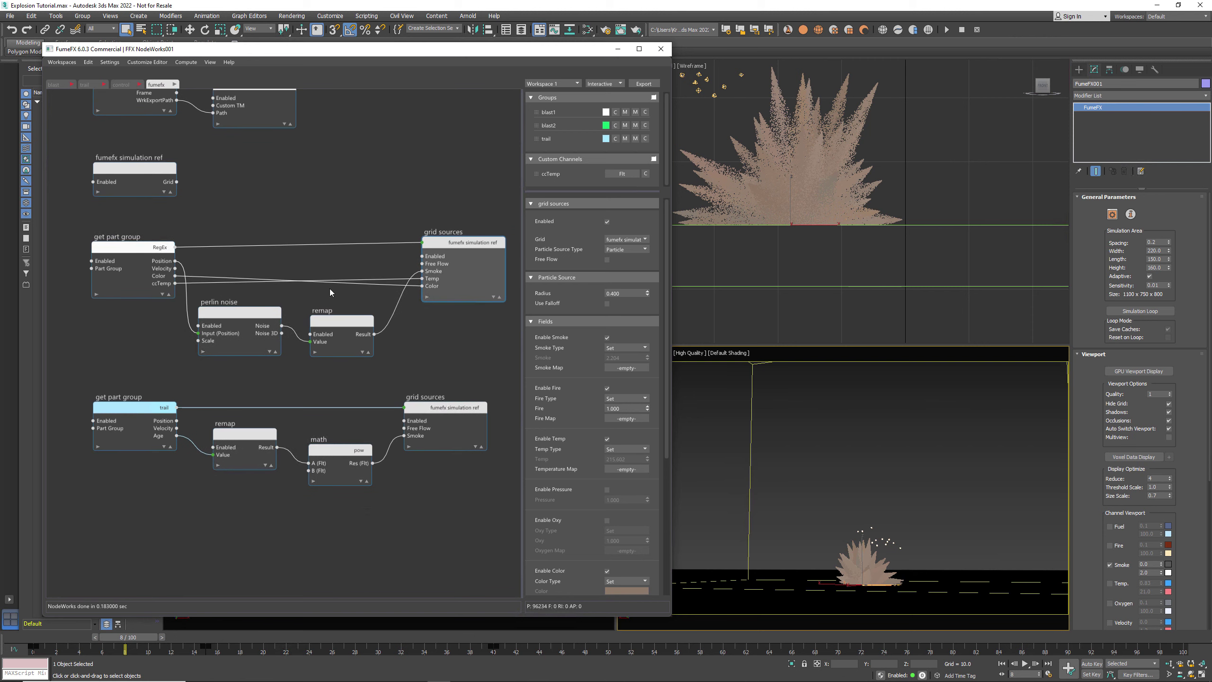
left_click(166, 412)
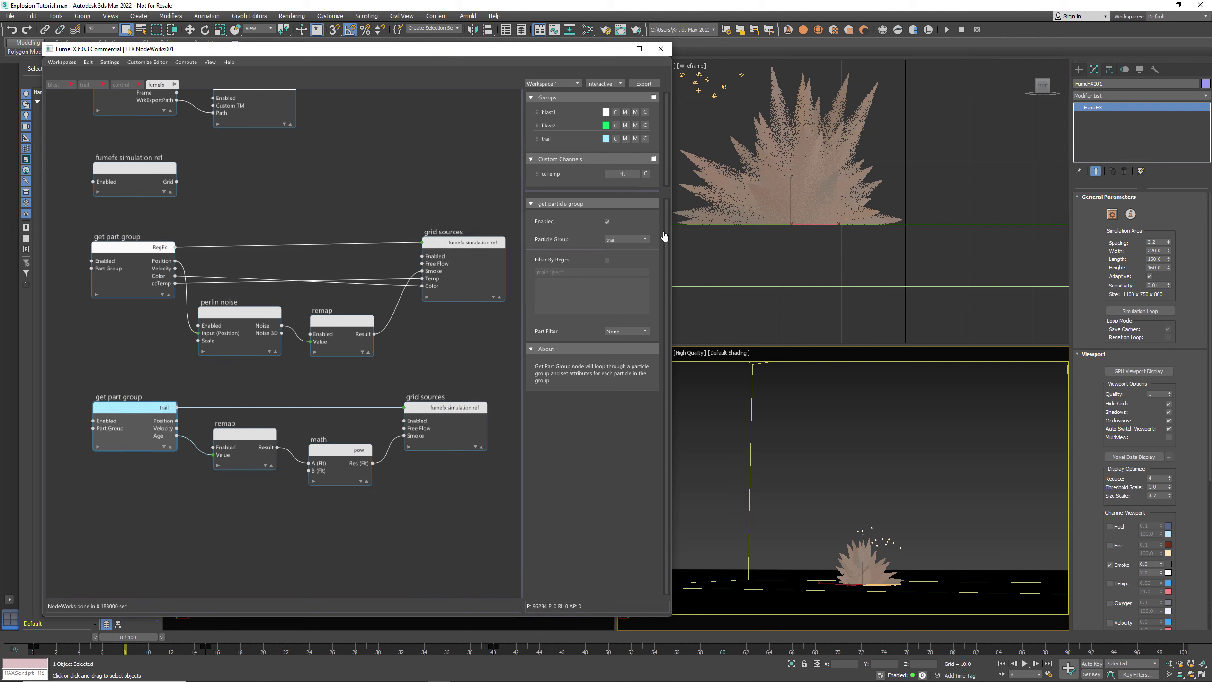
left_click(244, 434)
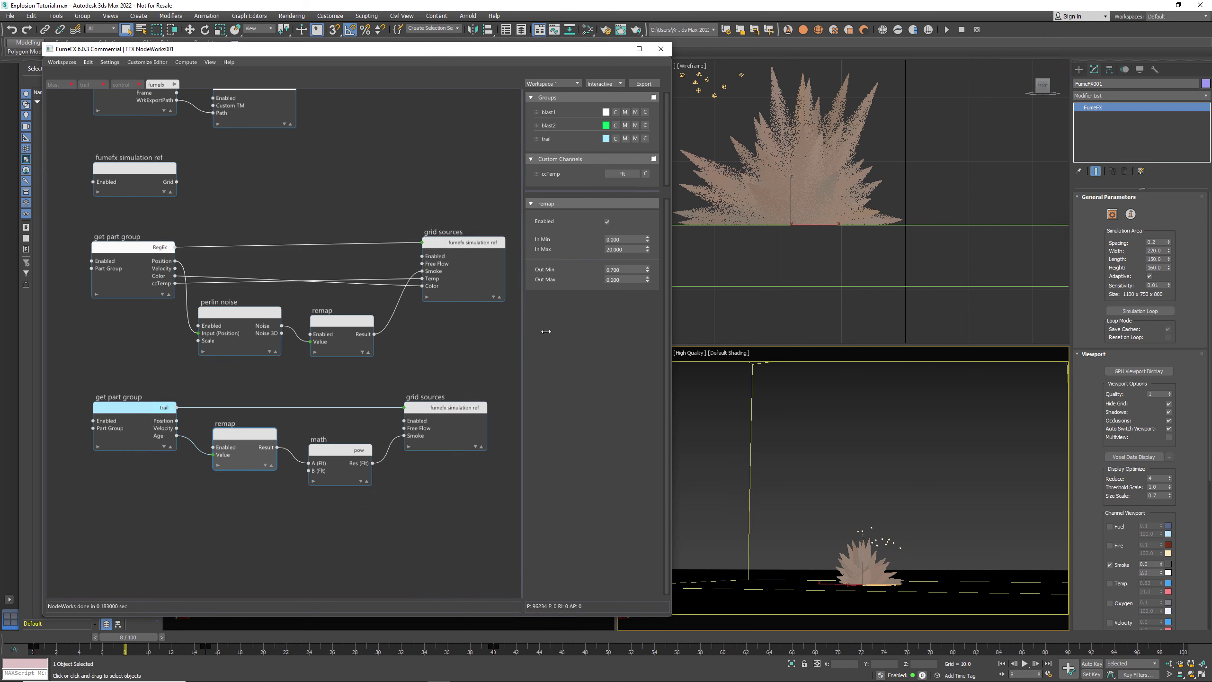
left_click(628, 251)
left_click(628, 270)
left_click(628, 279)
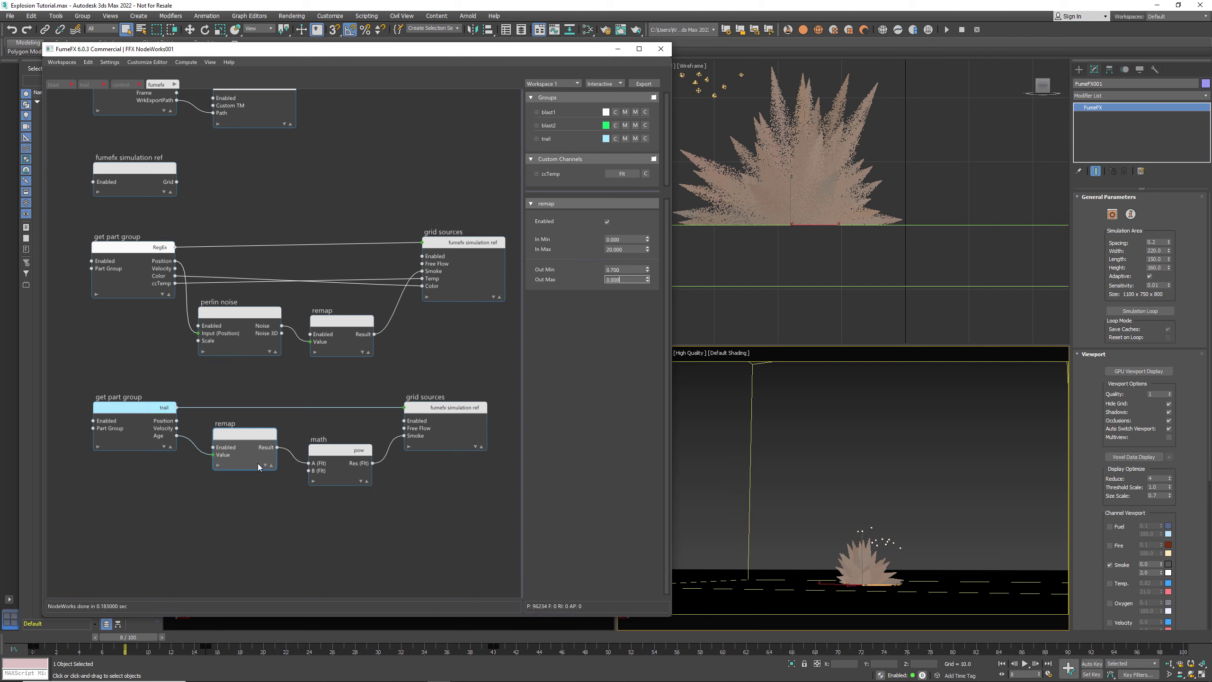
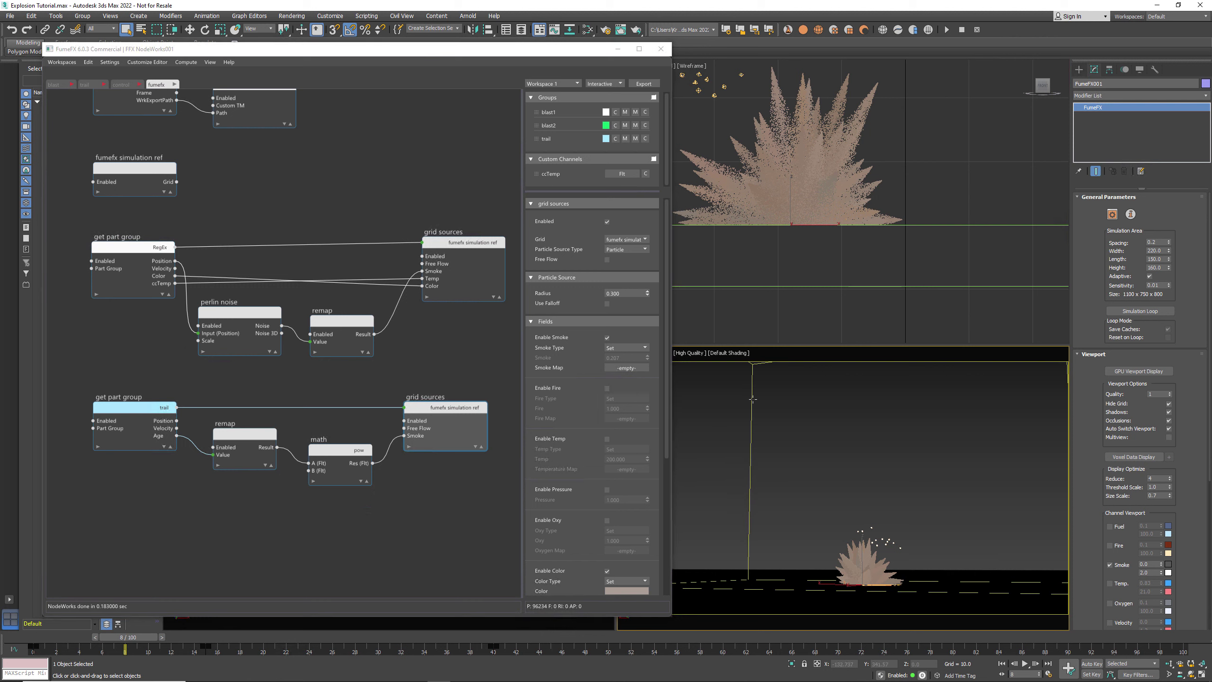
Step: Open the FumeFX001 simulation window, enlarge it, check its object sources and simulation settings, and close the NodeWorks window
left_click(1112, 215)
left_click_drag(891, 111, 790, 95)
left_click_drag(796, 519, 796, 601)
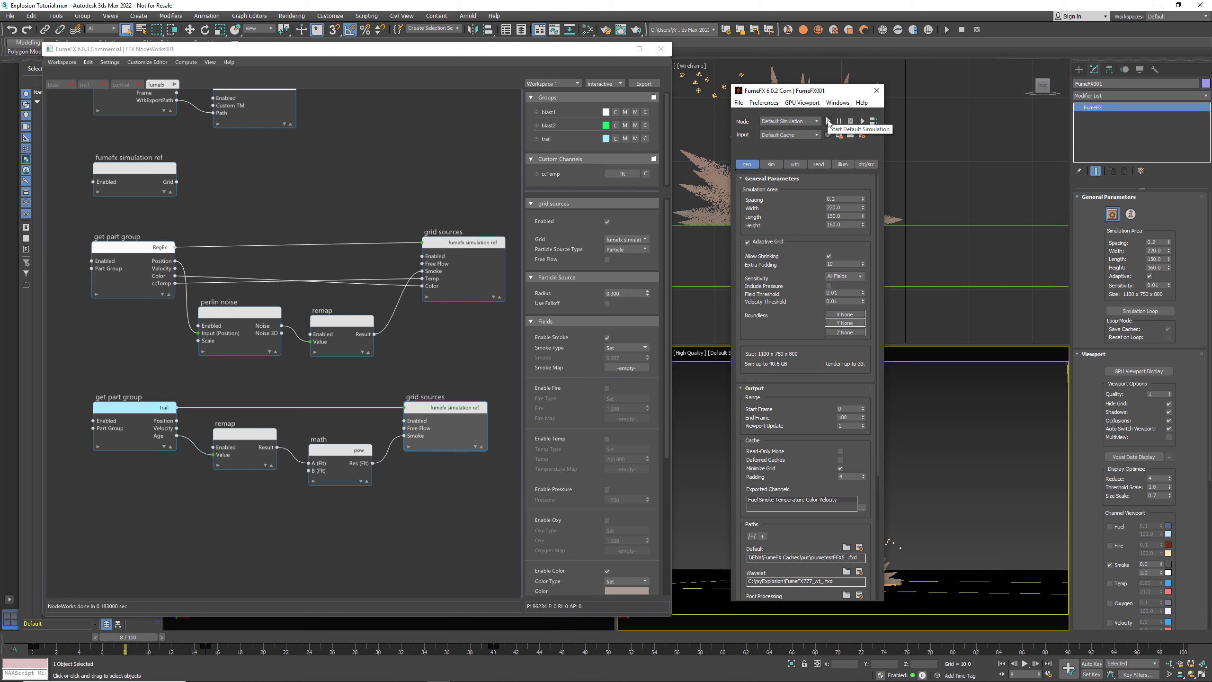
left_click(866, 165)
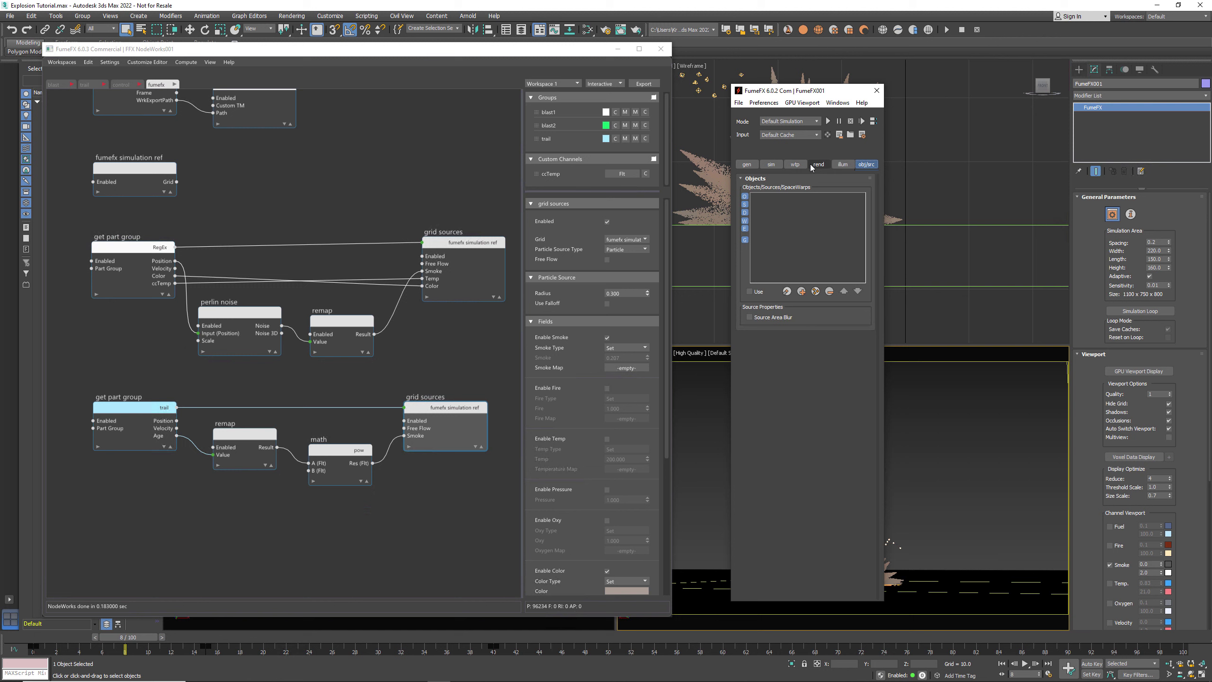
left_click(771, 165)
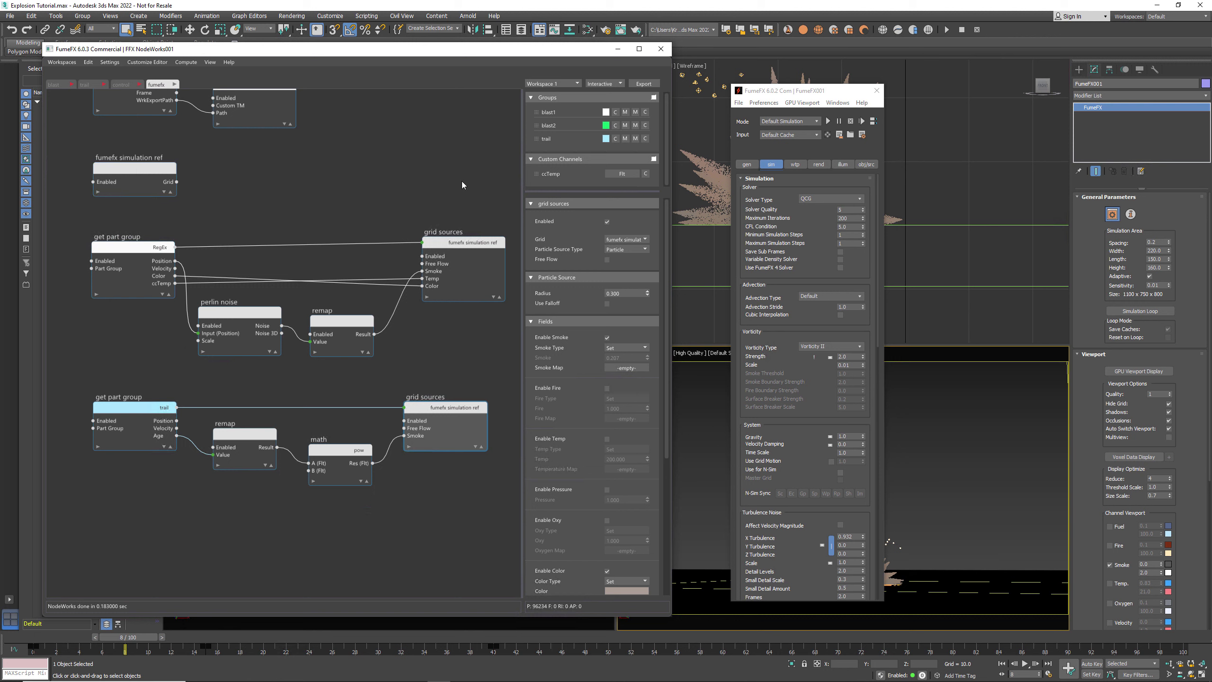
left_click(661, 48)
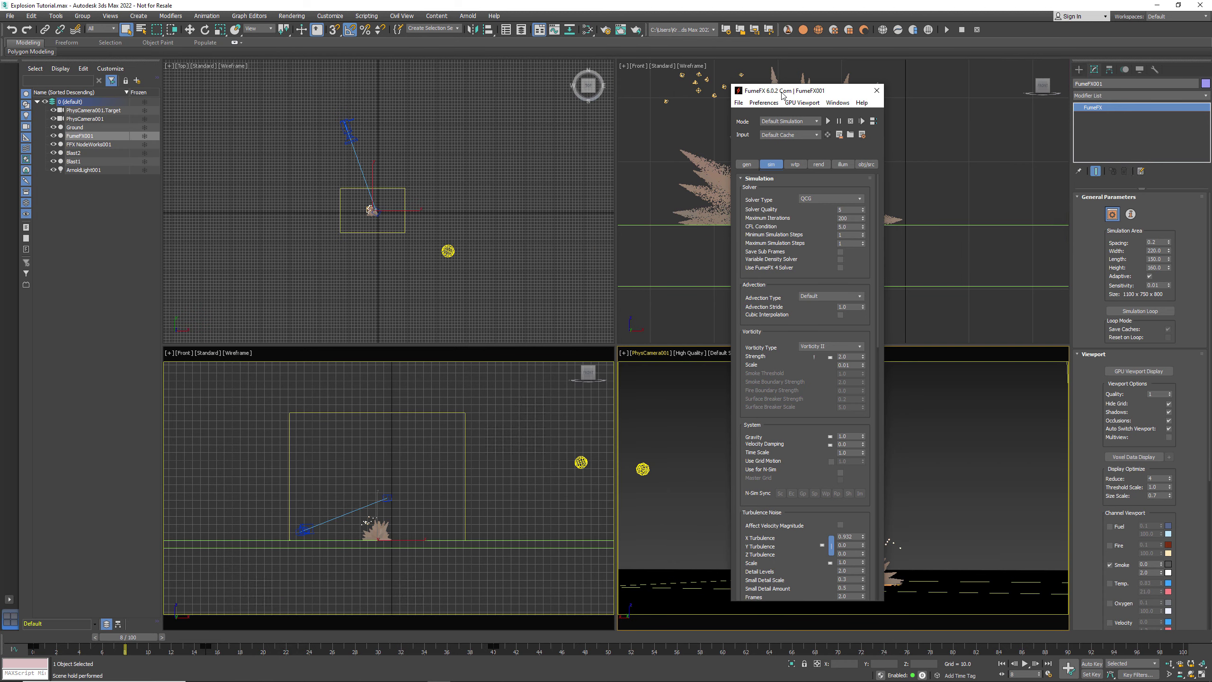
Step: Examine the FumeFX001 general parameters, including grid spacing, extra padding, output range, exported channels and cache paths
left_click(748, 164)
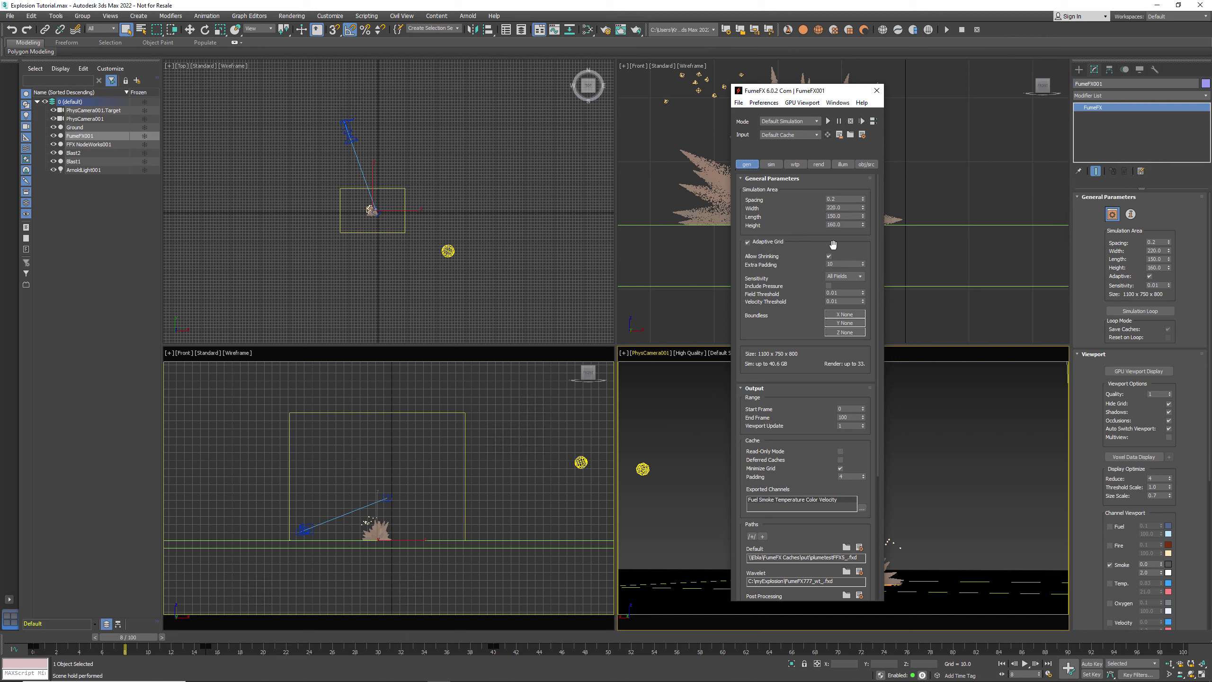
left_click(839, 262)
left_click(839, 199)
left_click_drag(800, 411, 808, 255)
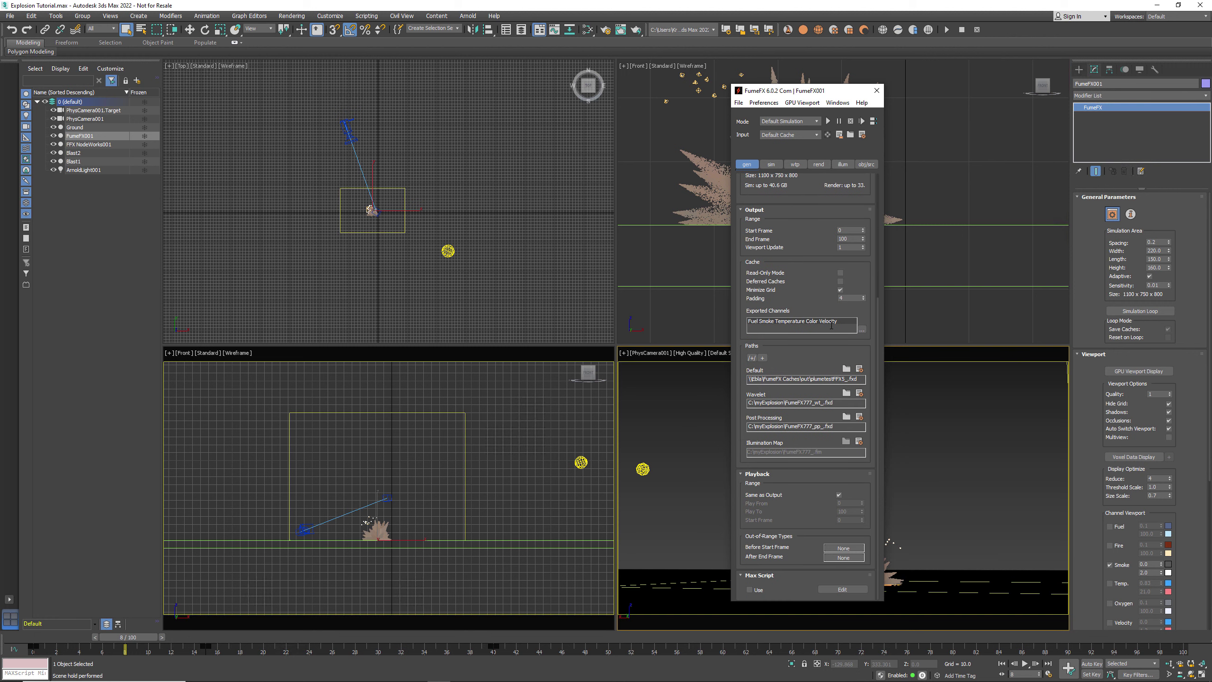
scroll(802, 247, "up", 5)
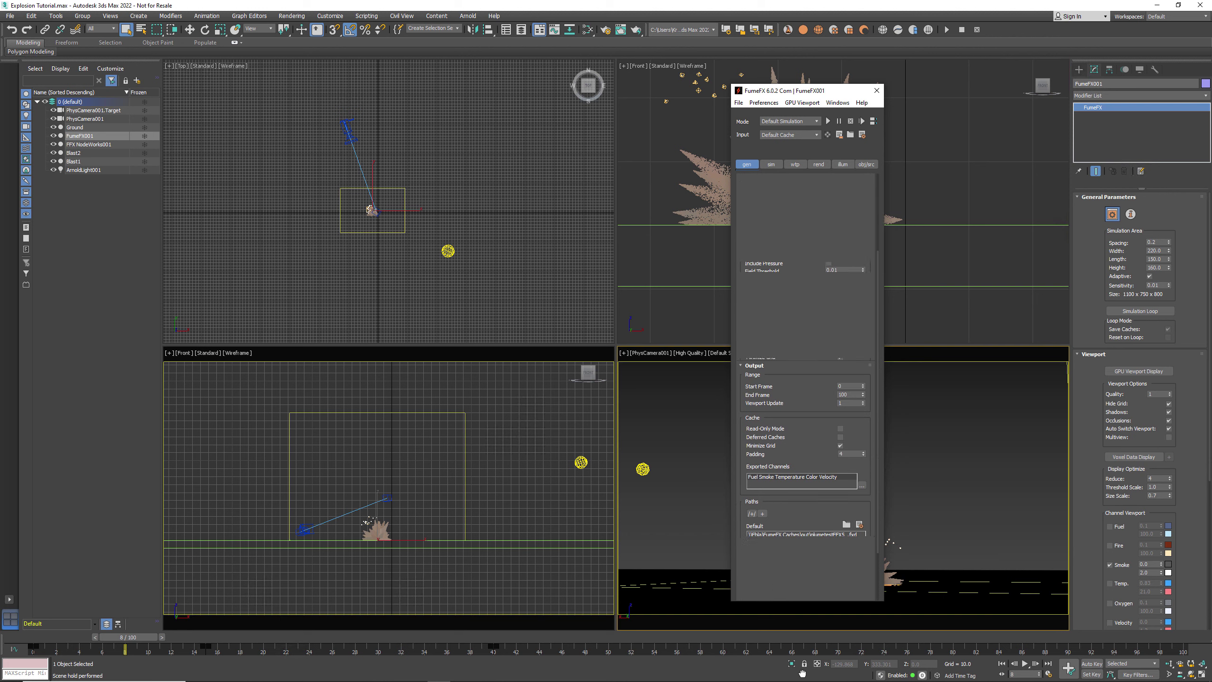
Step: Examine the solver, advection, vorticity and system settings in the FumeFX001 simulation parameters
left_click(771, 164)
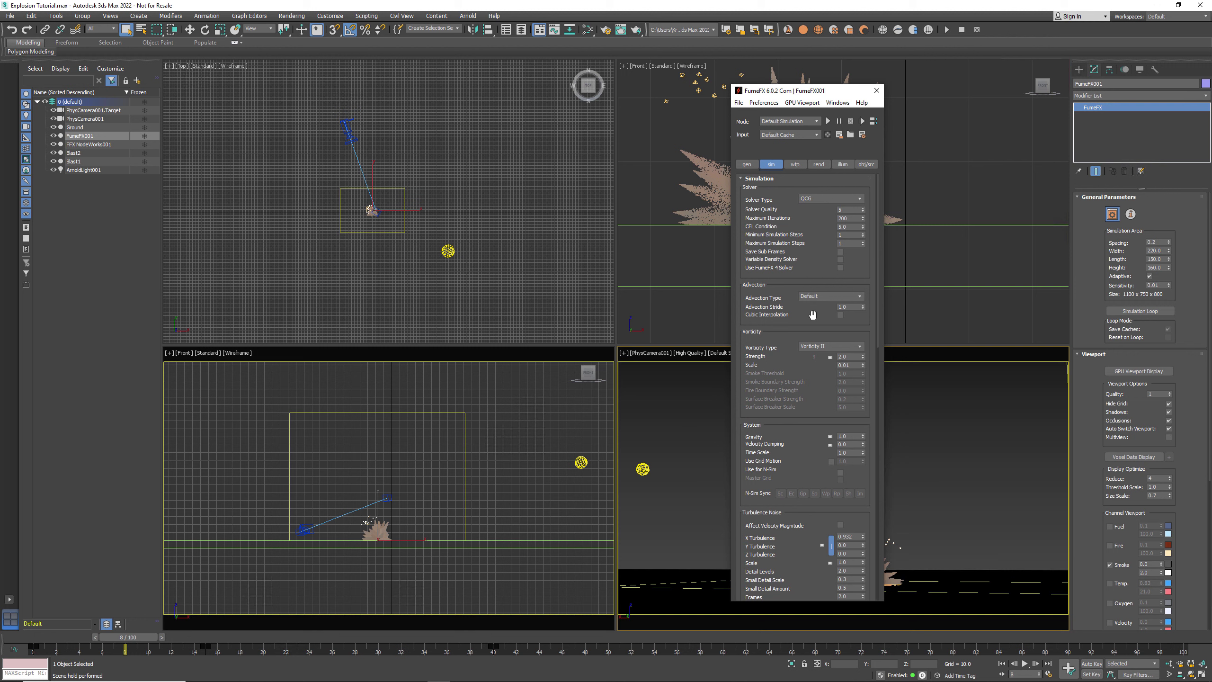
scroll(811, 286, "down", 2)
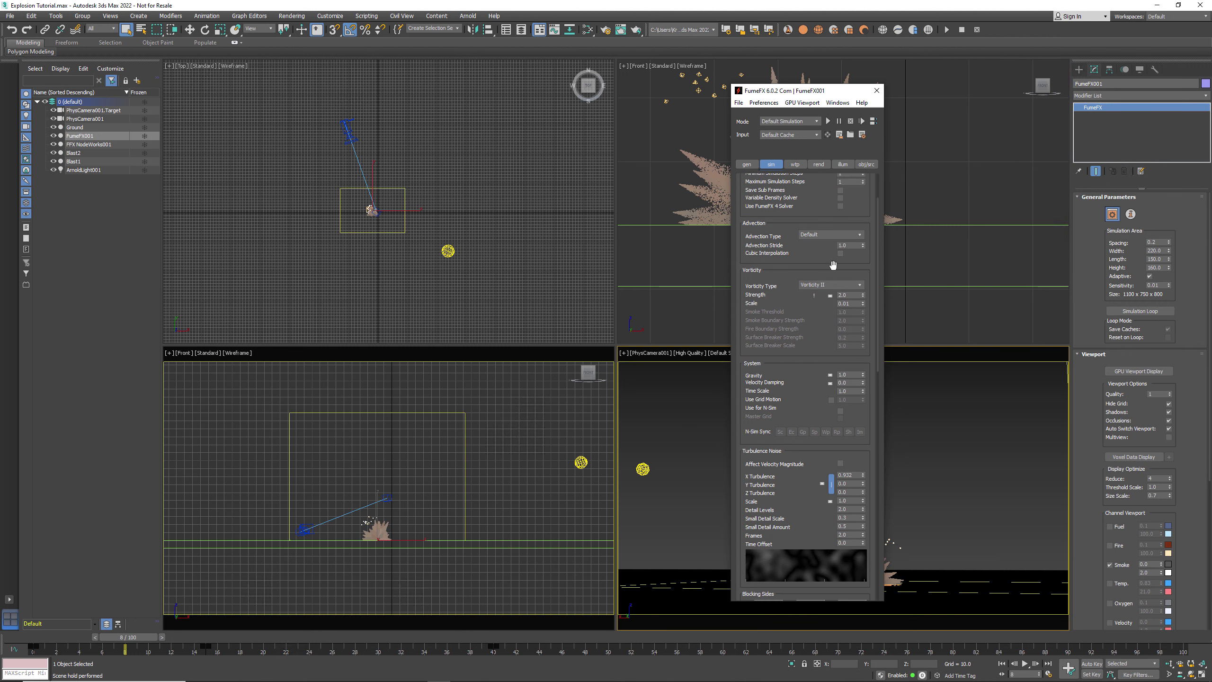
scroll(832, 267, "down", 2)
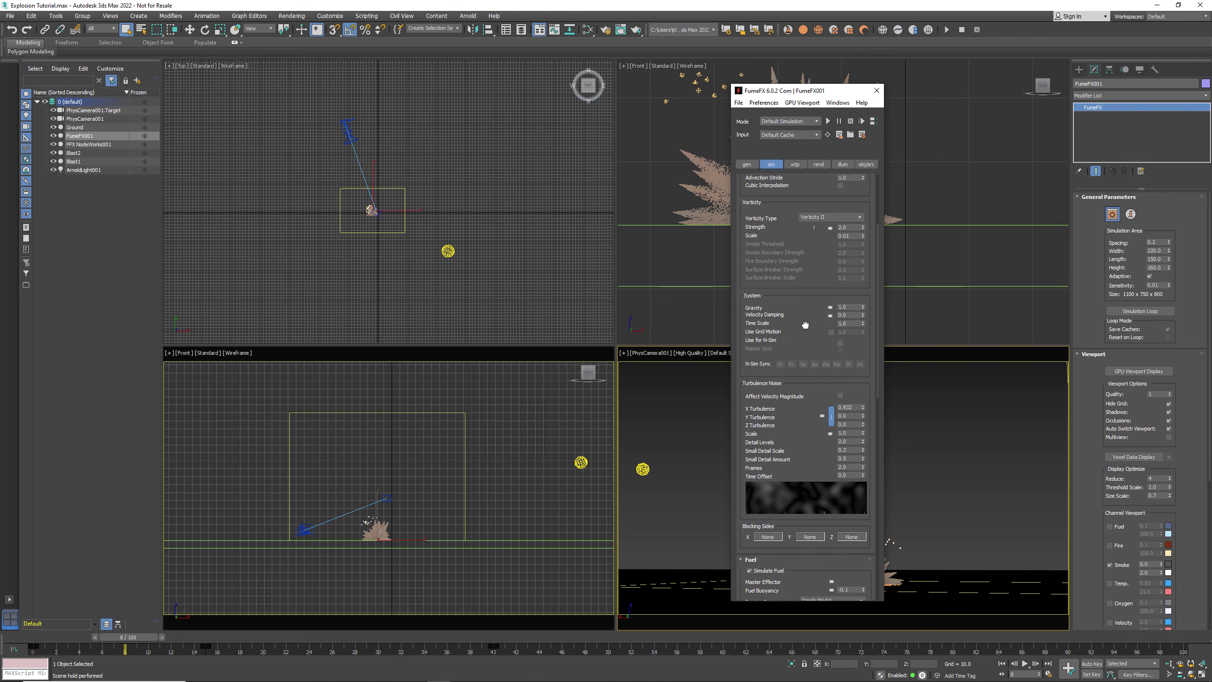
left_click_drag(804, 320, 806, 224)
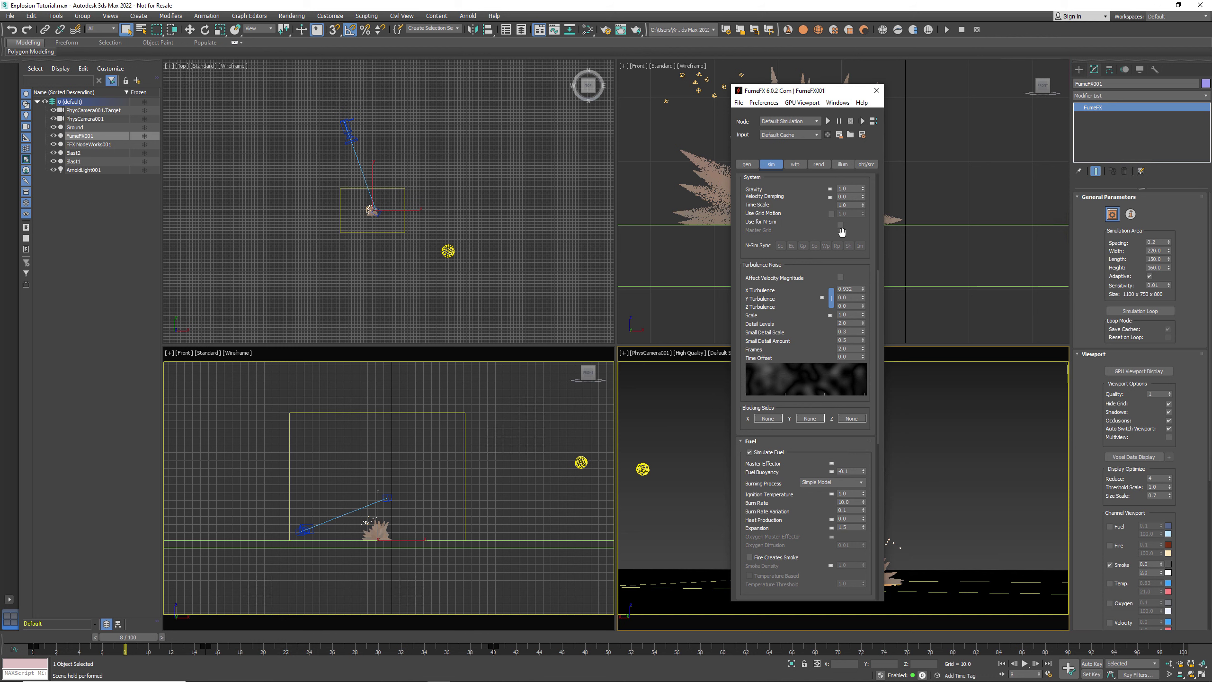
Step: Go to frame 0 and examine the X Turbulence setting together with the grid spacing in the general parameters
left_click(854, 292)
left_click(30, 638)
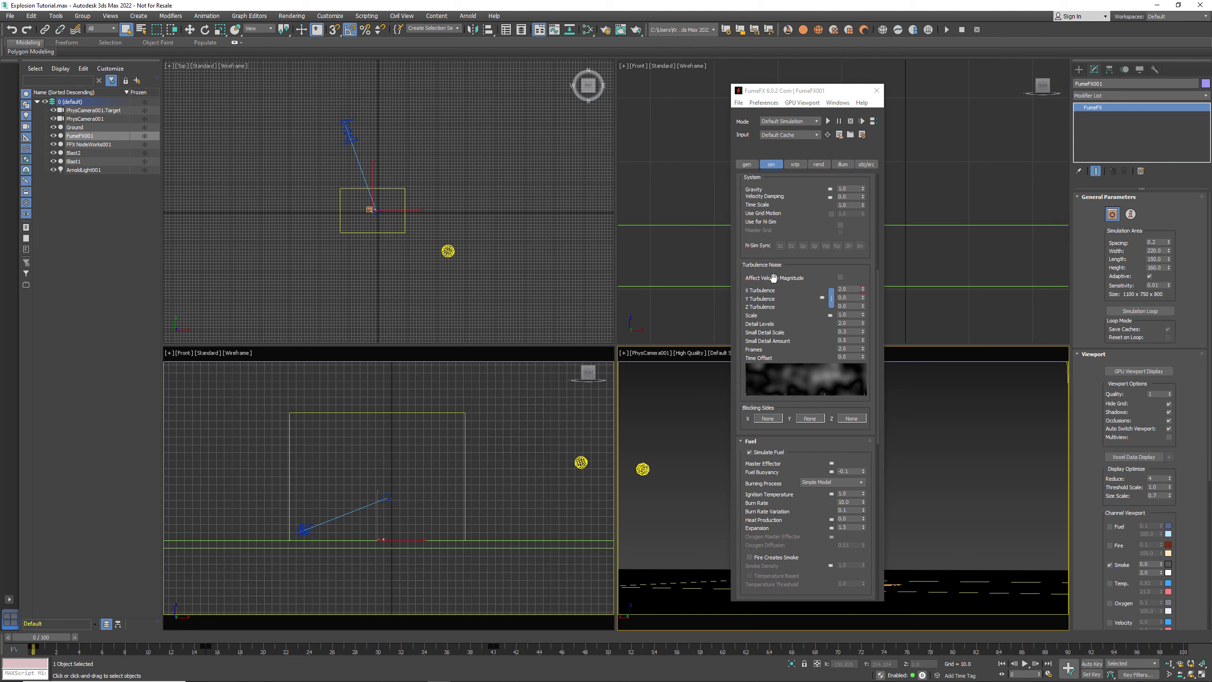
double_click(847, 289)
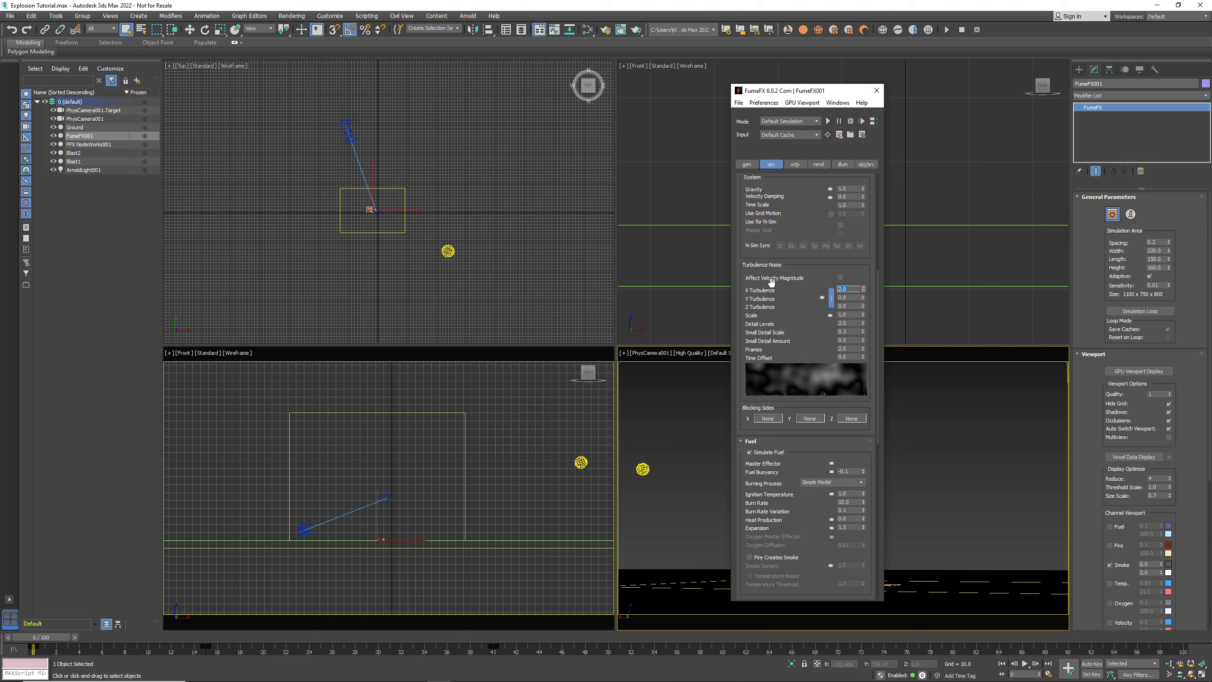
left_click(747, 165)
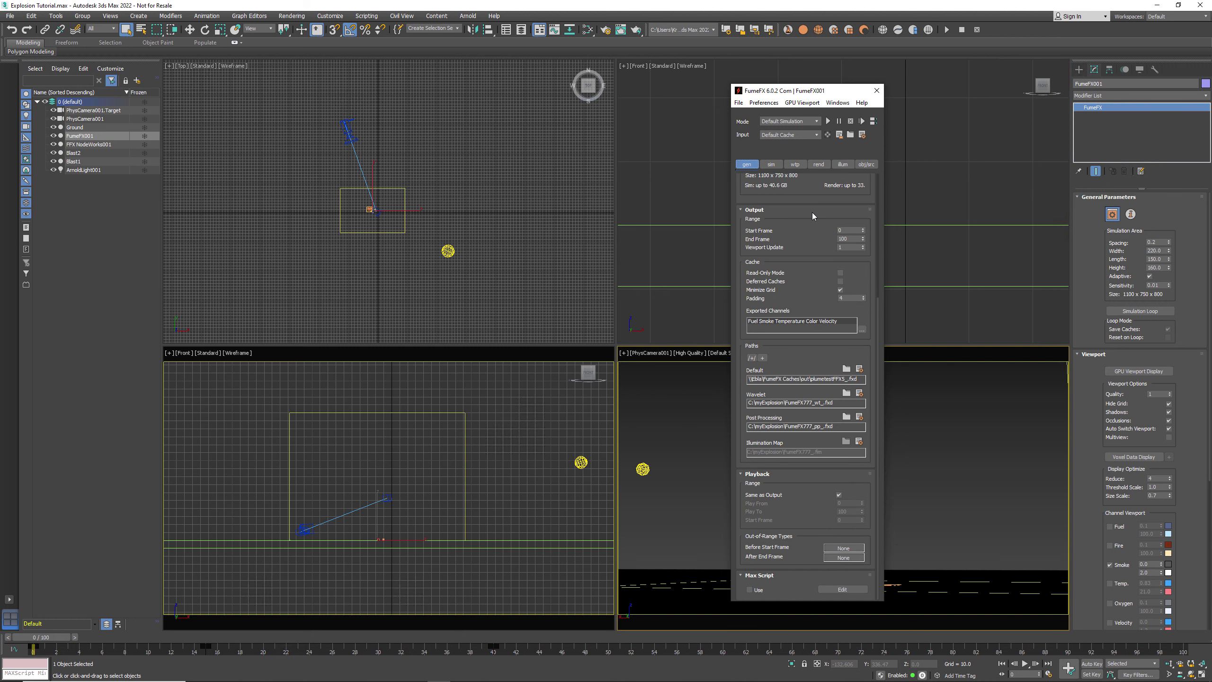
scroll(812, 212, "up", 5)
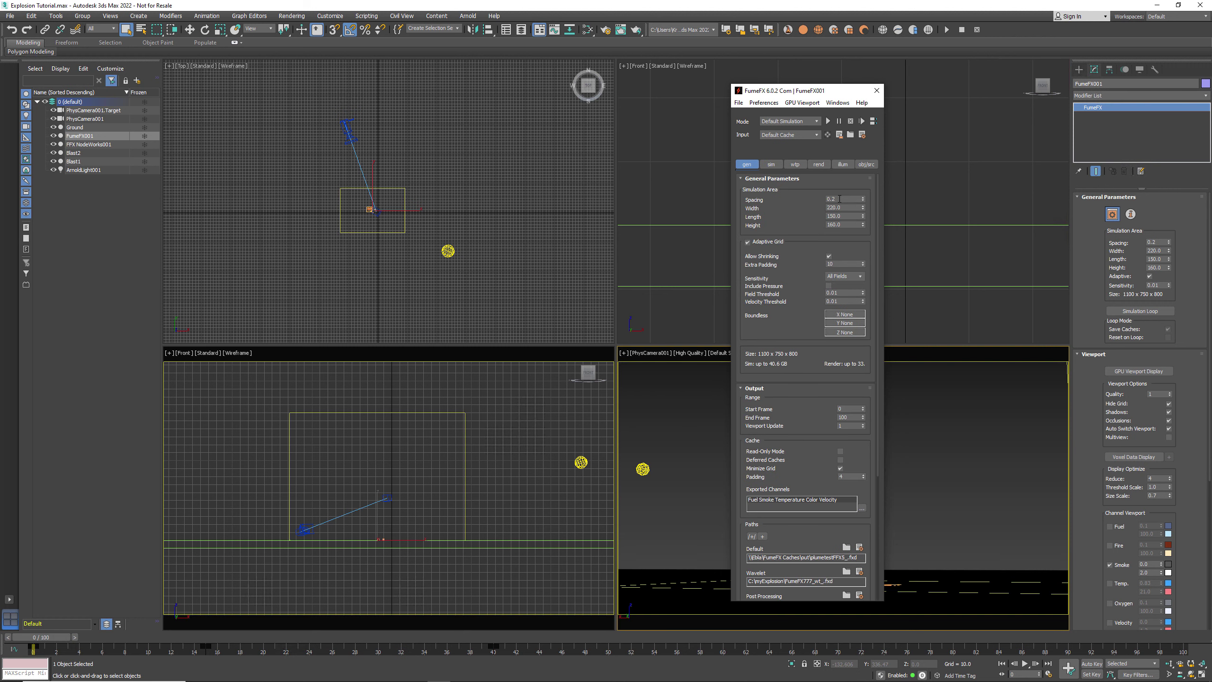
Step: Examine the animated X Turbulence at frames 15 and 40 with all objects deselected, and return to frame 0
left_click(768, 164)
left_click_drag(817, 457, 816, 269)
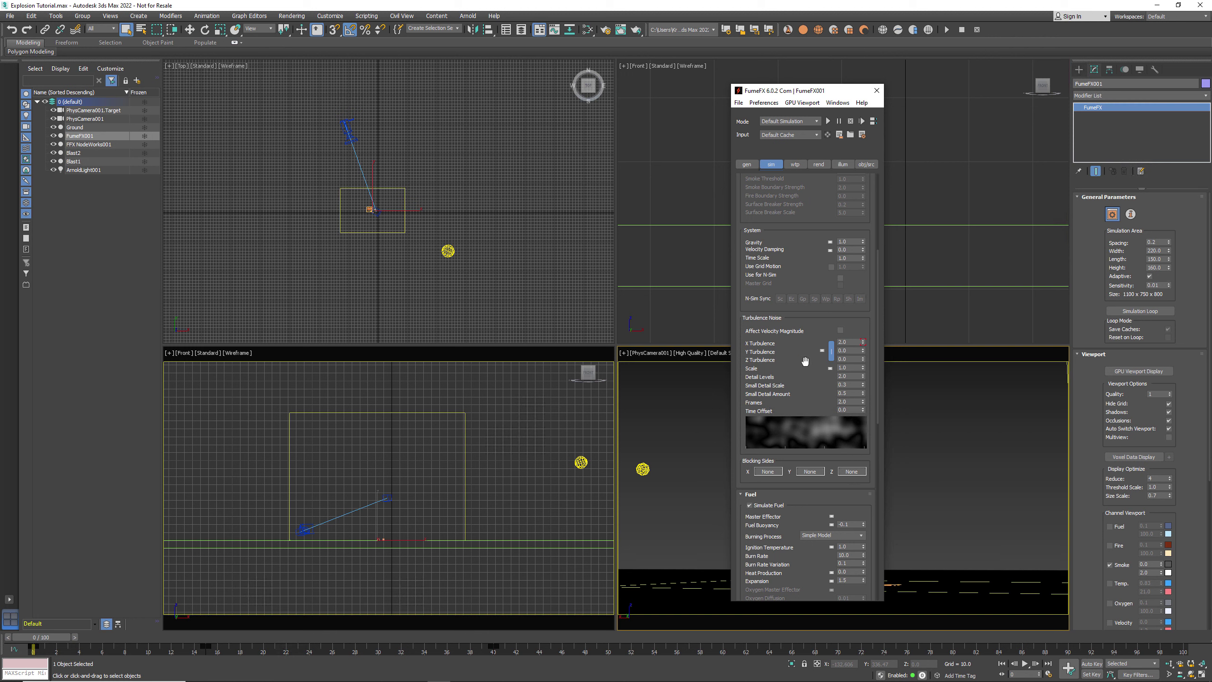
left_click(209, 634)
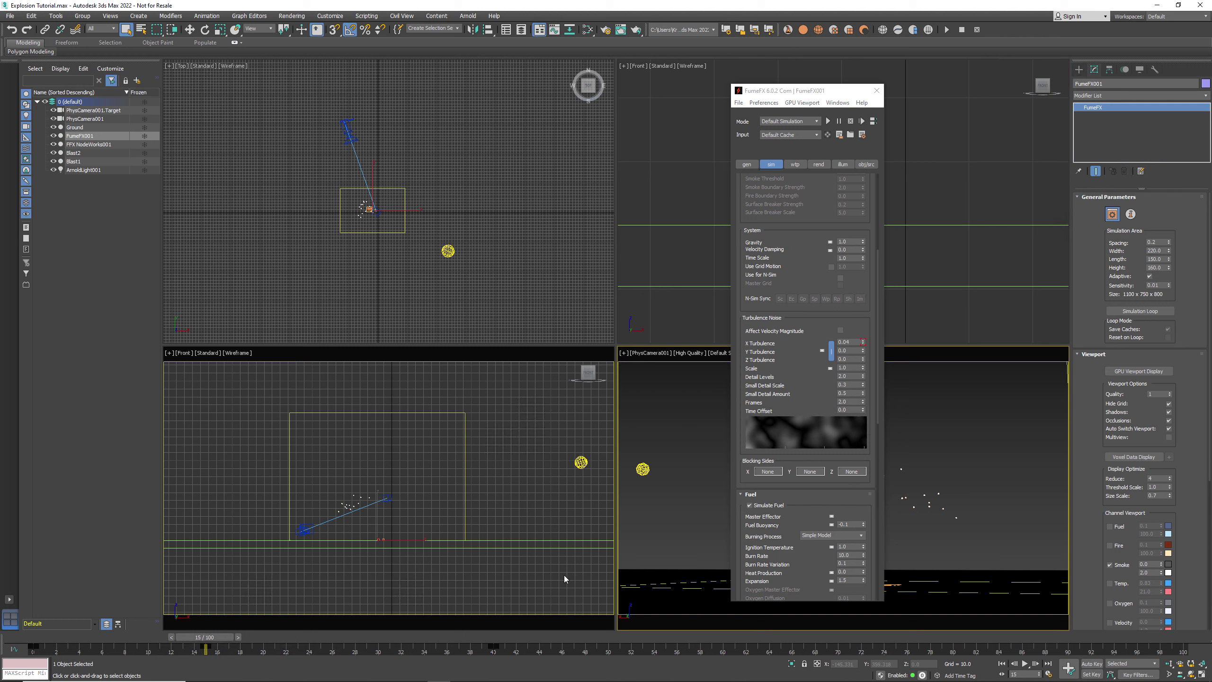
key("ctrl+d")
left_click(498, 634)
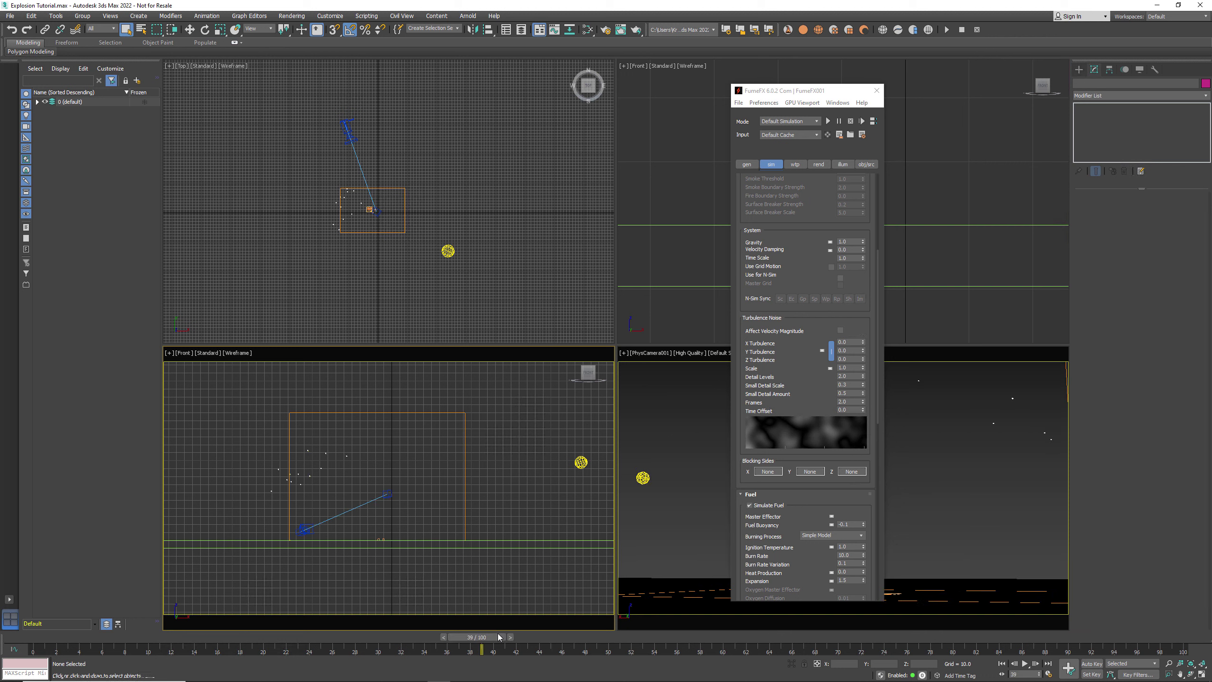
left_click(510, 636)
left_click(850, 341)
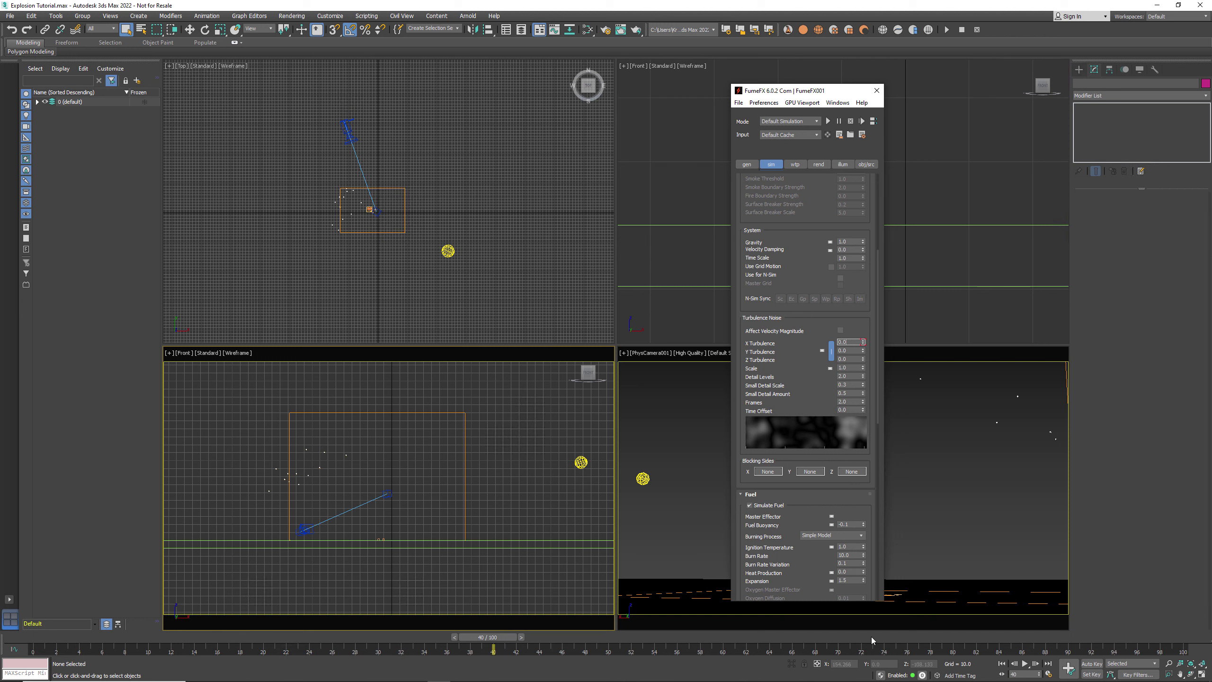
left_click(1001, 663)
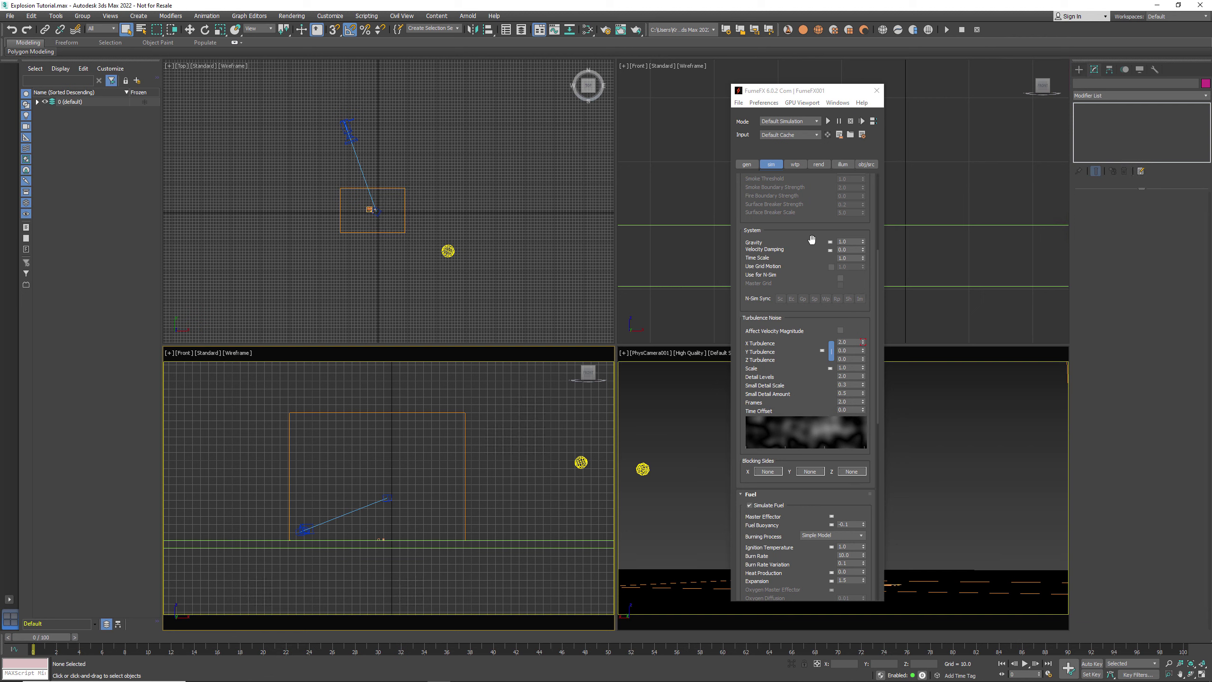
Step: Examine the fuel settings of the simulation, including ignition temperature, burn rate, heat production and expansion
left_click_drag(812, 240, 827, 372)
scroll(816, 329, "down", 2)
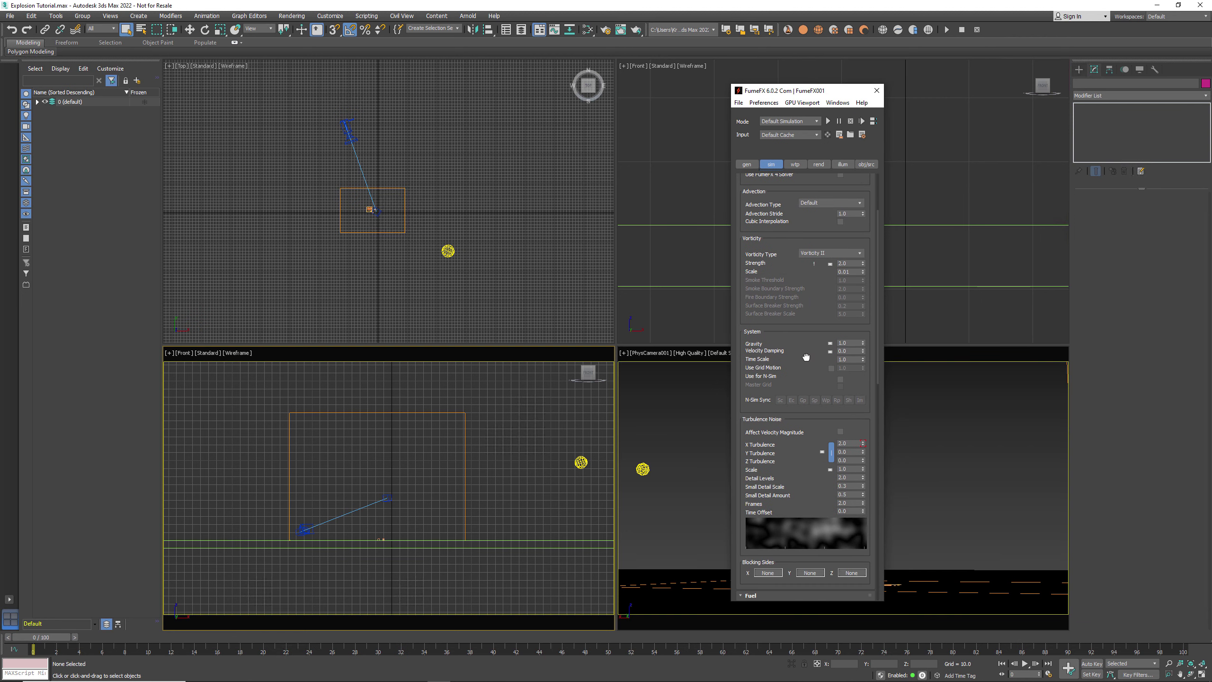
left_click_drag(811, 386, 824, 147)
left_click_drag(810, 378, 826, 248)
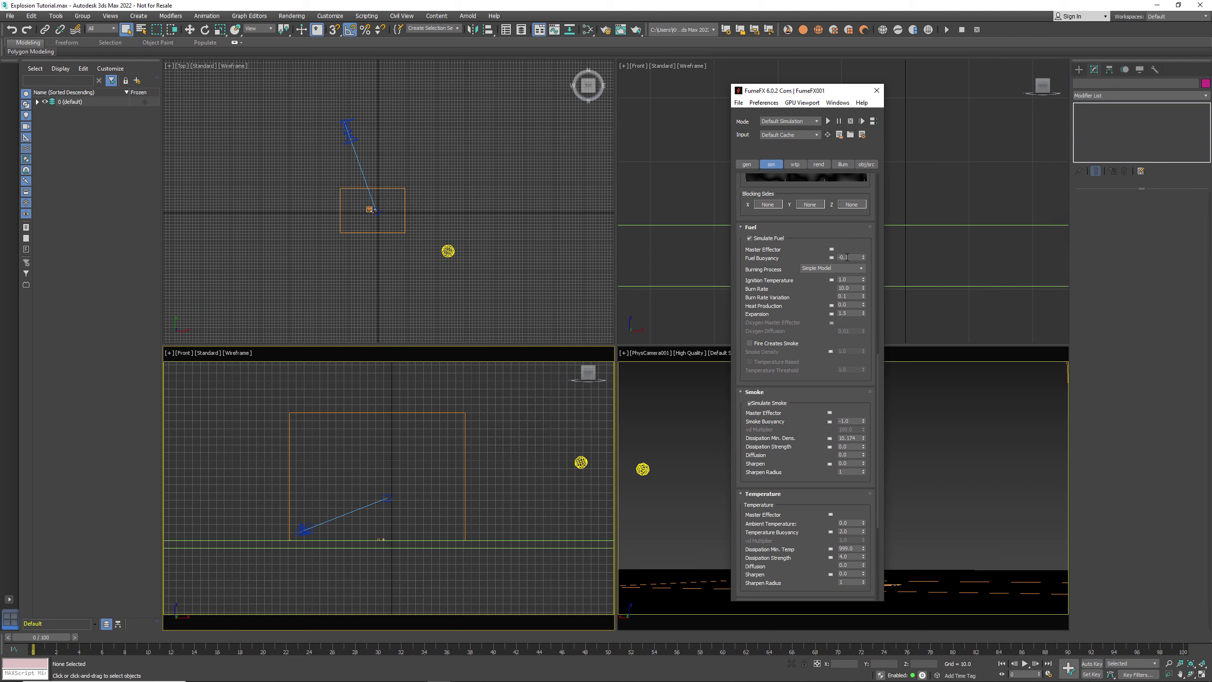
double_click(854, 281)
key("Tab")
left_click(853, 305)
left_click_drag(852, 305, 832, 308)
key("Tab")
scroll(818, 422, "down", 1)
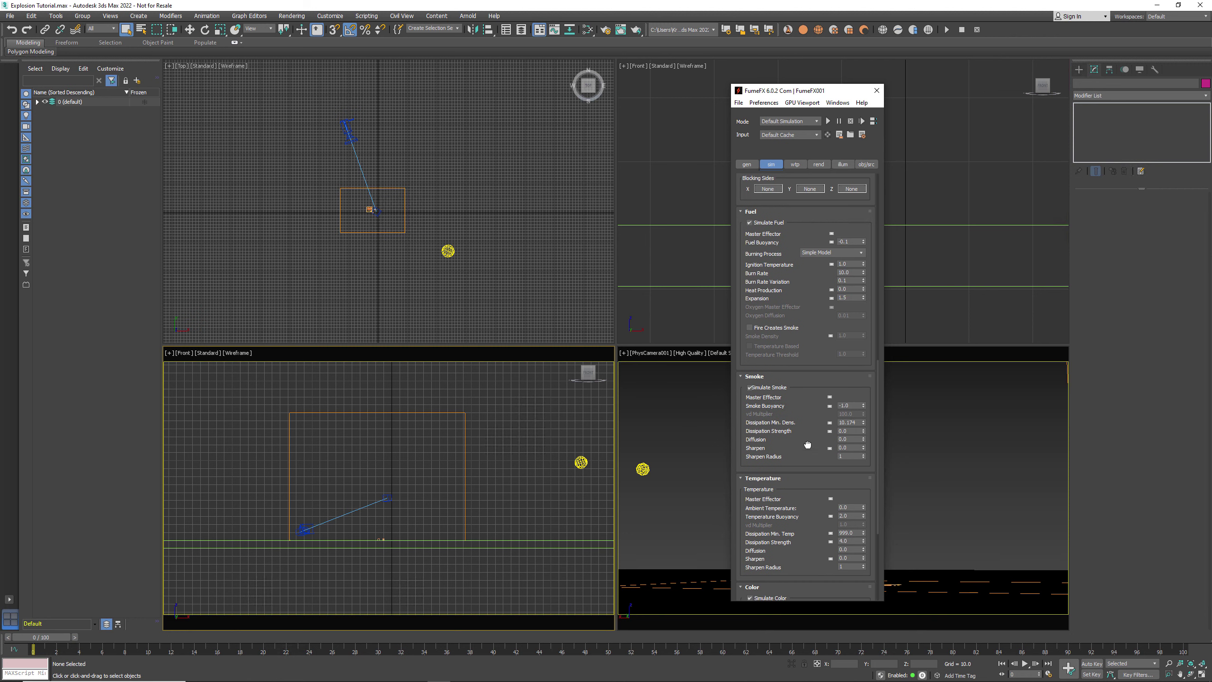
Step: Examine the simulation's temperature buoyancy, minimum dissipation temperature and temperature dissipation strength
scroll(809, 441, "down", 10)
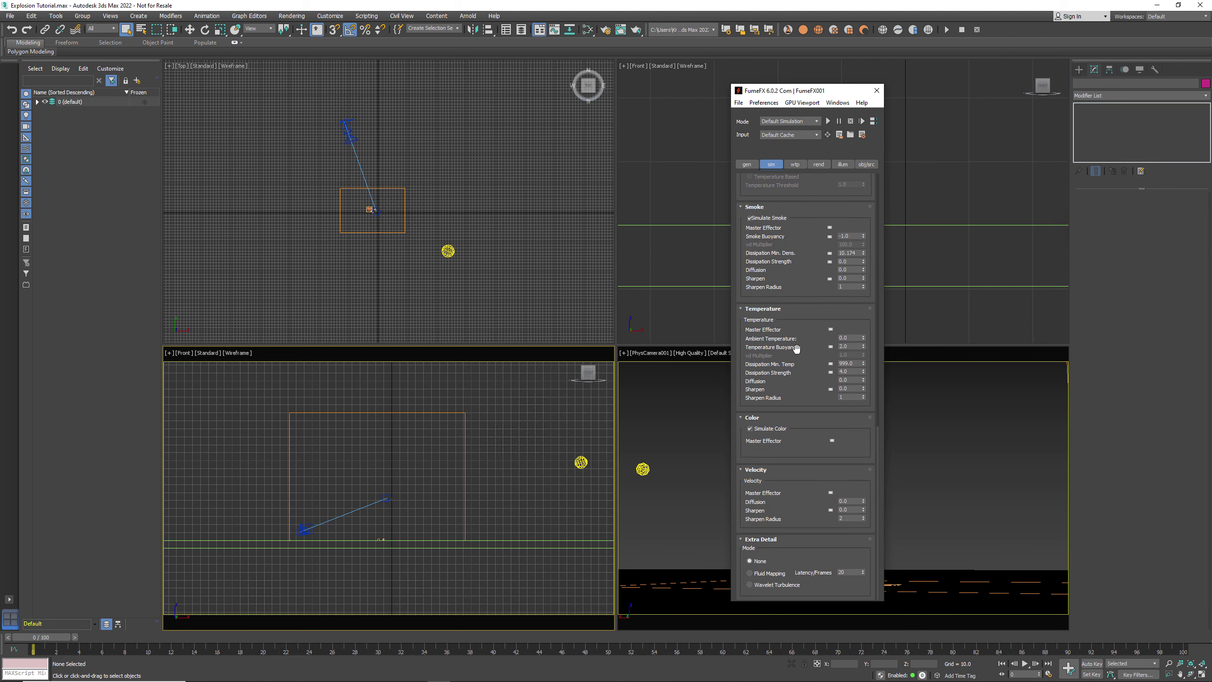
left_click(855, 347)
double_click(855, 364)
left_click(854, 371)
Step: Enable draft mode for the FumeFX001 cache and move its simulation window clear of the front and camera viewports
left_click(747, 164)
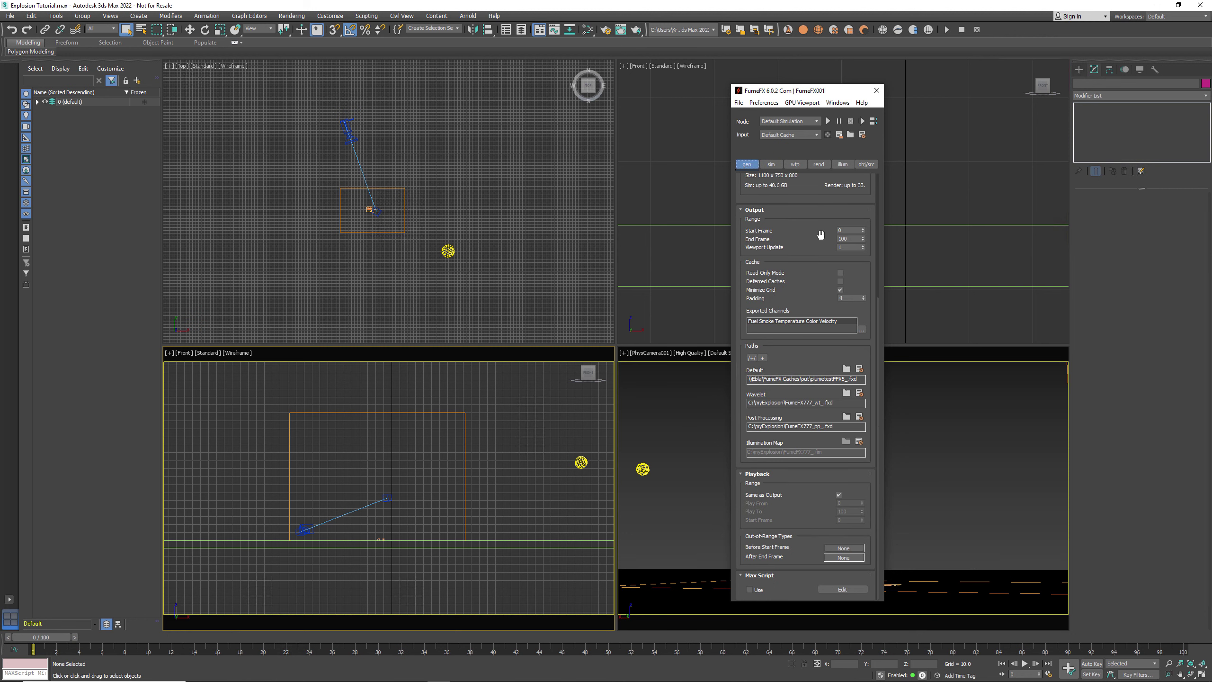
scroll(821, 234, "up", 5)
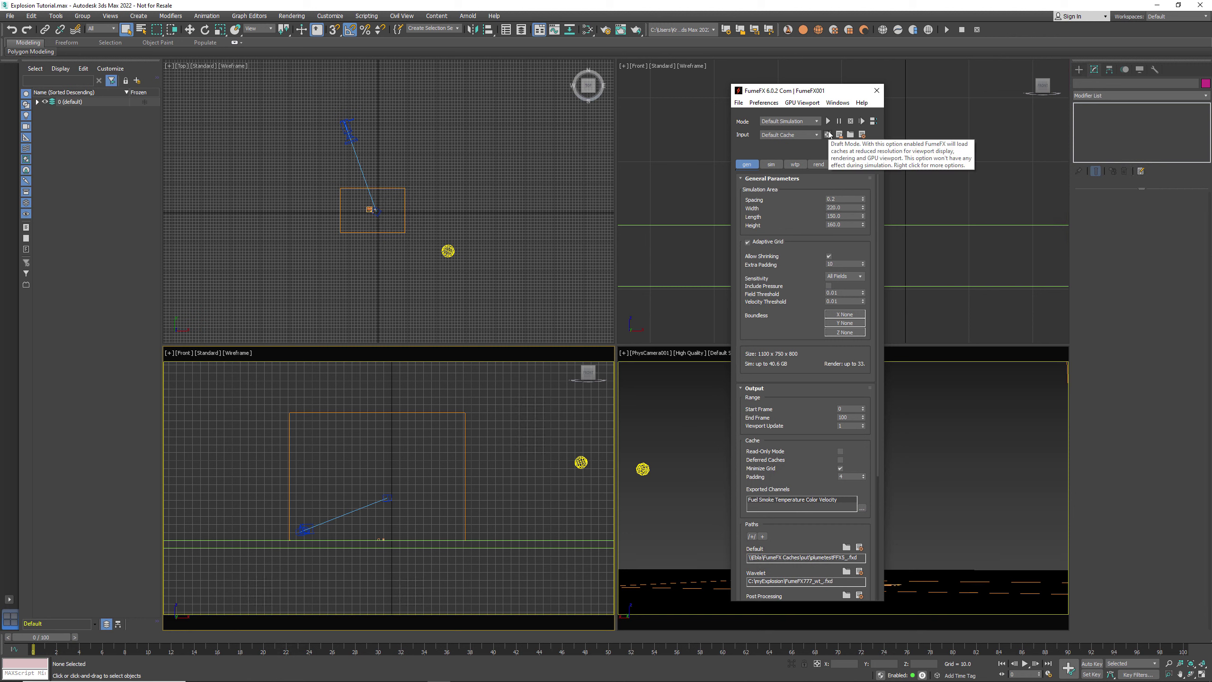
left_click(828, 134)
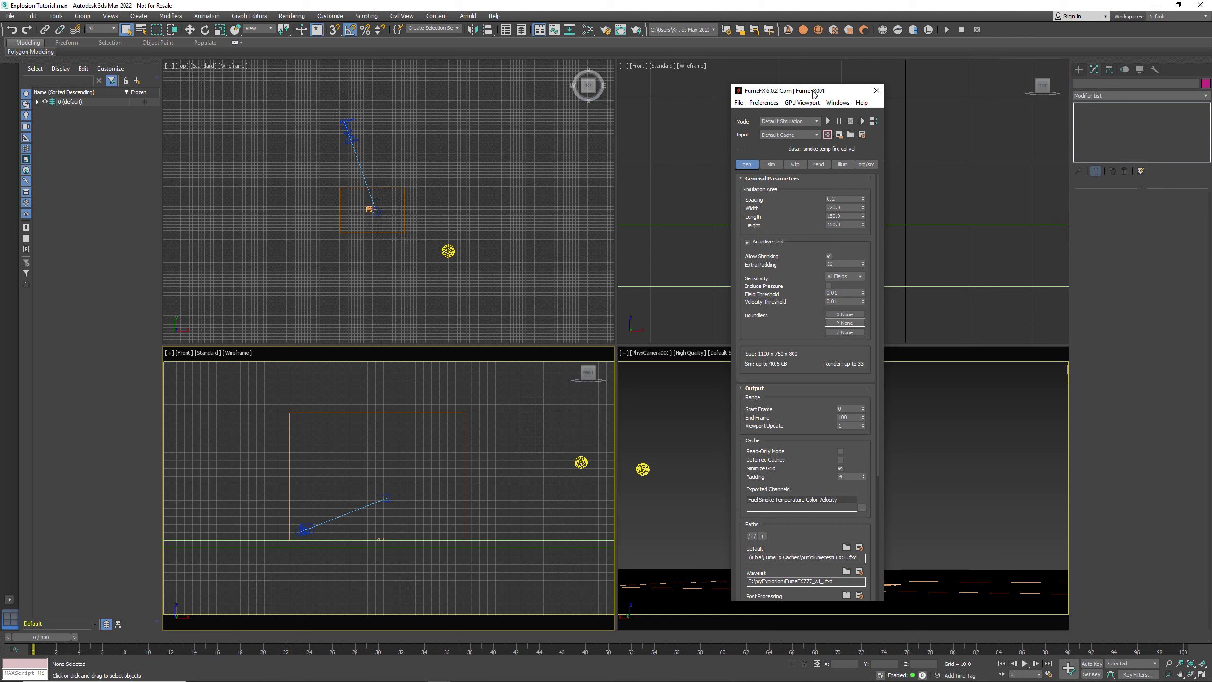
left_click_drag(814, 93, 470, 50)
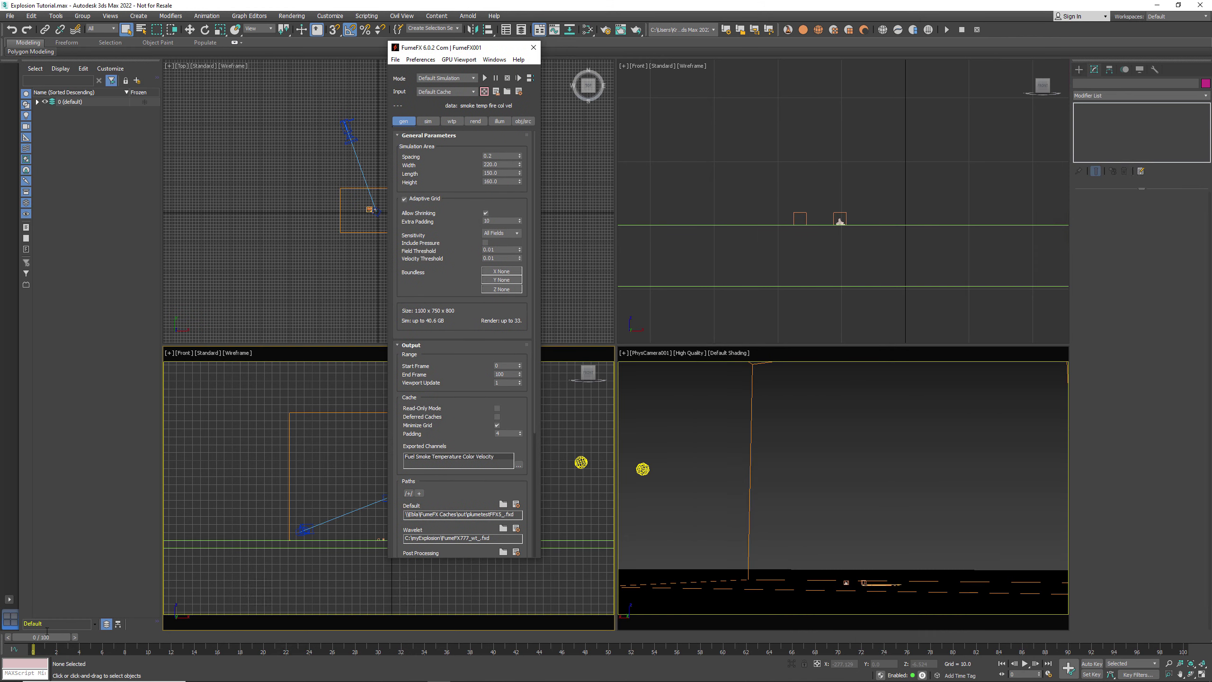
Step: Go to frame 3, select the FumeFX001 grid and turn on its voxel data display
left_click_drag(48, 636, 81, 636)
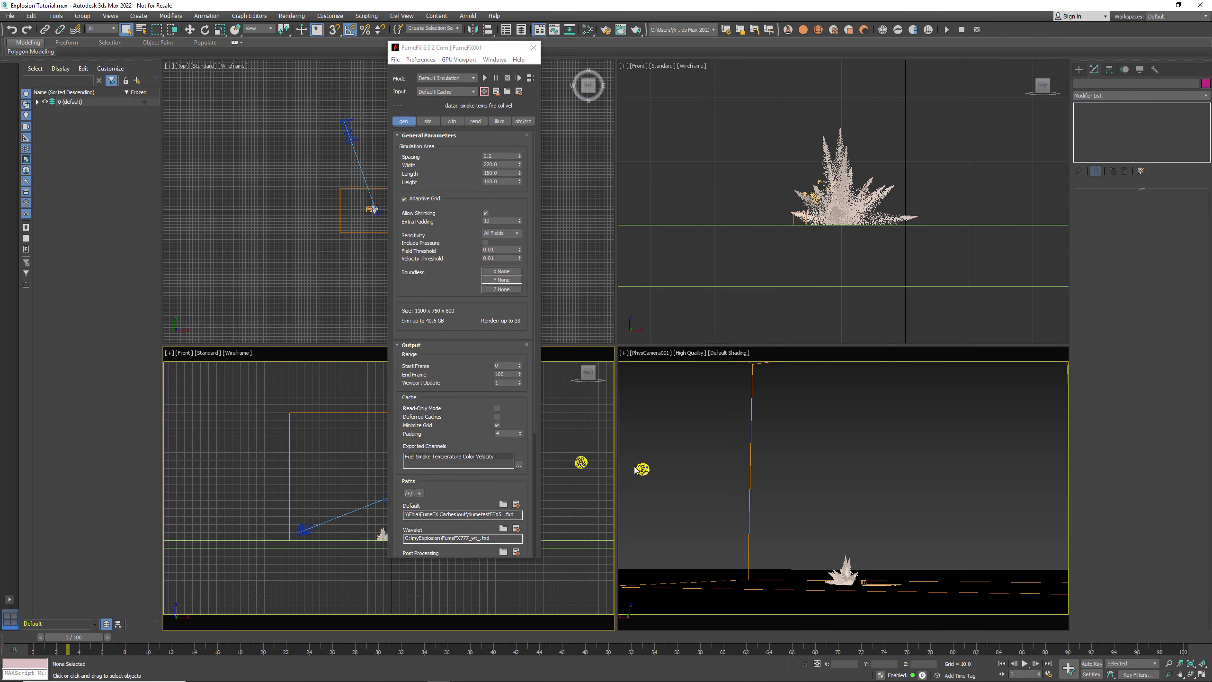
left_click(750, 430)
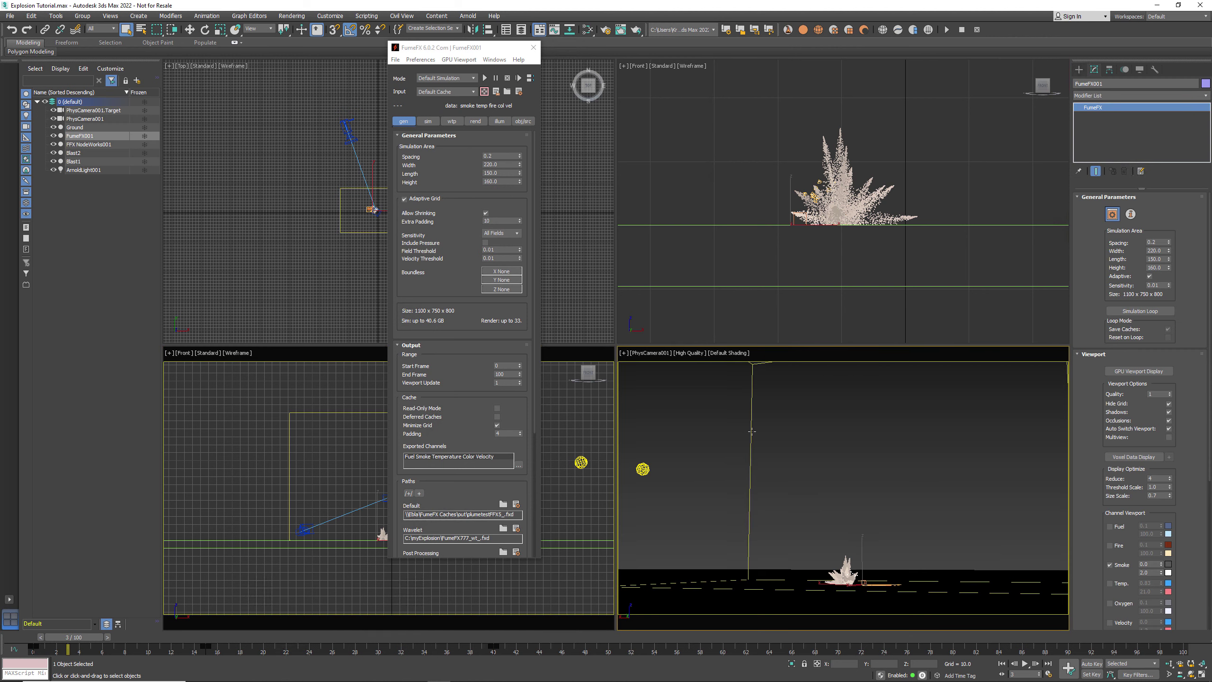
scroll(1099, 364, "down", 4)
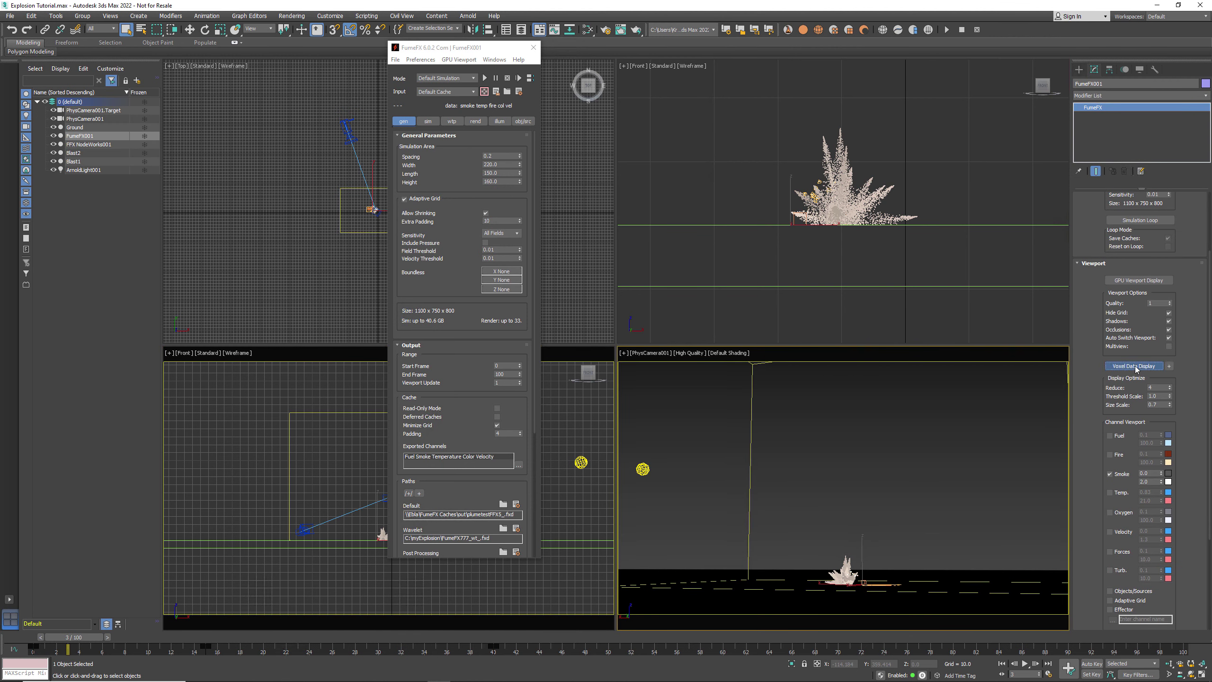
left_click(1134, 367)
left_click_drag(1094, 449, 1100, 303)
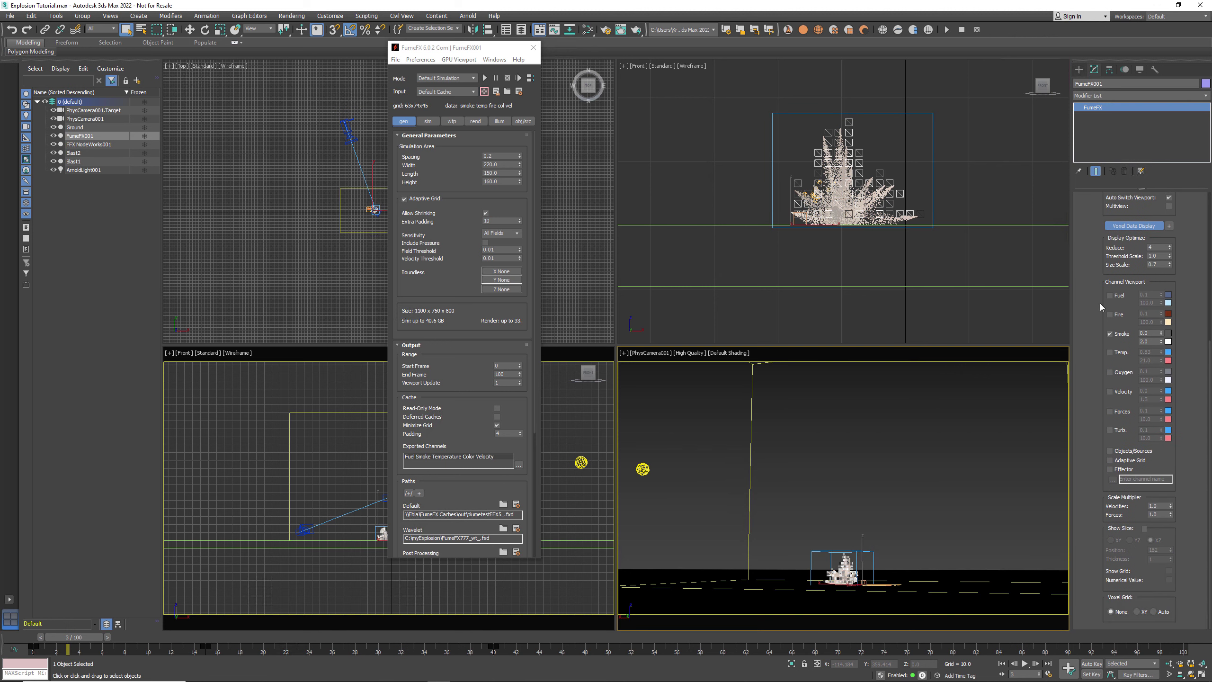
Step: Show the voxel data as an XZ slice and shift the slice position through the explosion
left_click(1144, 528)
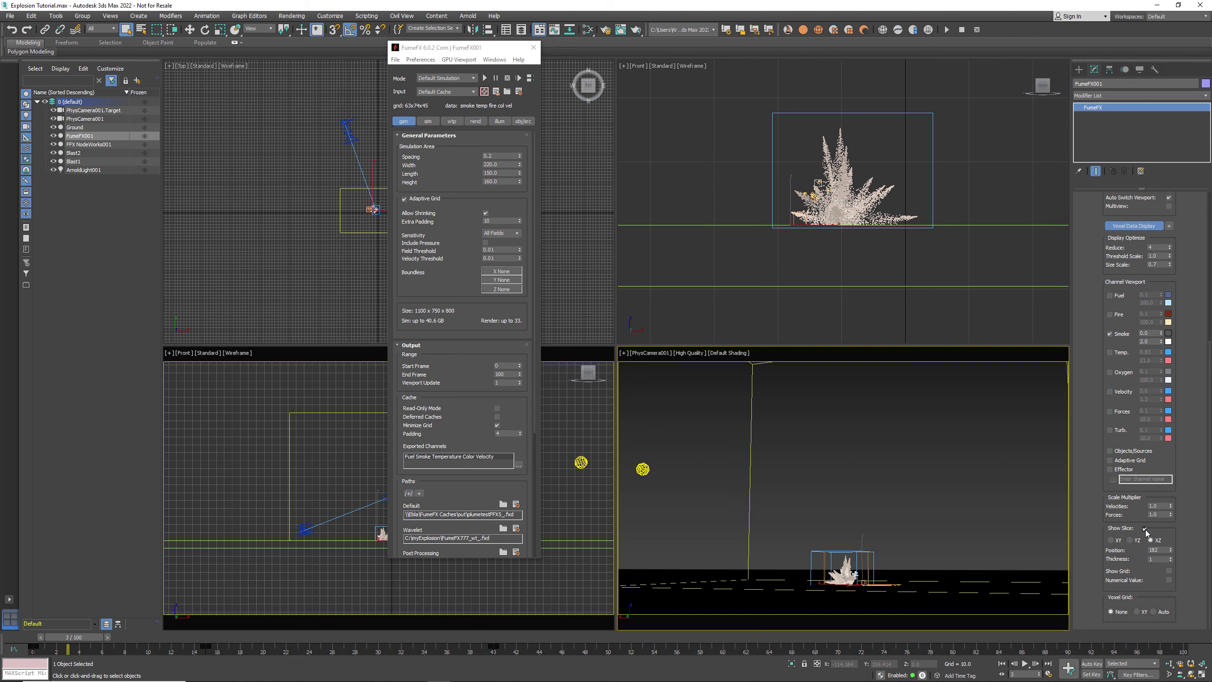
scroll(376, 195, "up", 6)
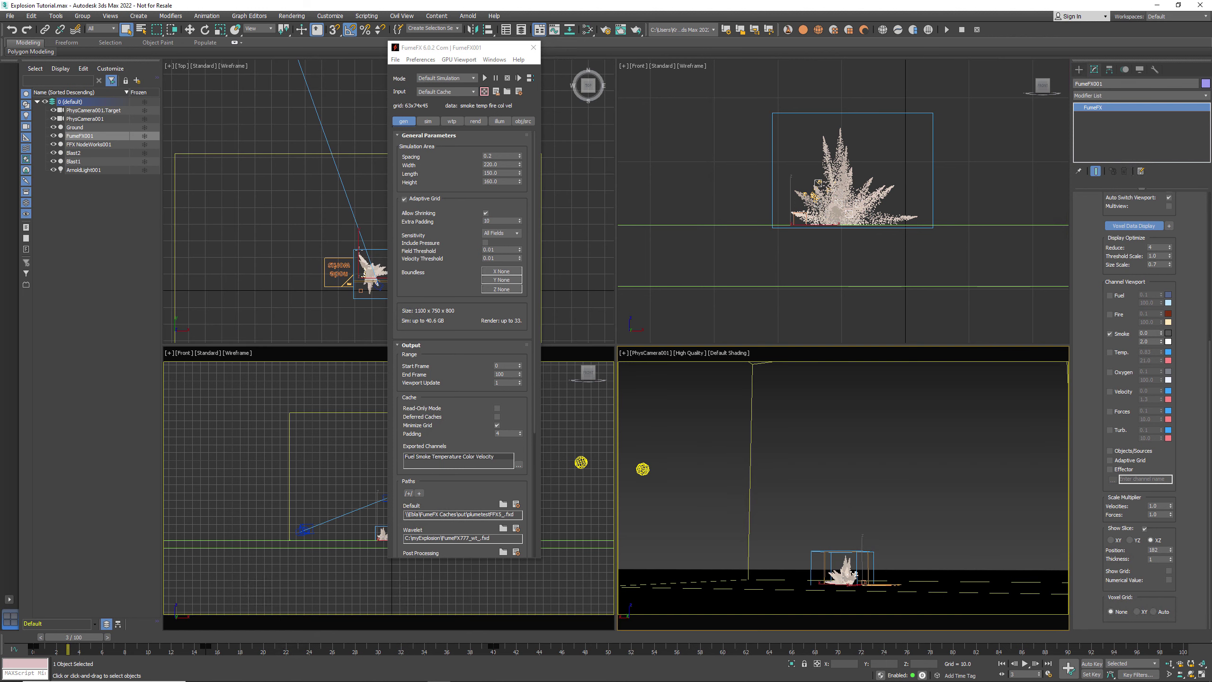
middle_click_drag(373, 284, 305, 247)
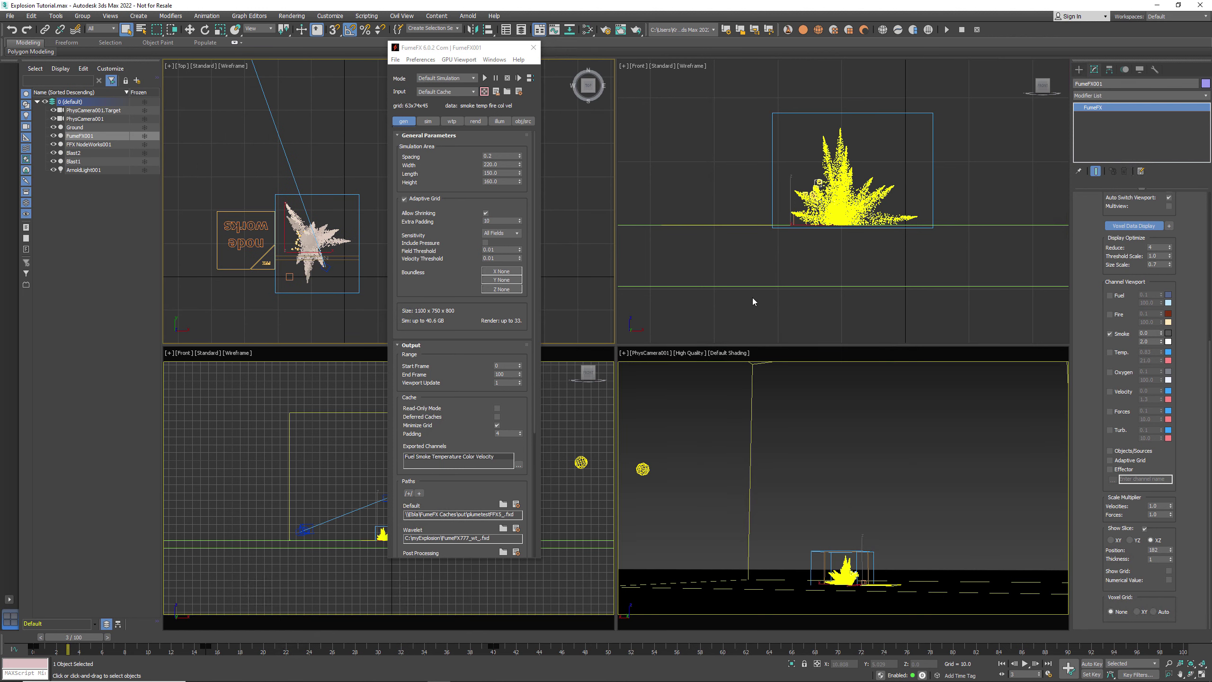
left_click_drag(1169, 553, 1171, 543)
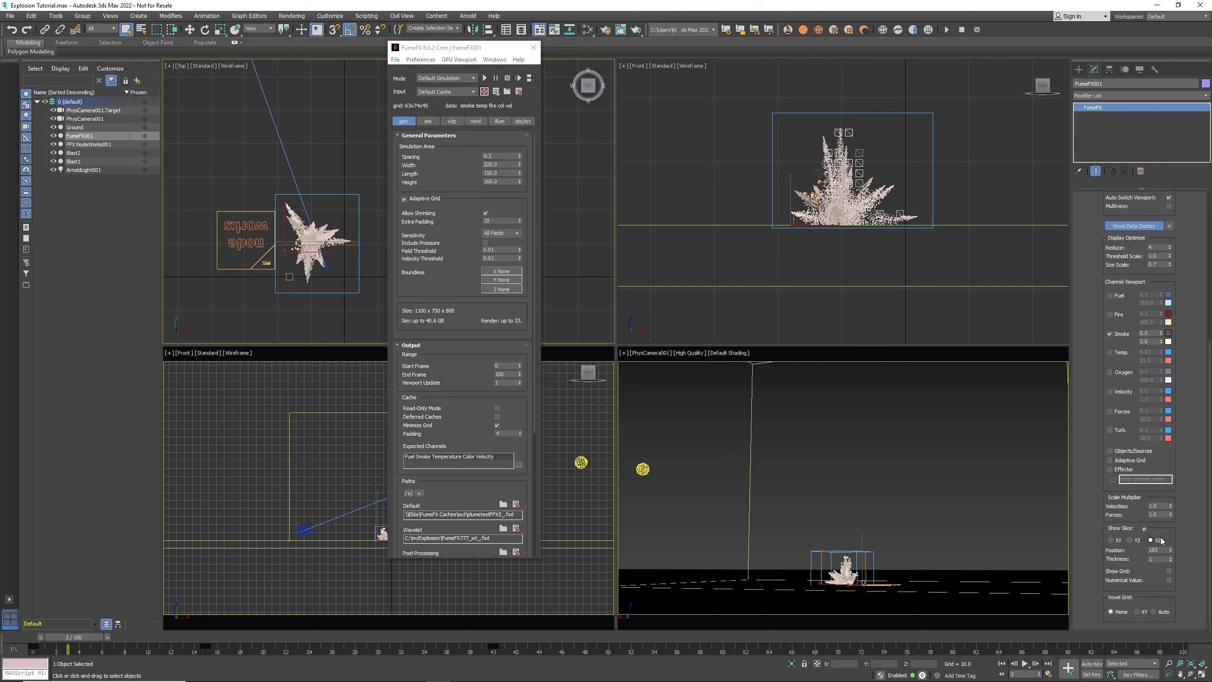
Step: Go to frame 8 and hide the FFX NodeWorks001 object so only the smoke voxels are displayed
scroll(1083, 304, "up", 3)
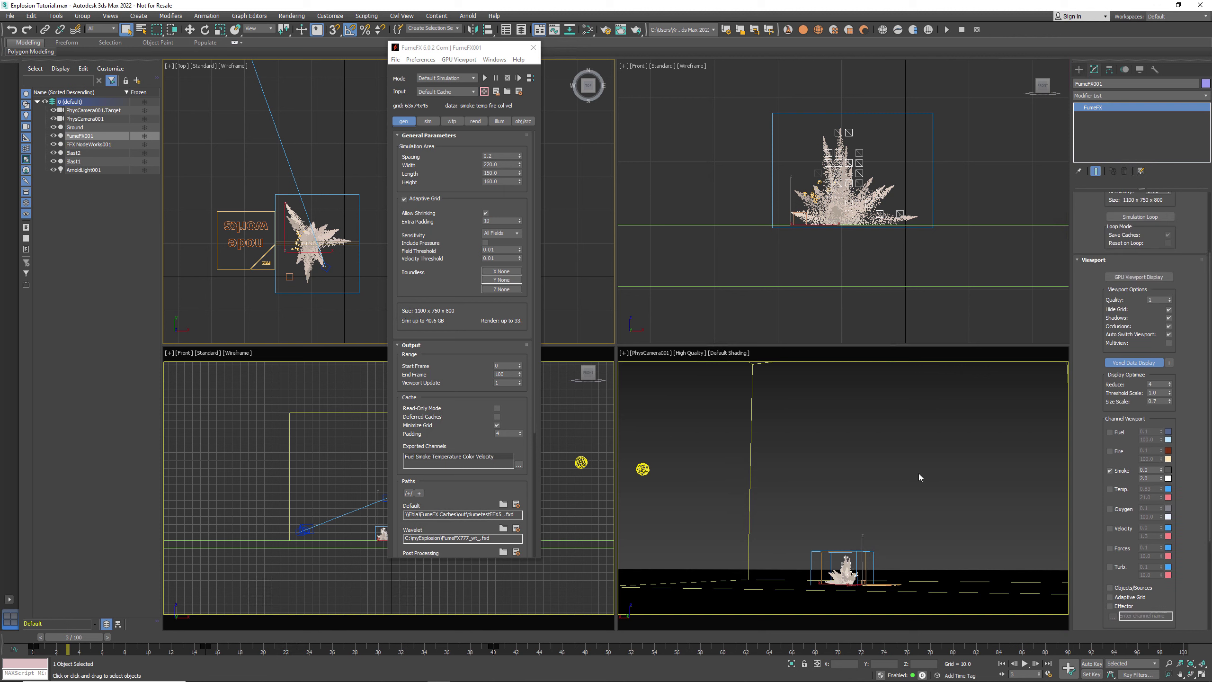
left_click_drag(102, 641, 156, 641)
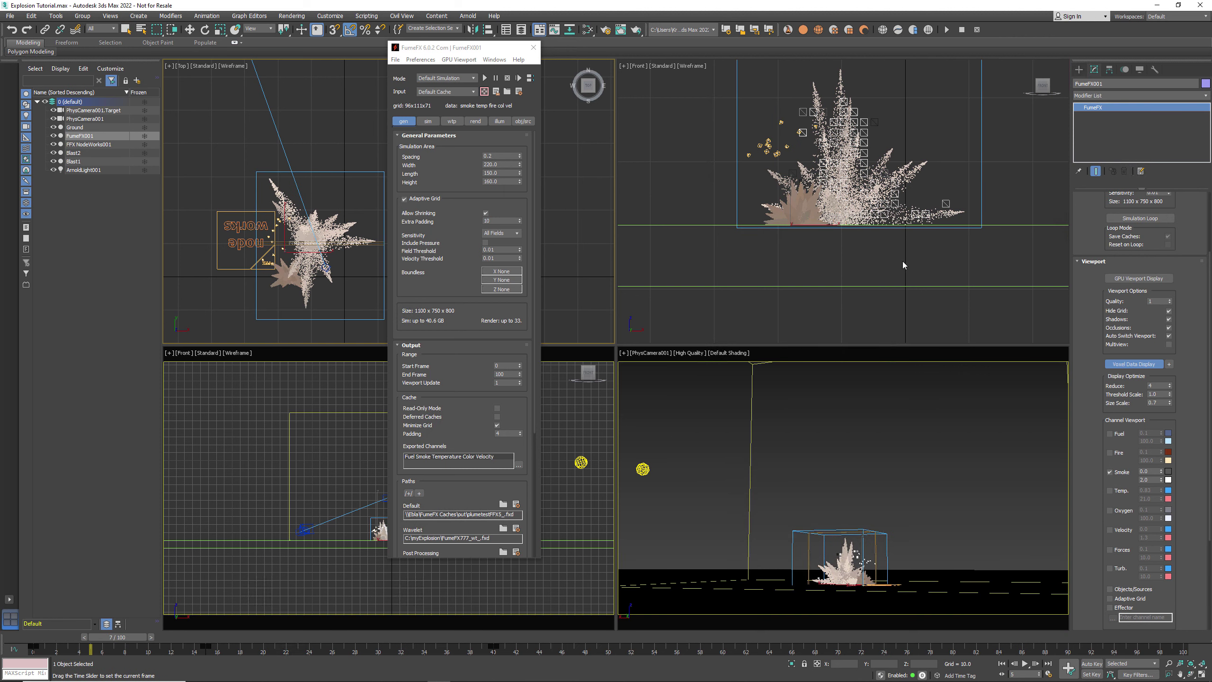
scroll(933, 187, "down", 5)
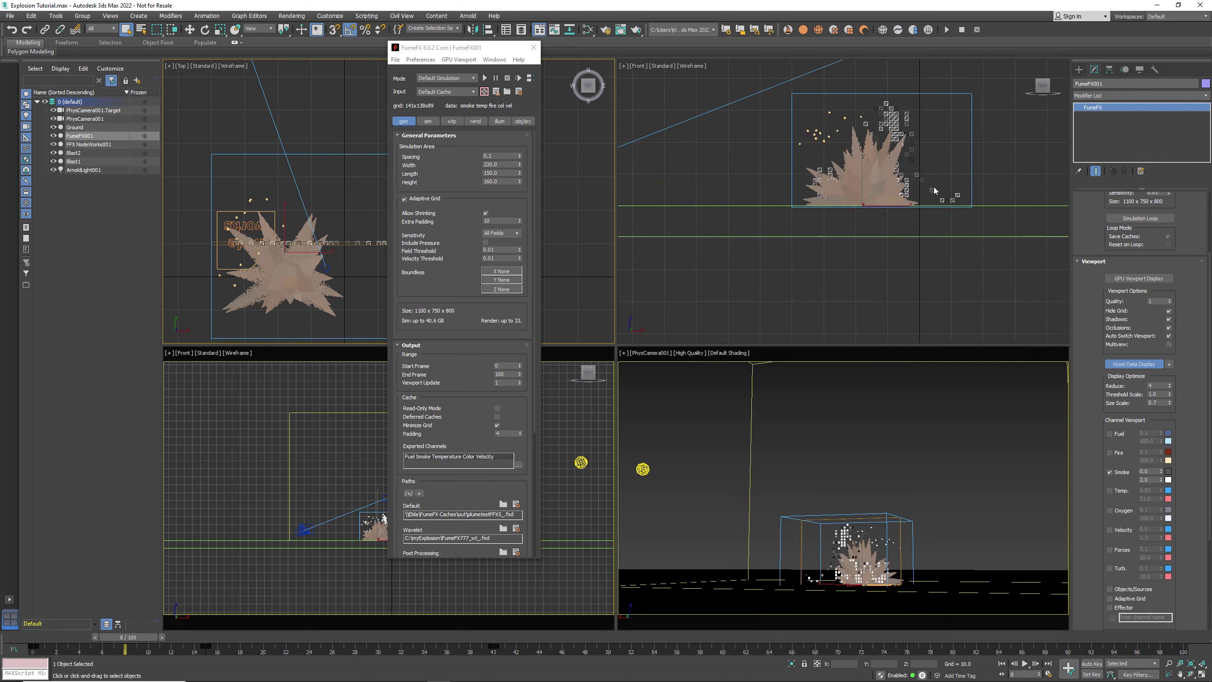
left_click(53, 144)
middle_click_drag(914, 238, 841, 287)
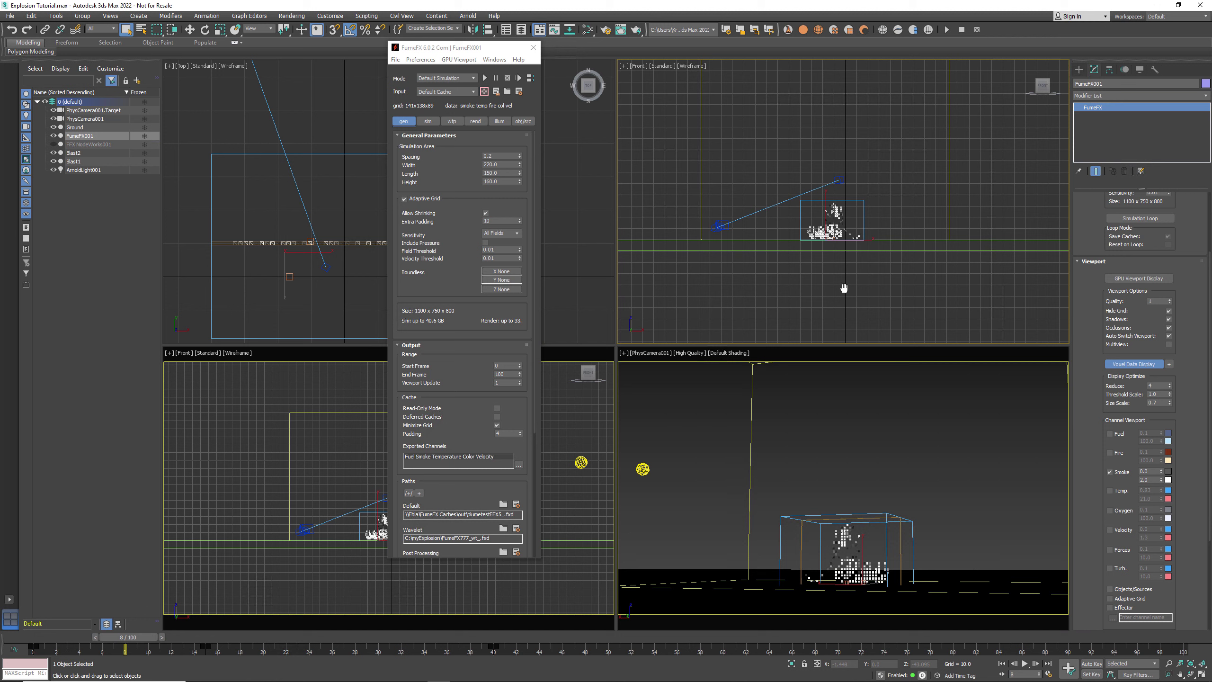
Step: Switch the voxel display from the smoke channel to temperature and set its upper display value to 250
left_click(1109, 471)
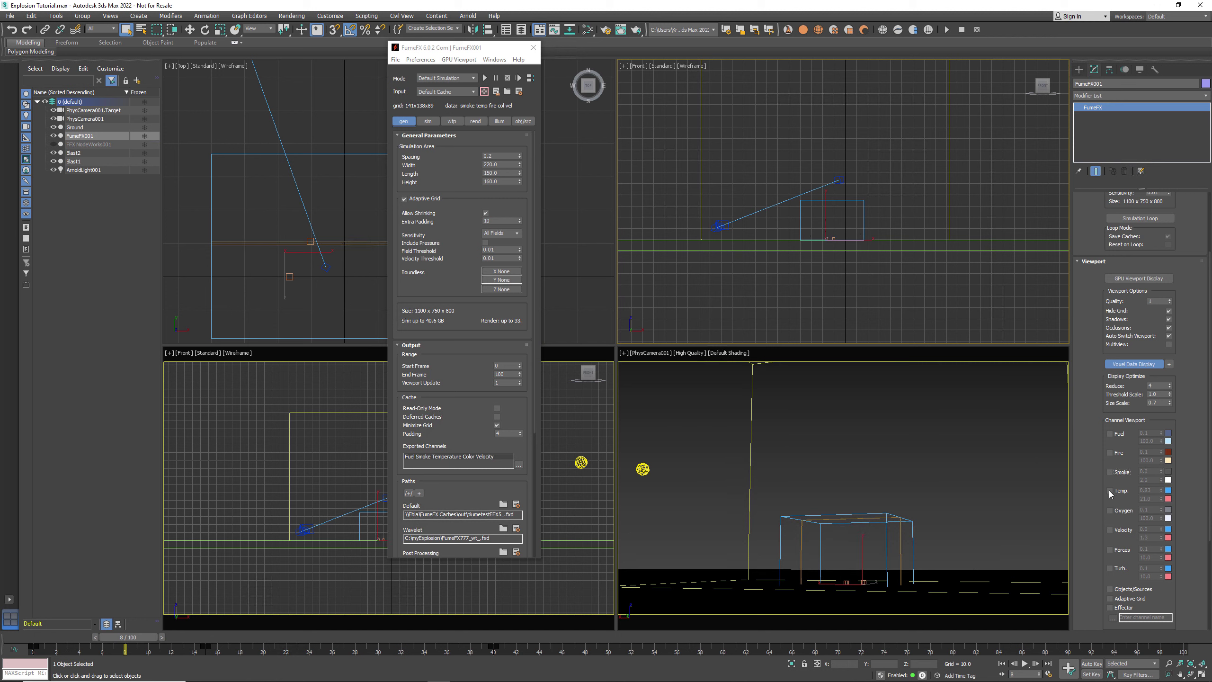
left_click_drag(1155, 498, 1135, 498)
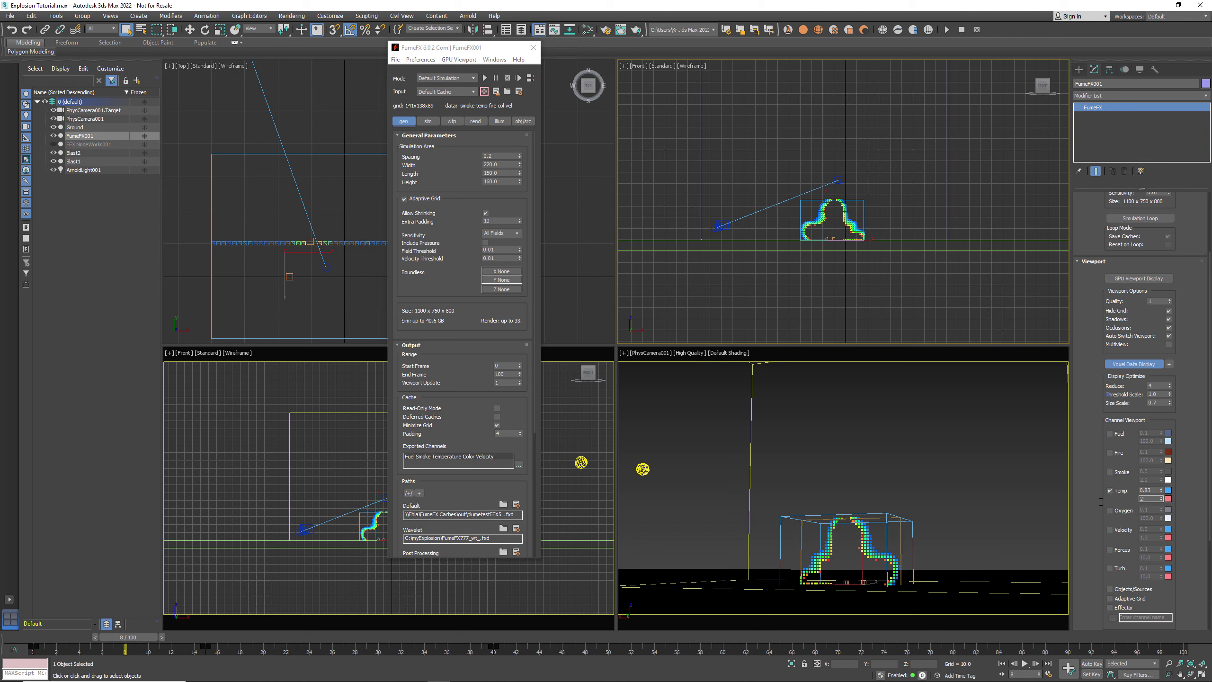
type("250")
key("Return")
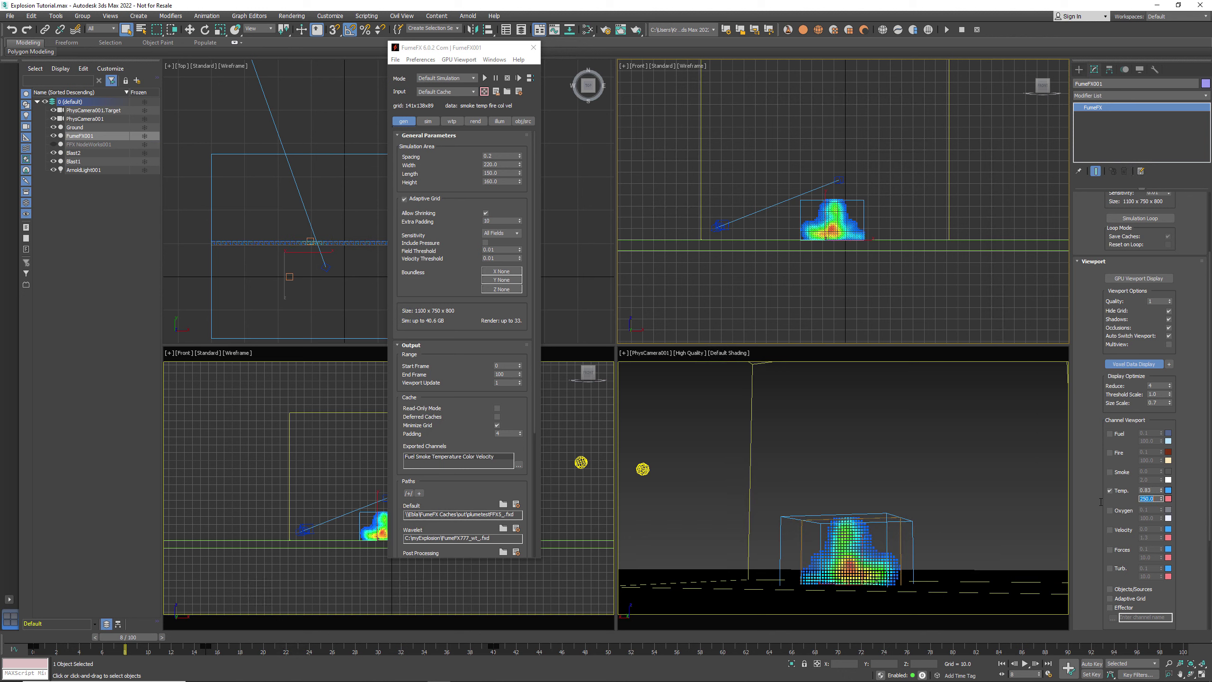
Step: Scrub the temperature slice of the explosion forward from frame 8 to frame 32
middle_click_drag(911, 209, 886, 254)
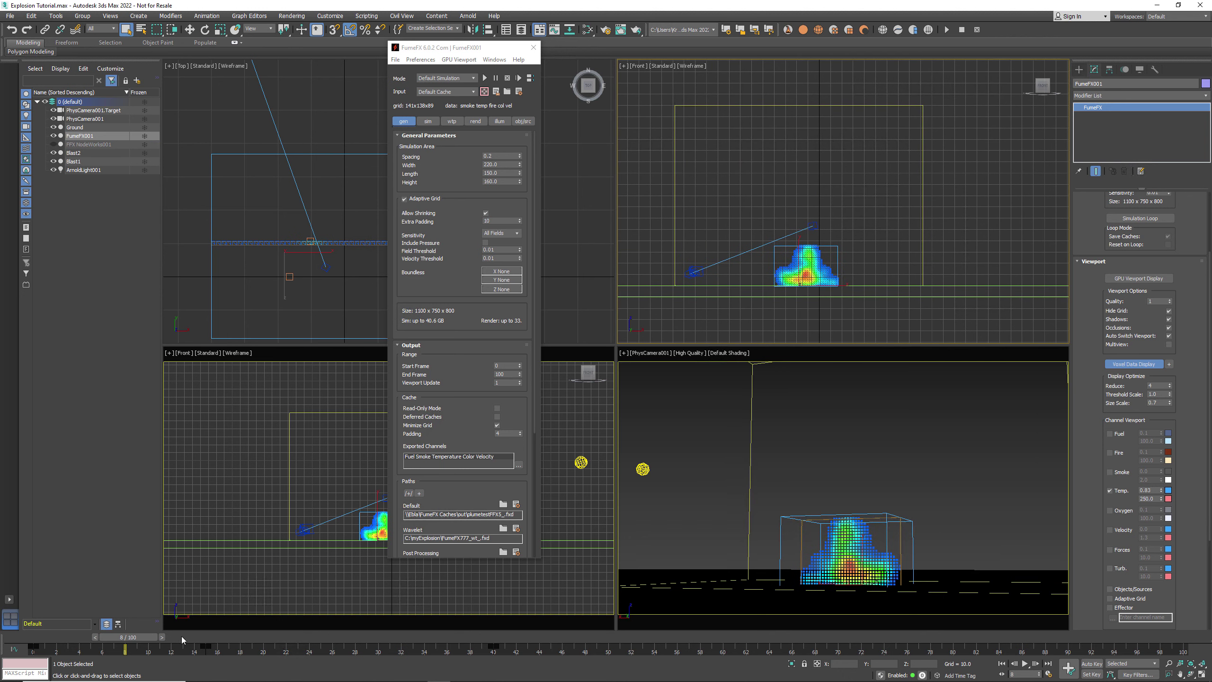
left_click_drag(138, 634, 336, 638)
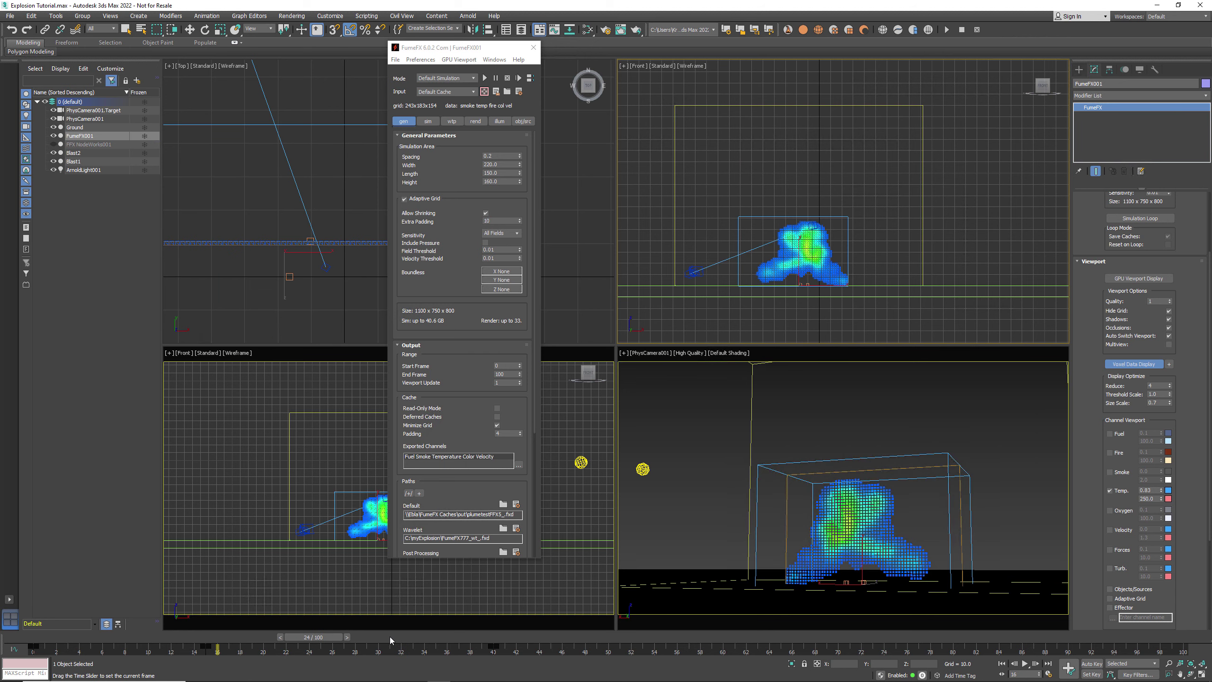
left_click_drag(414, 636, 400, 636)
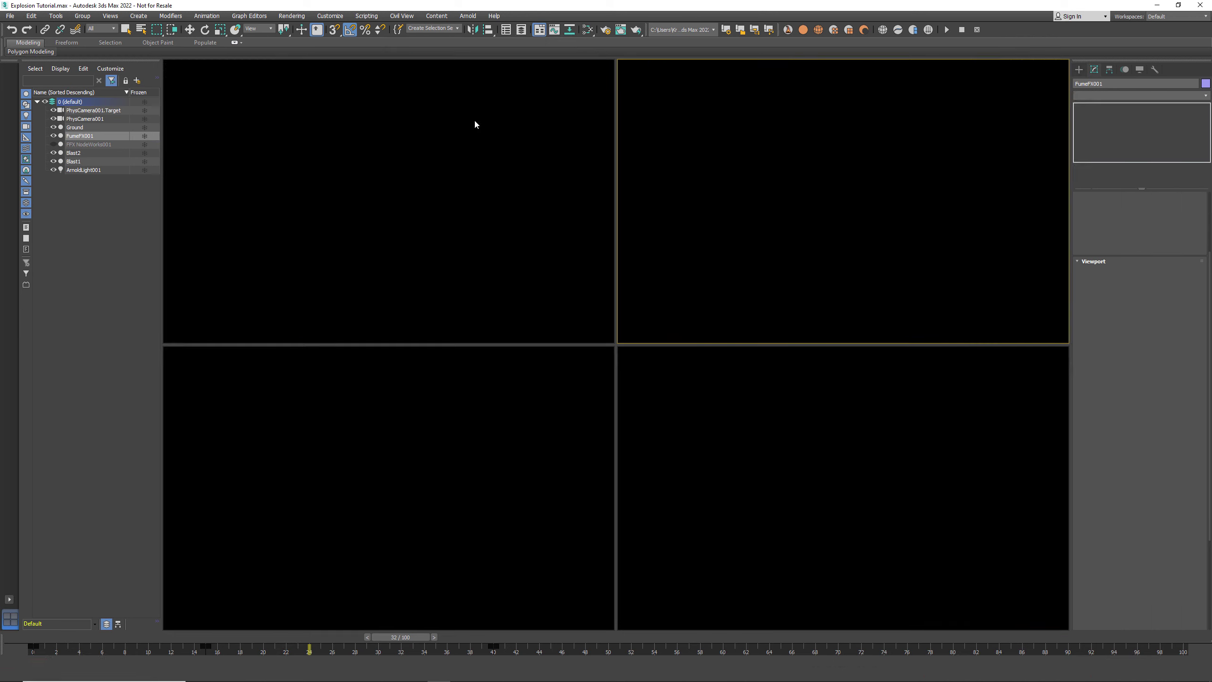
Step: Turn off Emission Preprocess in the FumeFX rendering parameters and go to frame 27
left_click(476, 121)
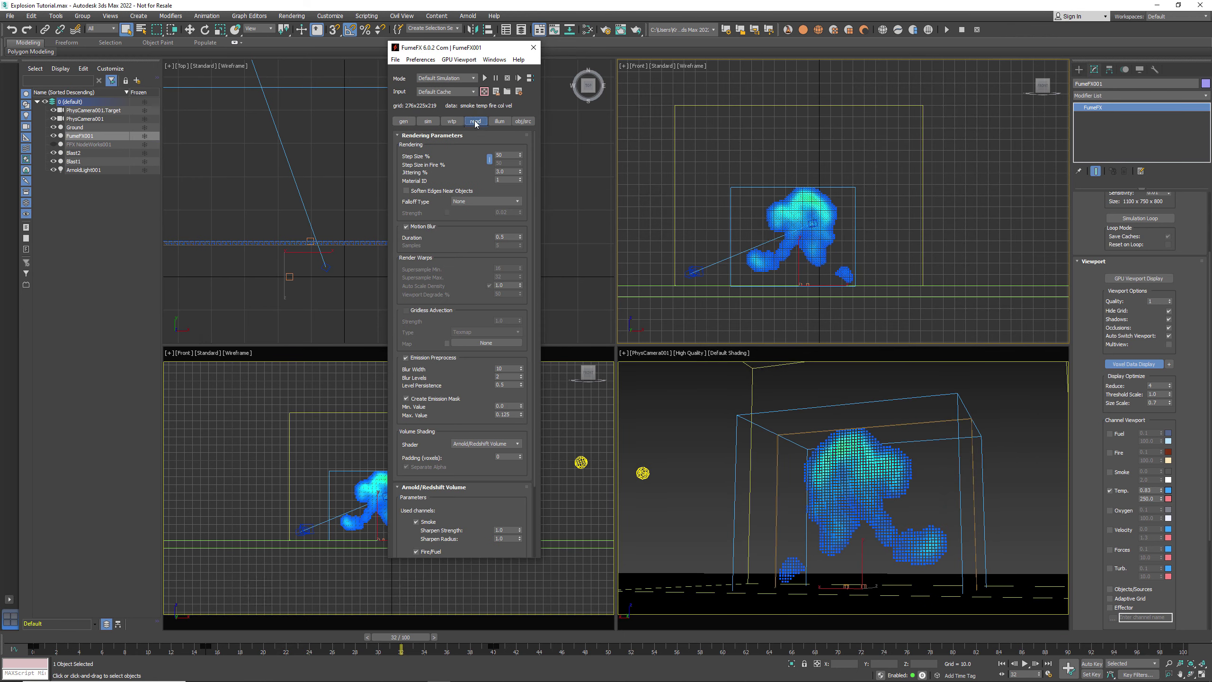
left_click(406, 358)
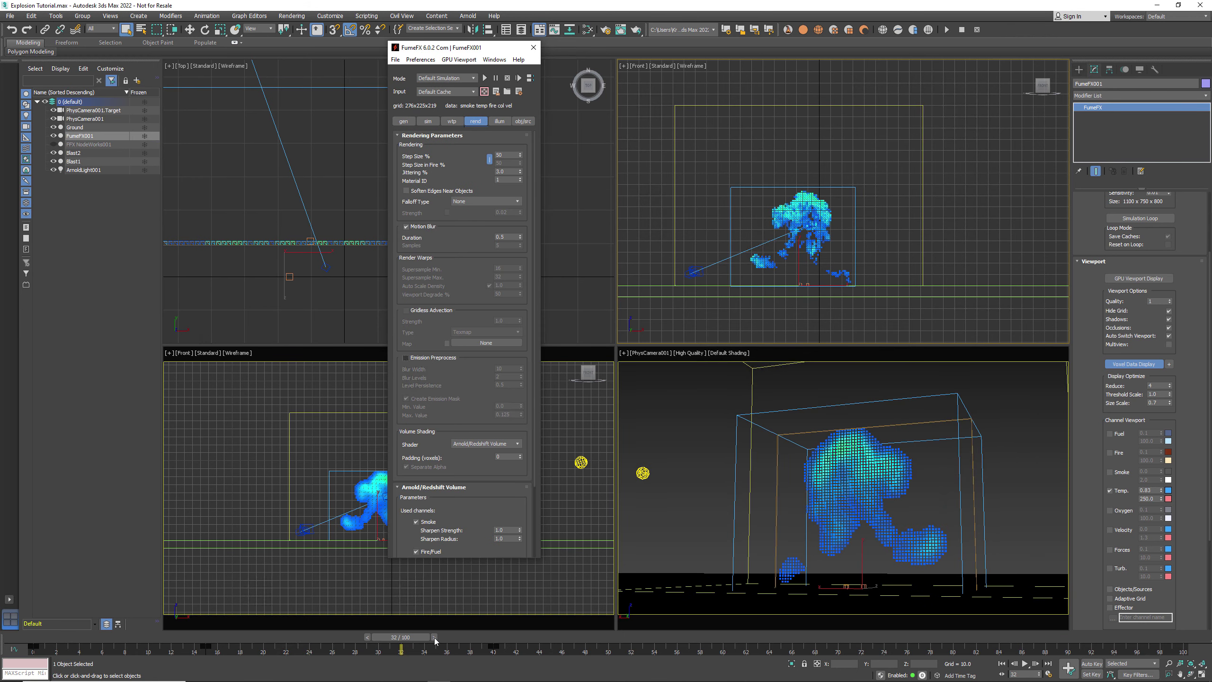
left_click(343, 638)
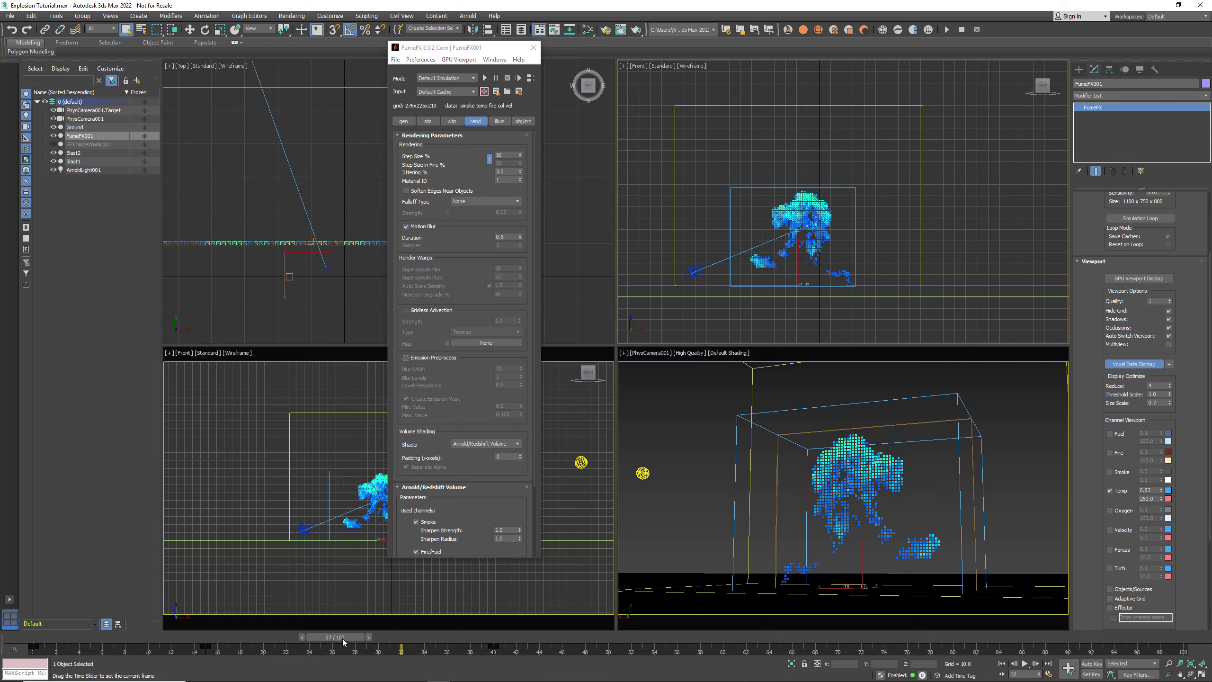
Step: Set the upper temperature display value to 200 and scrub the cached explosion to frame 60
double_click(1146, 498)
type("200")
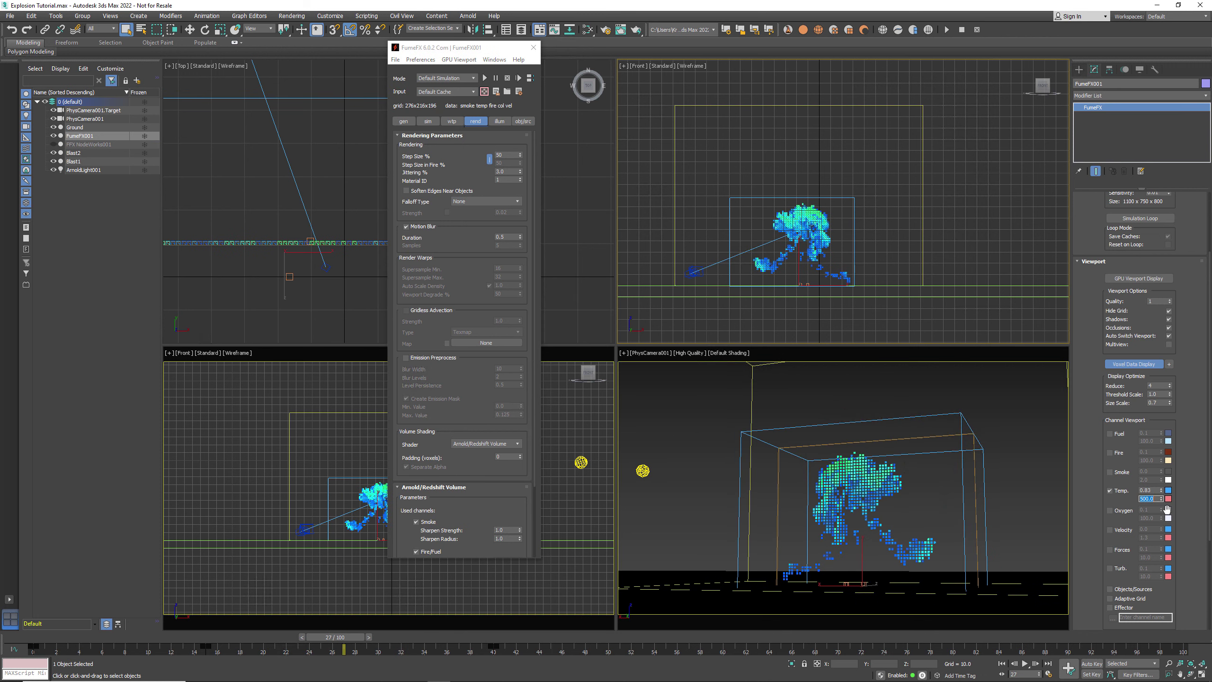
key("Return")
left_click_drag(393, 637, 724, 636)
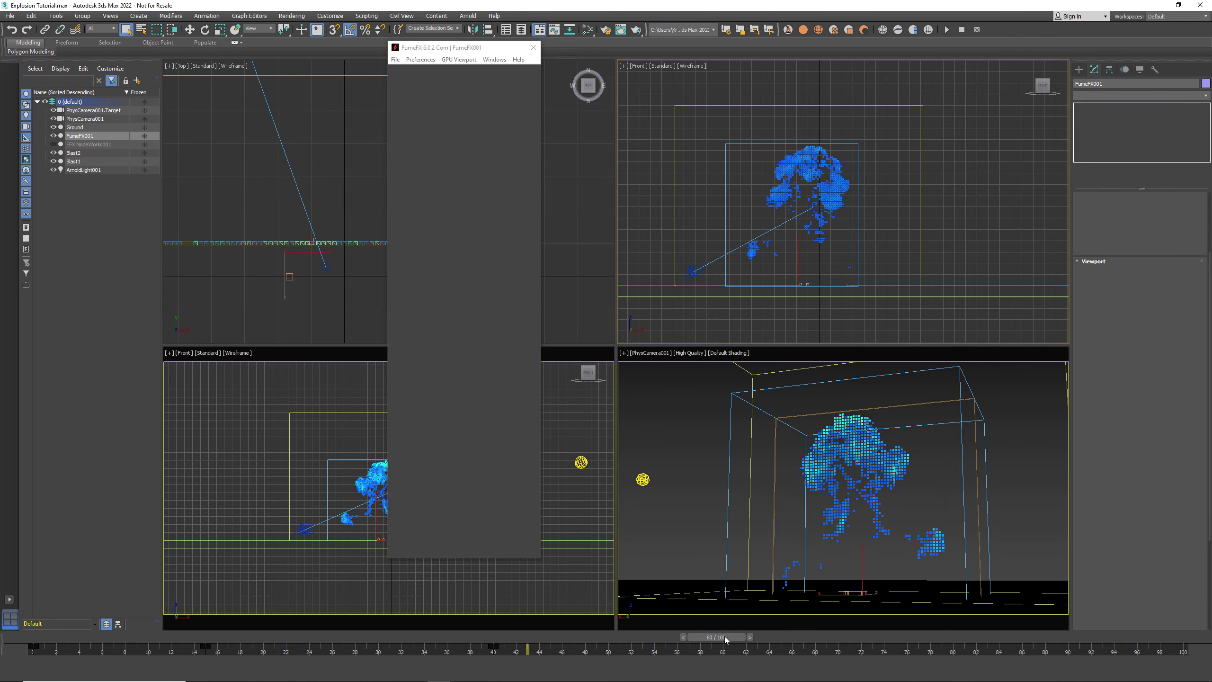
Step: Return to the start, display the velocity channel instead of temperature, and go to frame 4
key("Home")
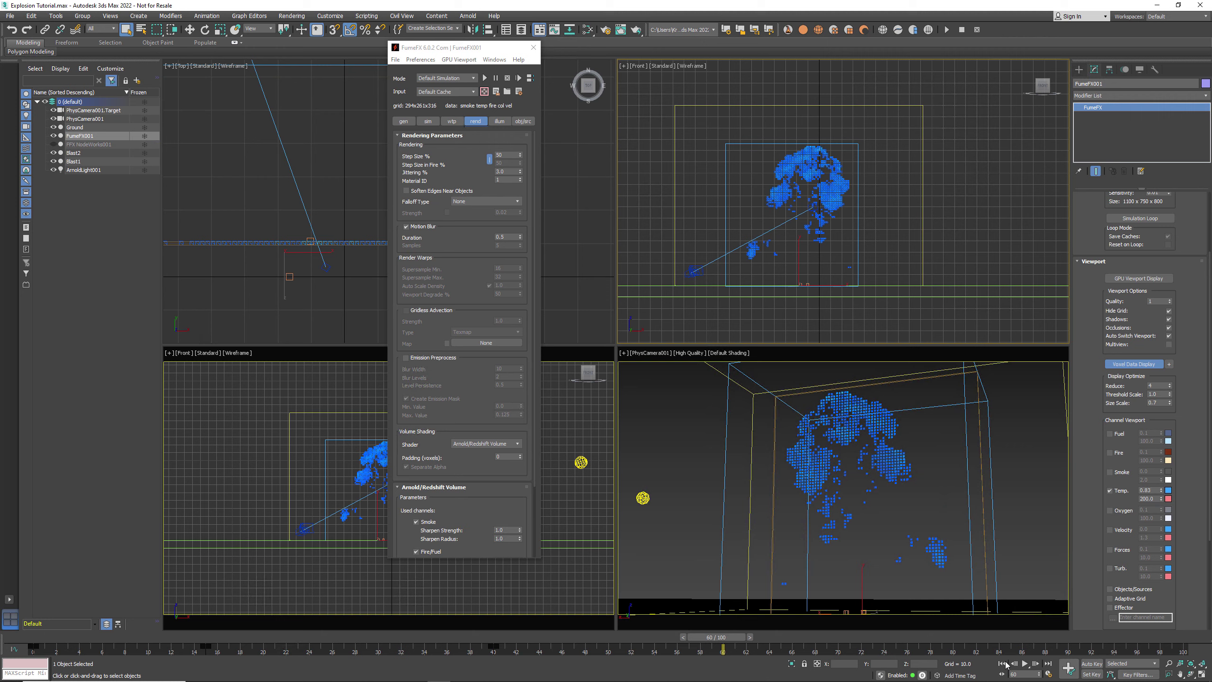
left_click(1109, 490)
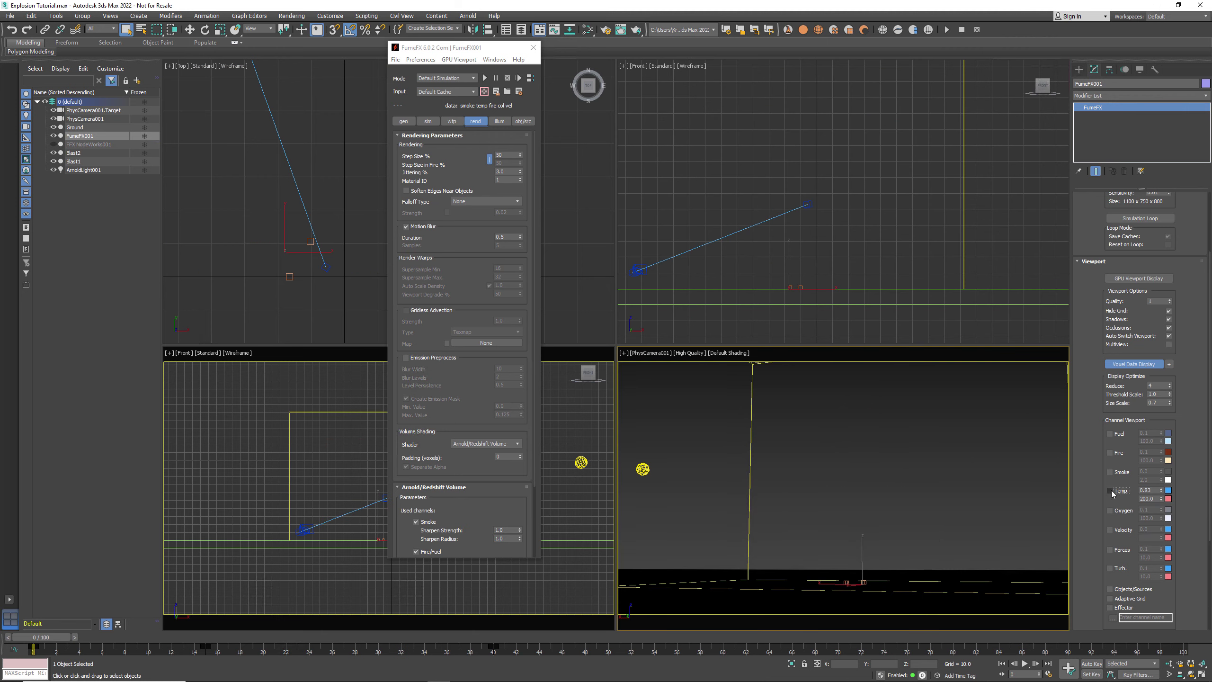
left_click(1110, 529)
left_click_drag(63, 641, 108, 642)
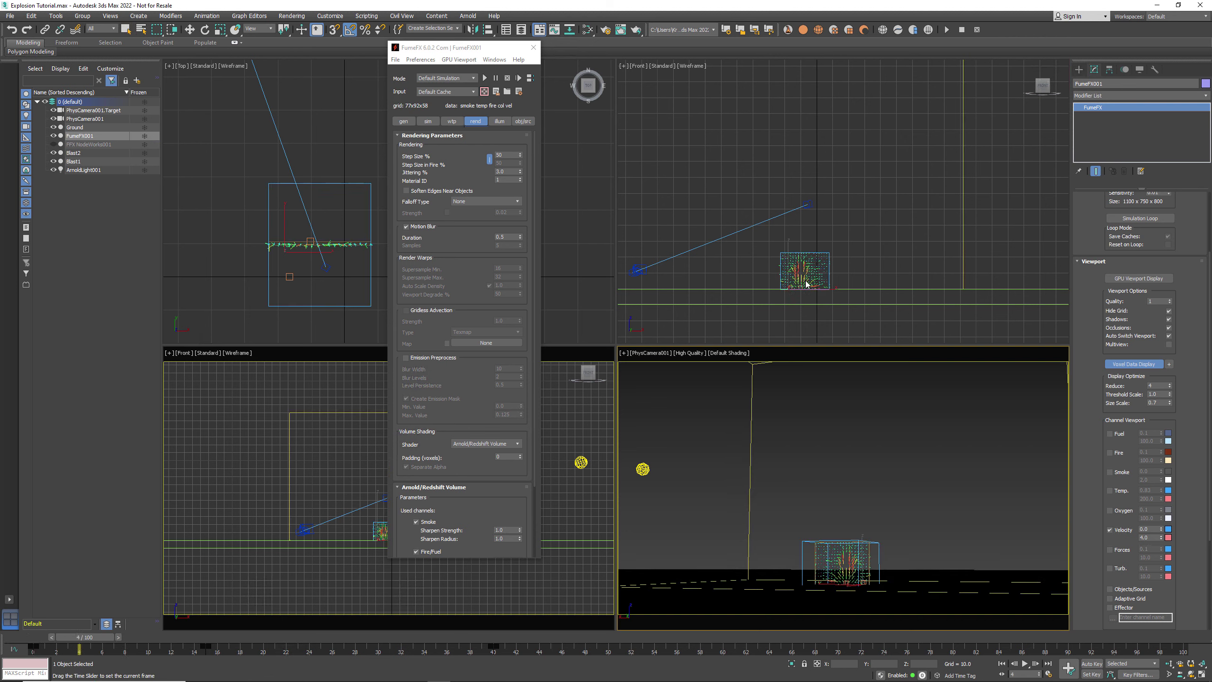
Step: Set the voxel display's Reduce value to 1 for a full-density view of the velocity vectors
scroll(799, 275, "up", 10)
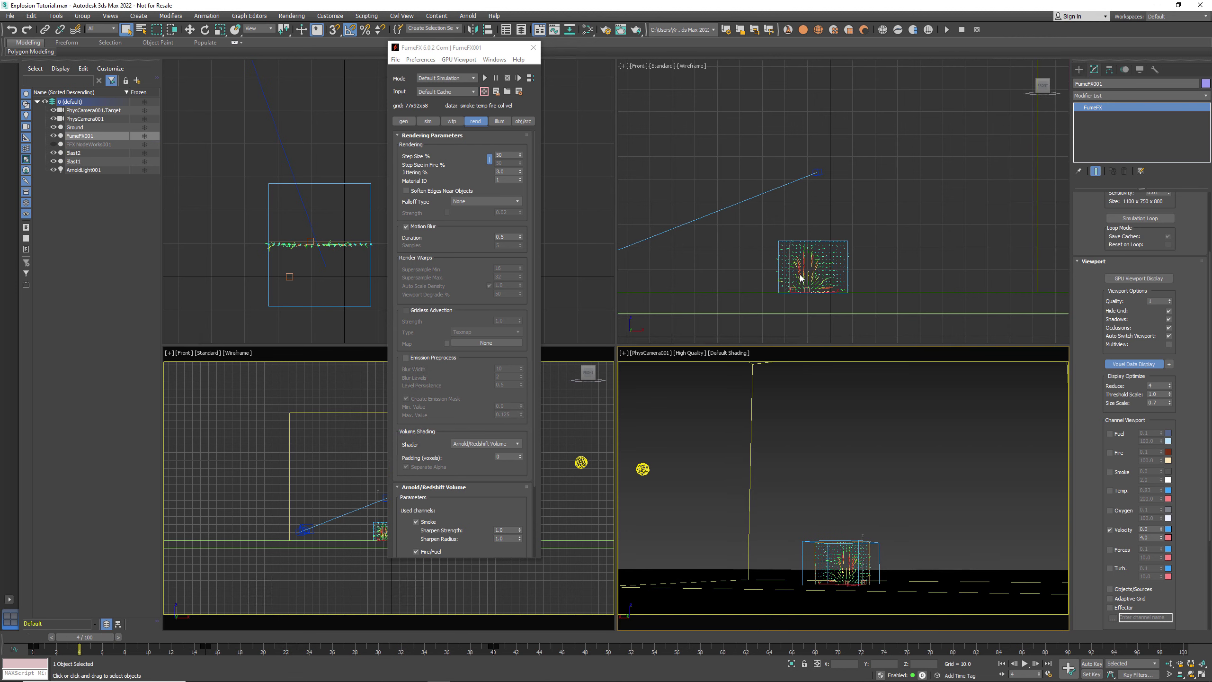
left_click(1160, 386)
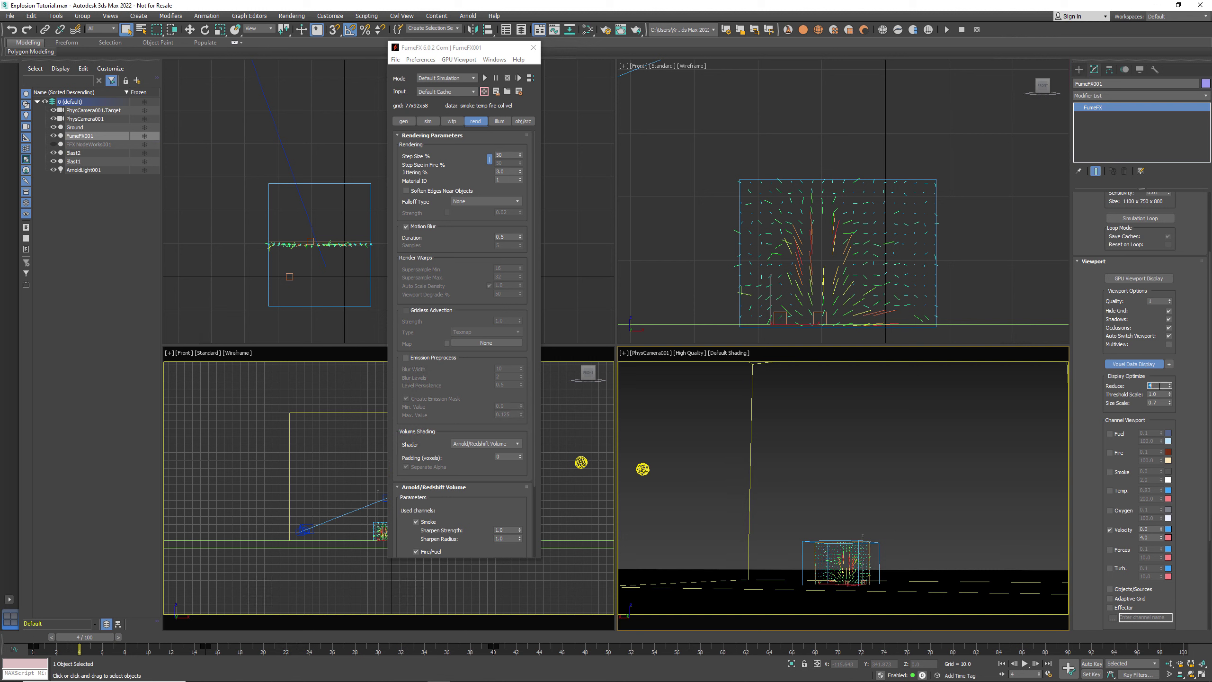
type("1")
key("Return")
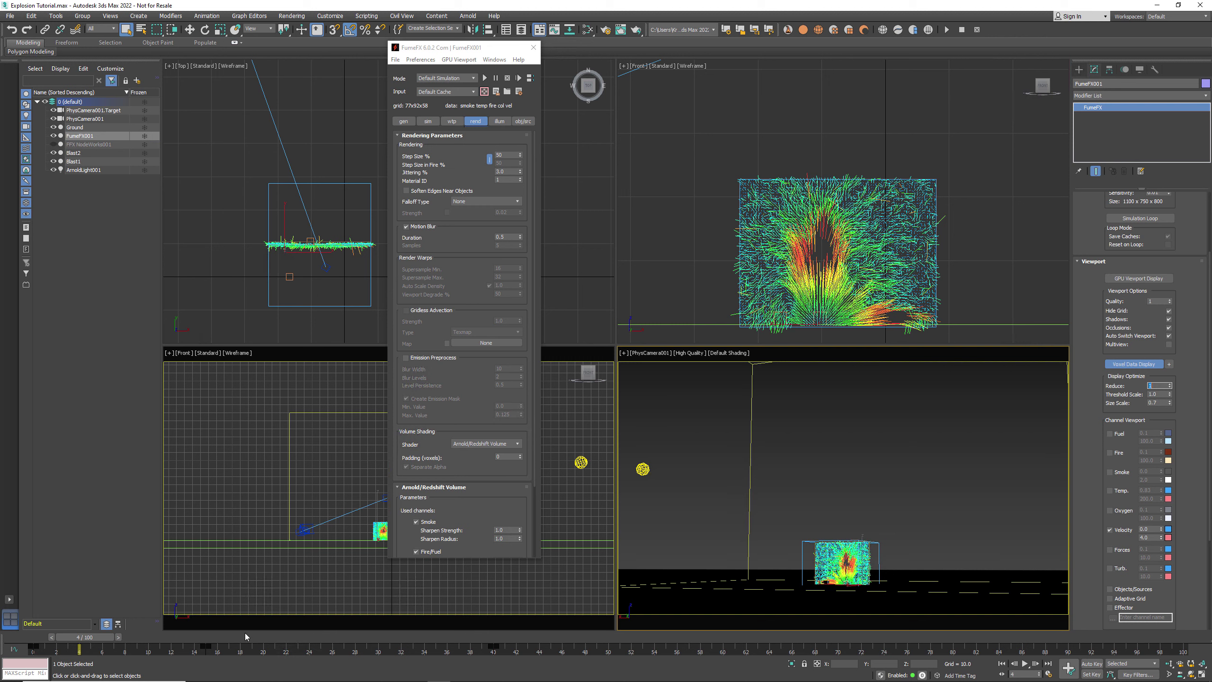
Step: Step through the frames from 4 to 17 and examine how the velocity vectors evolve in the slice
left_click(117, 637)
left_click(128, 635)
left_click(139, 636)
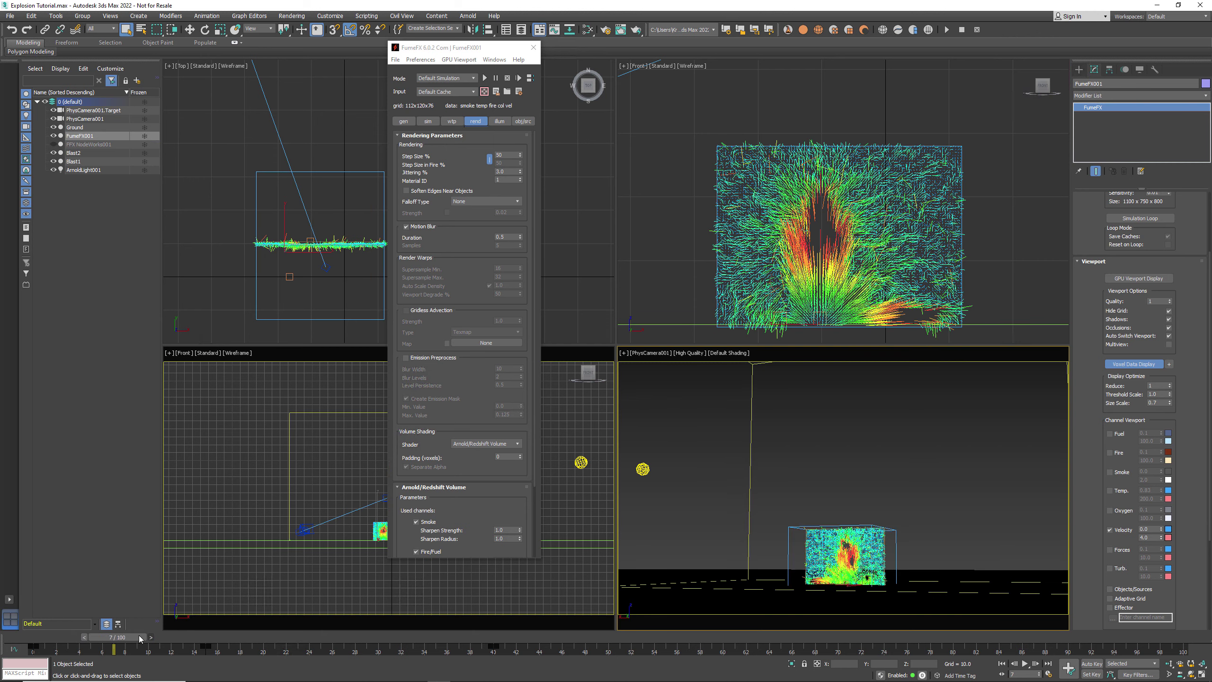
left_click(150, 635)
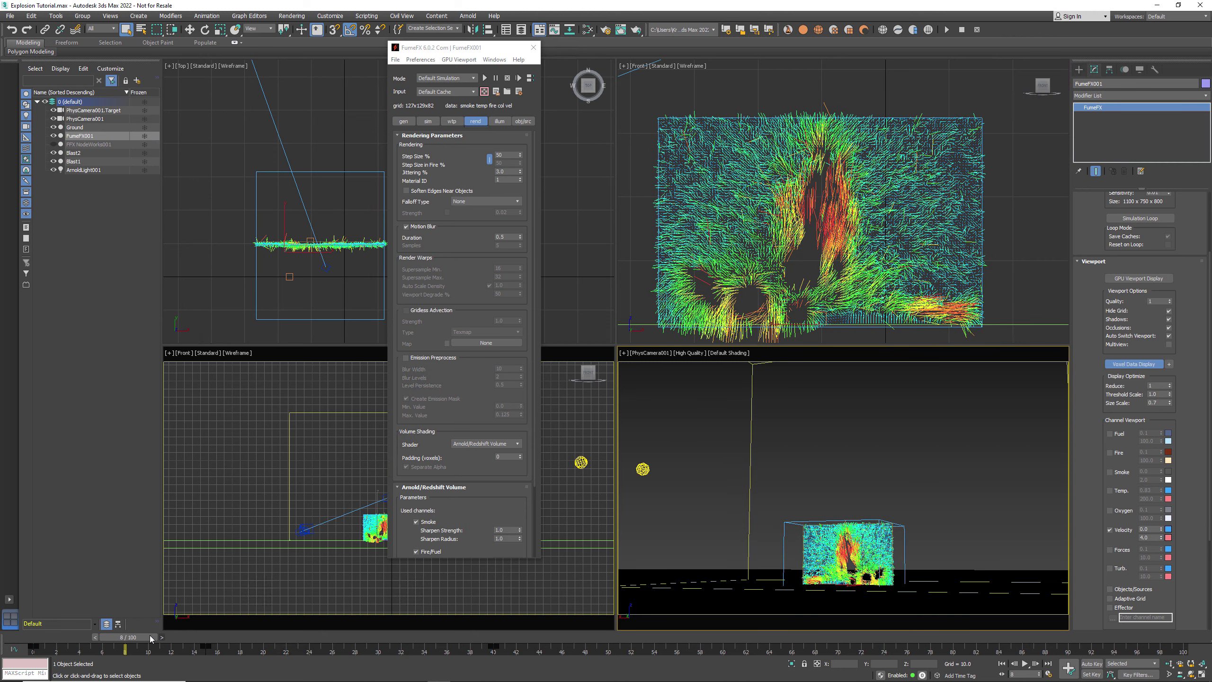
left_click_drag(150, 635, 161, 635)
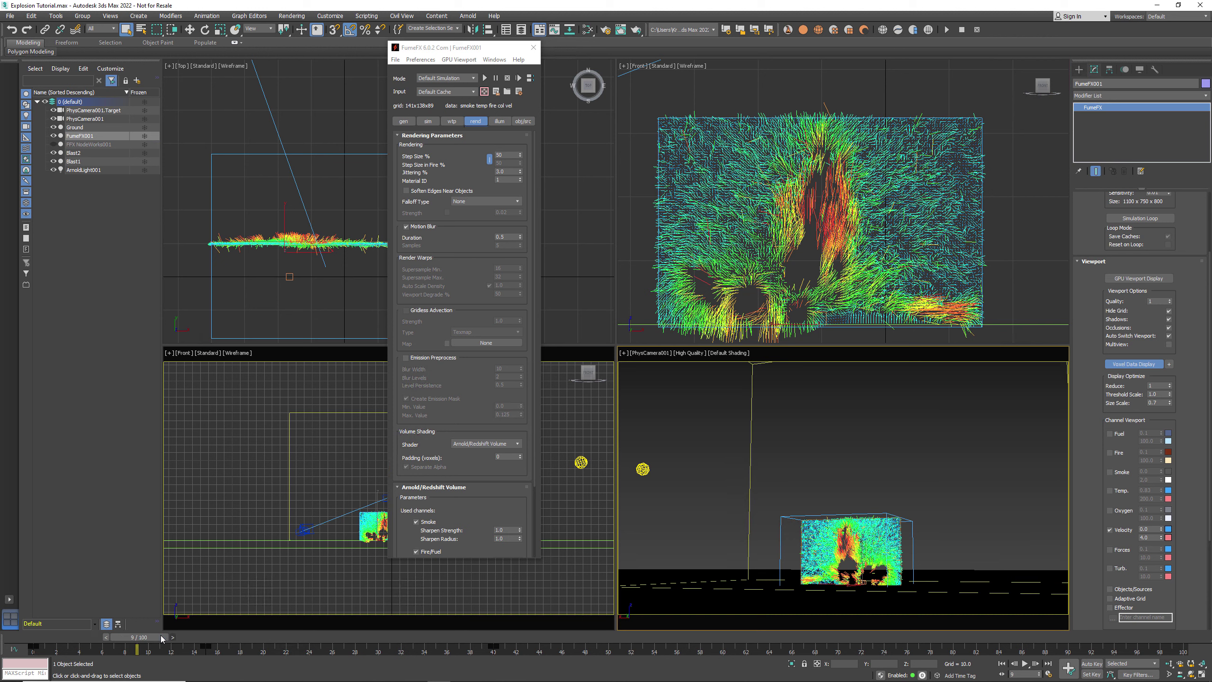
left_click(171, 637)
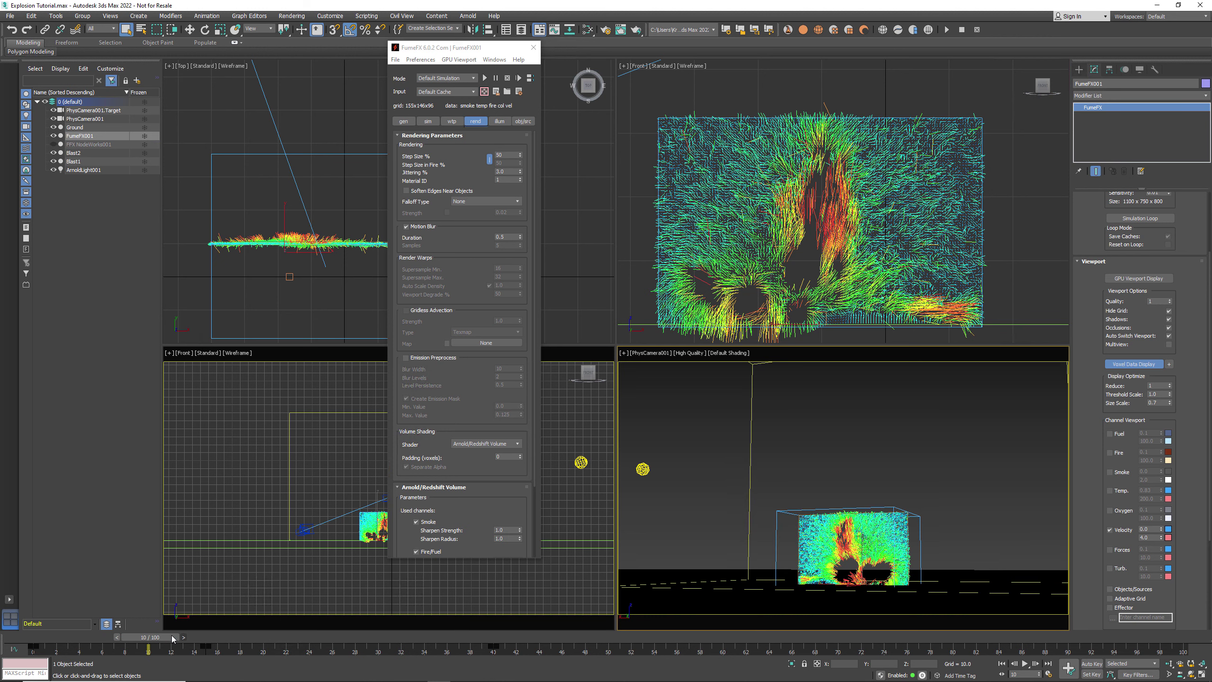
left_click_drag(172, 635, 182, 635)
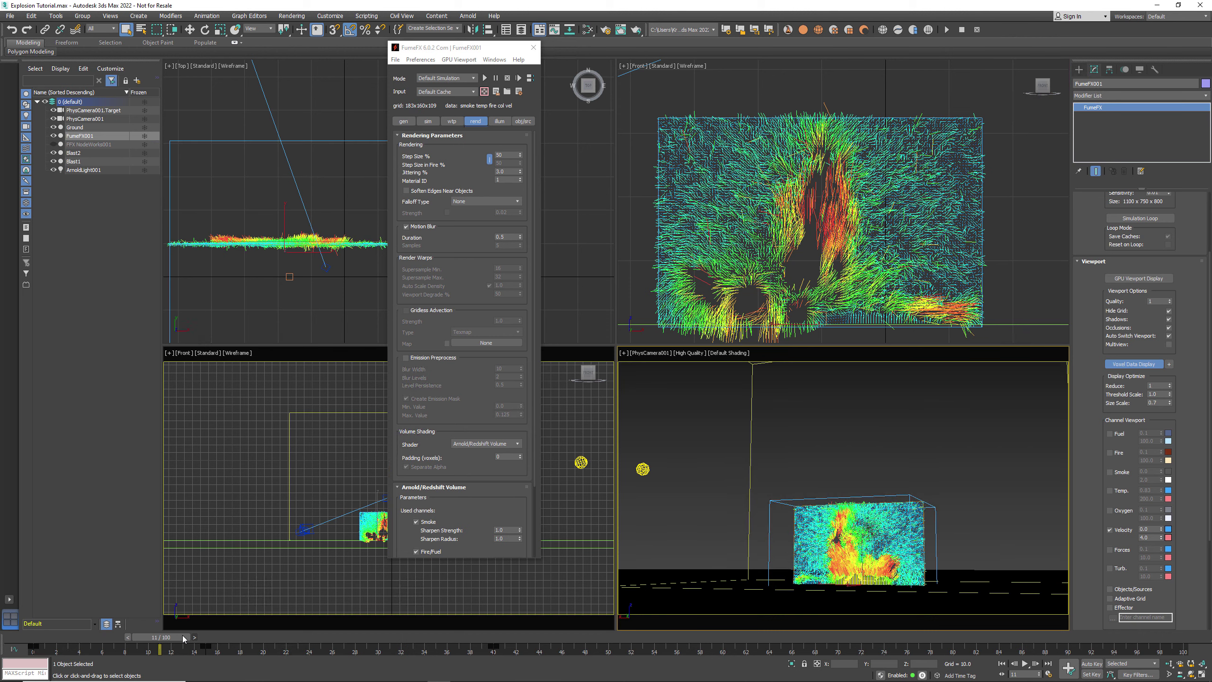
left_click_drag(181, 635, 199, 636)
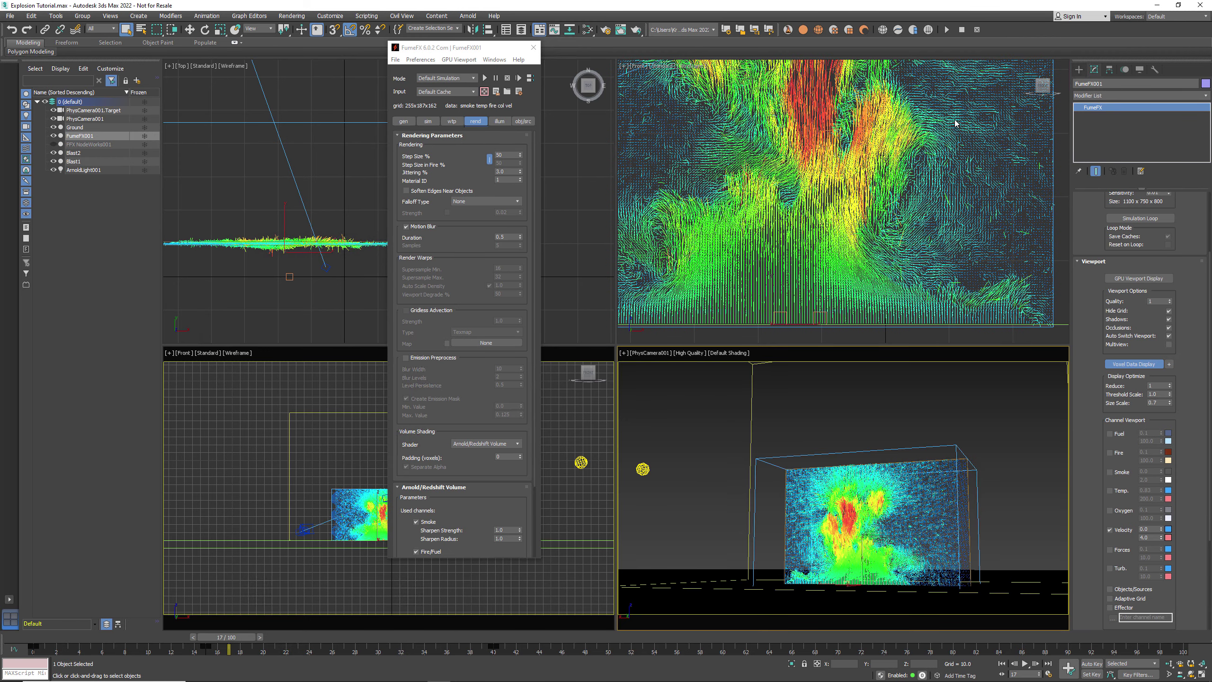
scroll(955, 123, "down", 2)
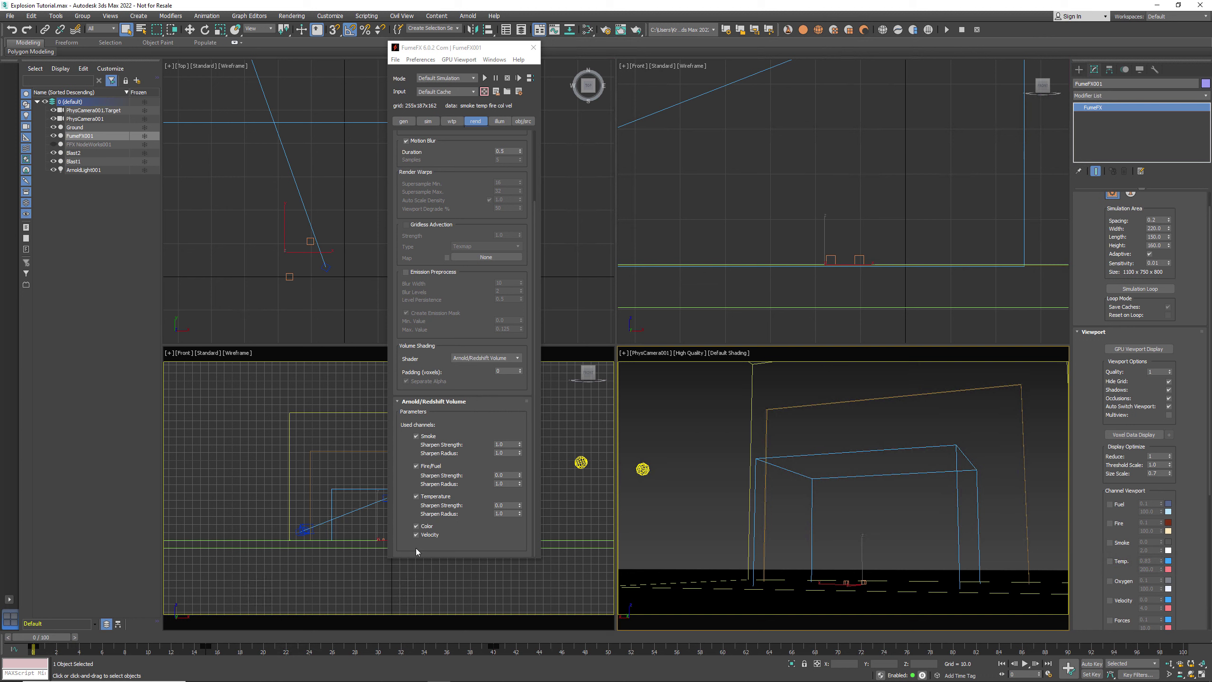
Step: Create a Standard Volume material in the Slate Material Editor and assign it to the selected FumeFX001 grid
left_click(590, 31)
left_click(131, 72)
type("volume")
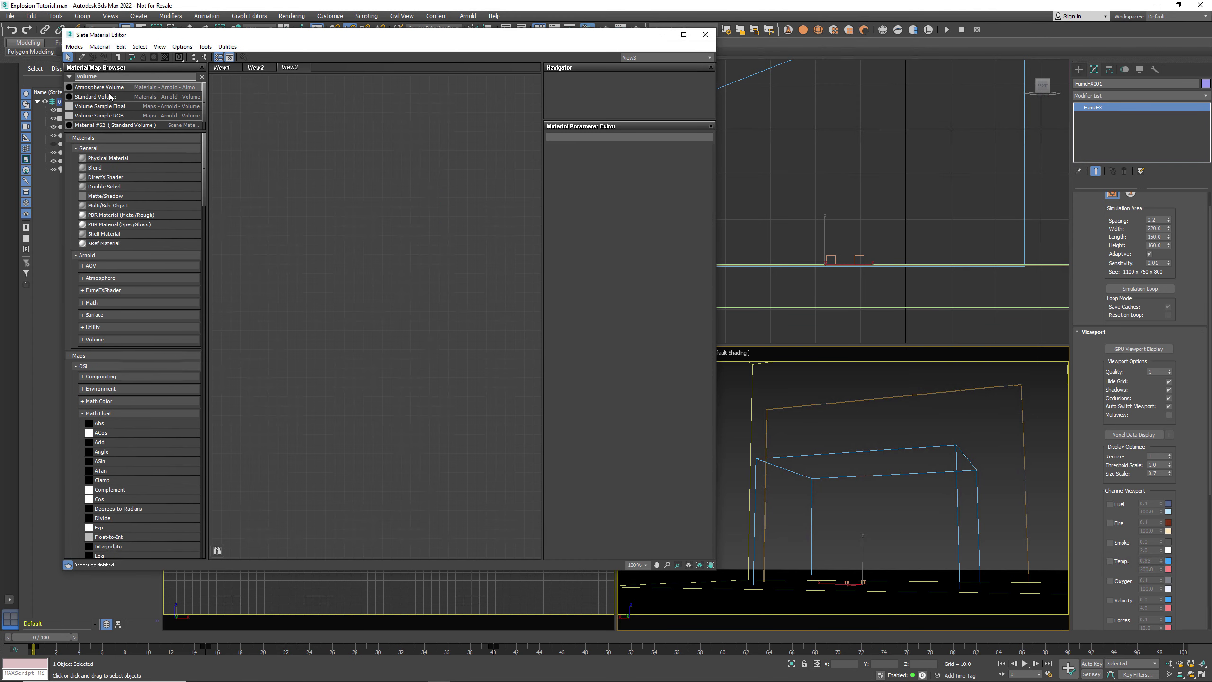
left_click_drag(367, 213, 366, 212)
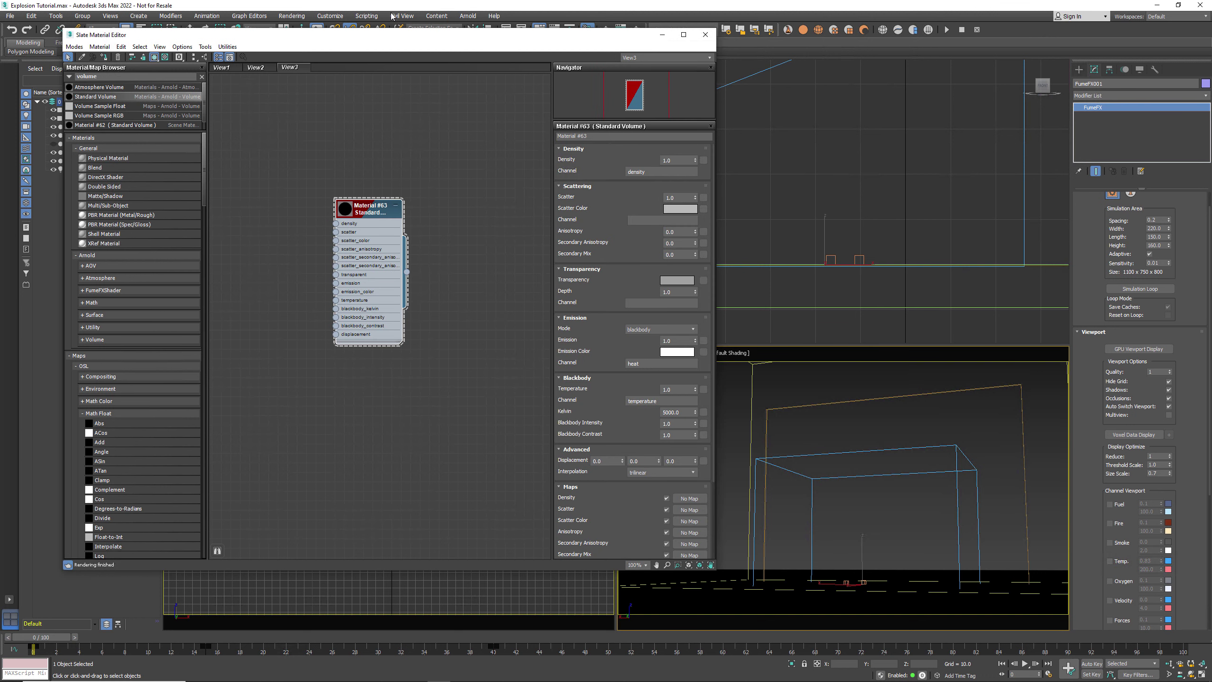
left_click_drag(401, 39, 439, 39)
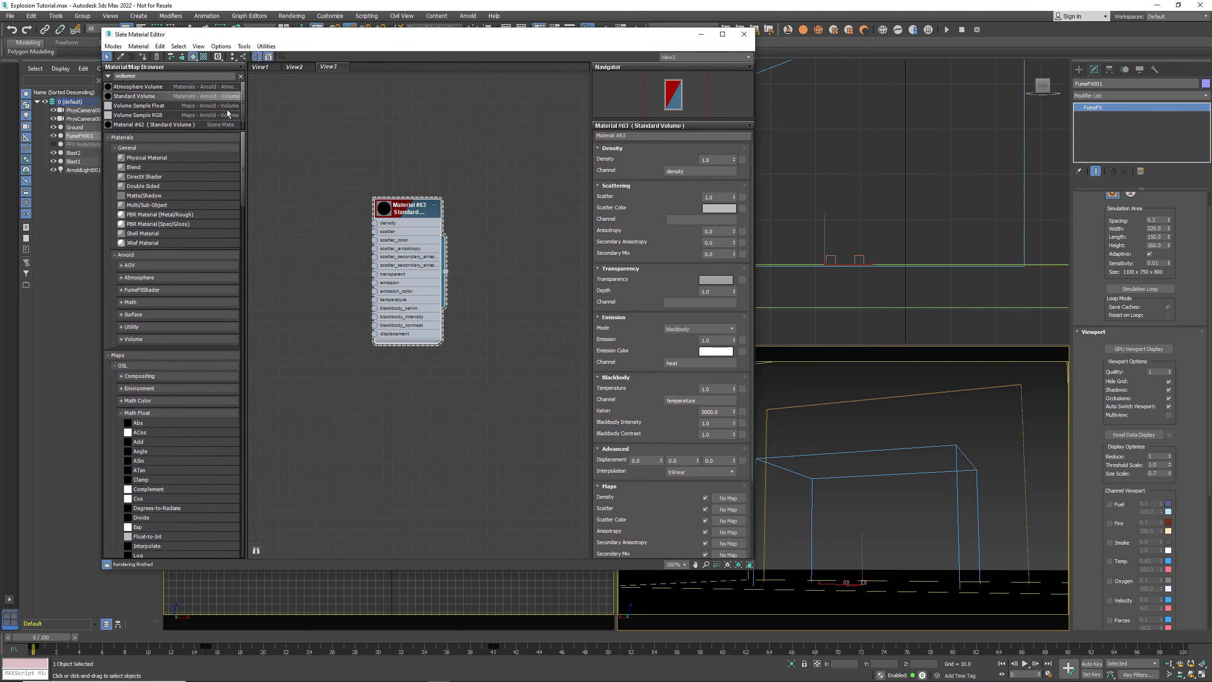
right_click(407, 214)
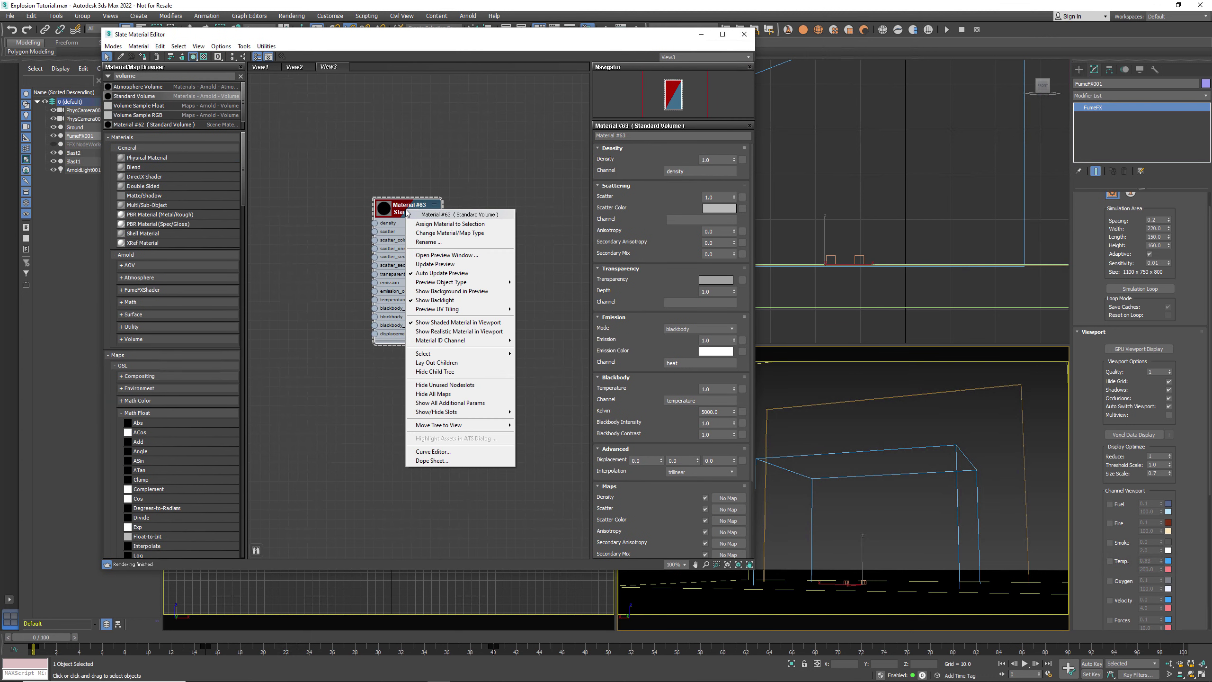
left_click(431, 225)
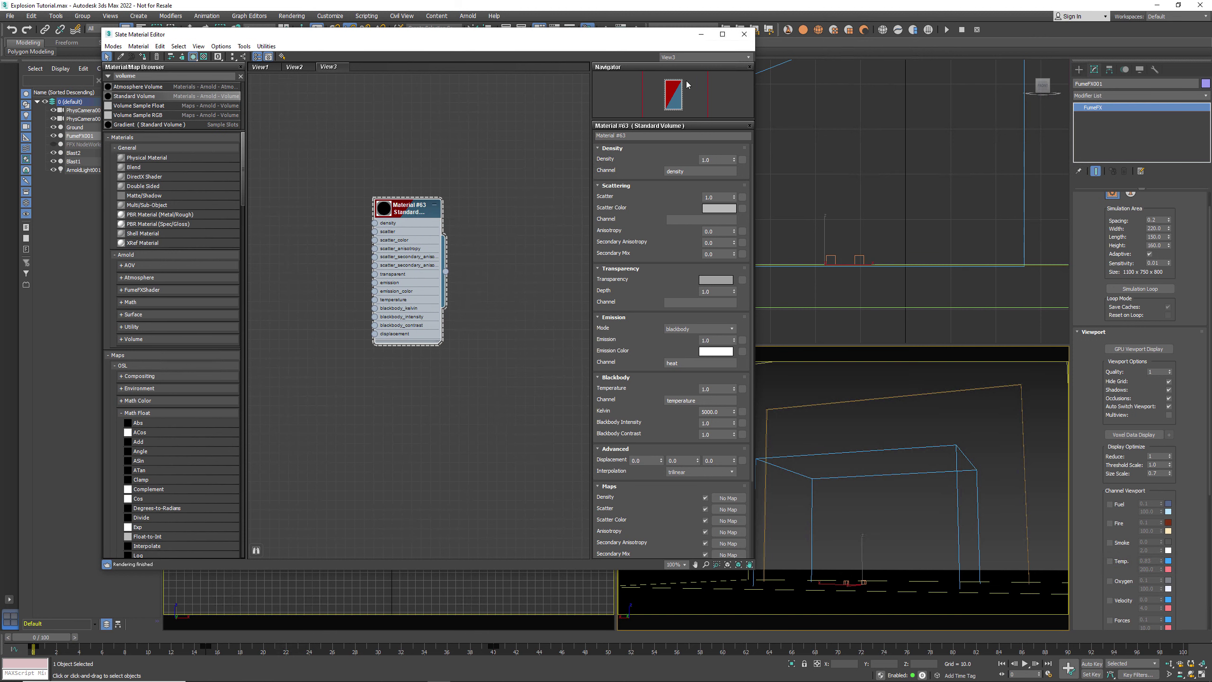
Step: Open Arnold RenderView, go to frame 40 and restart the interactive render
left_click(467, 15)
left_click(481, 32)
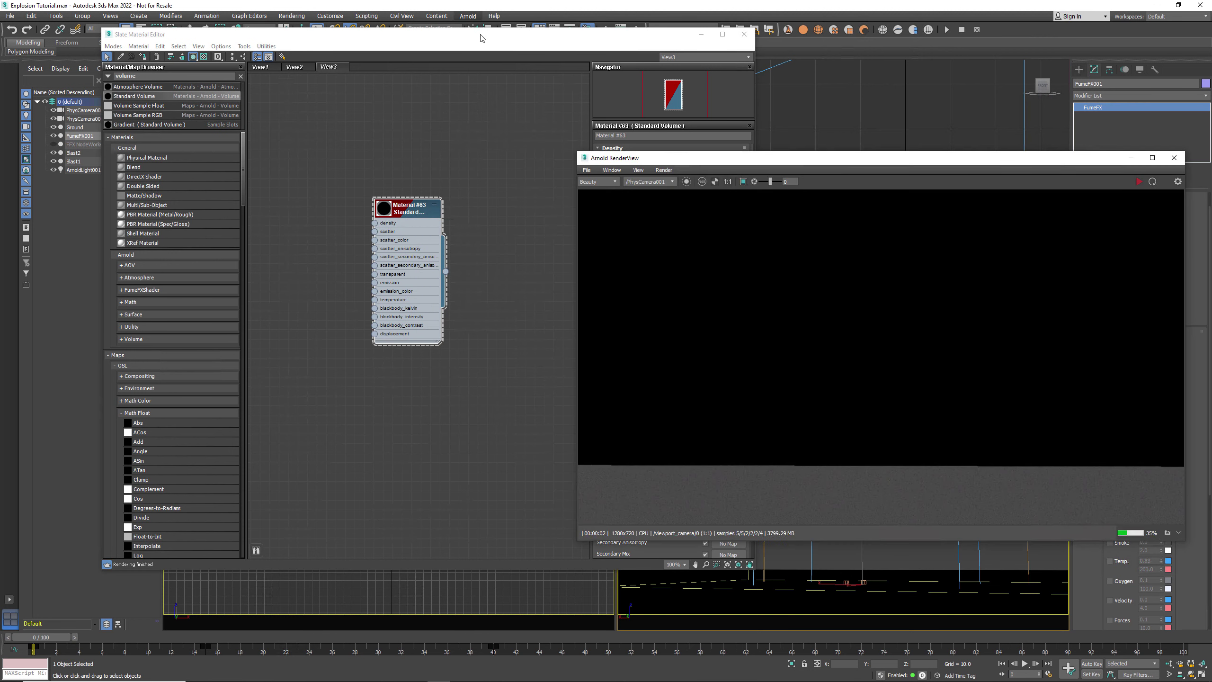
left_click(495, 637)
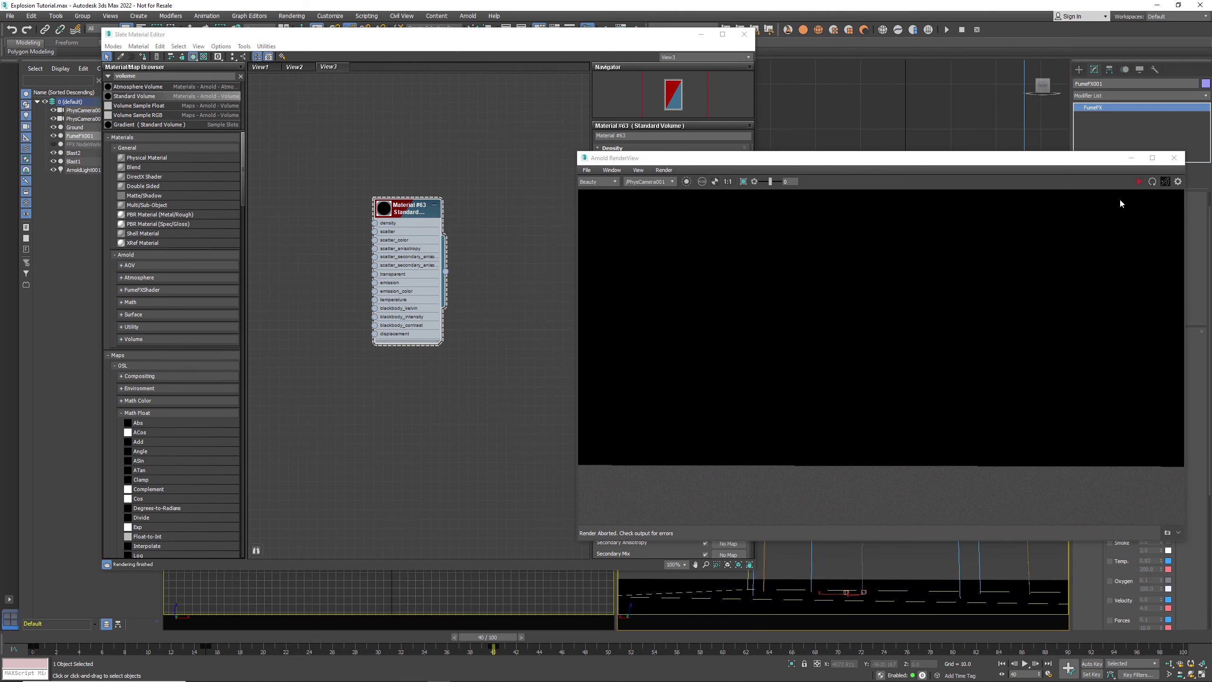
left_click(1139, 181)
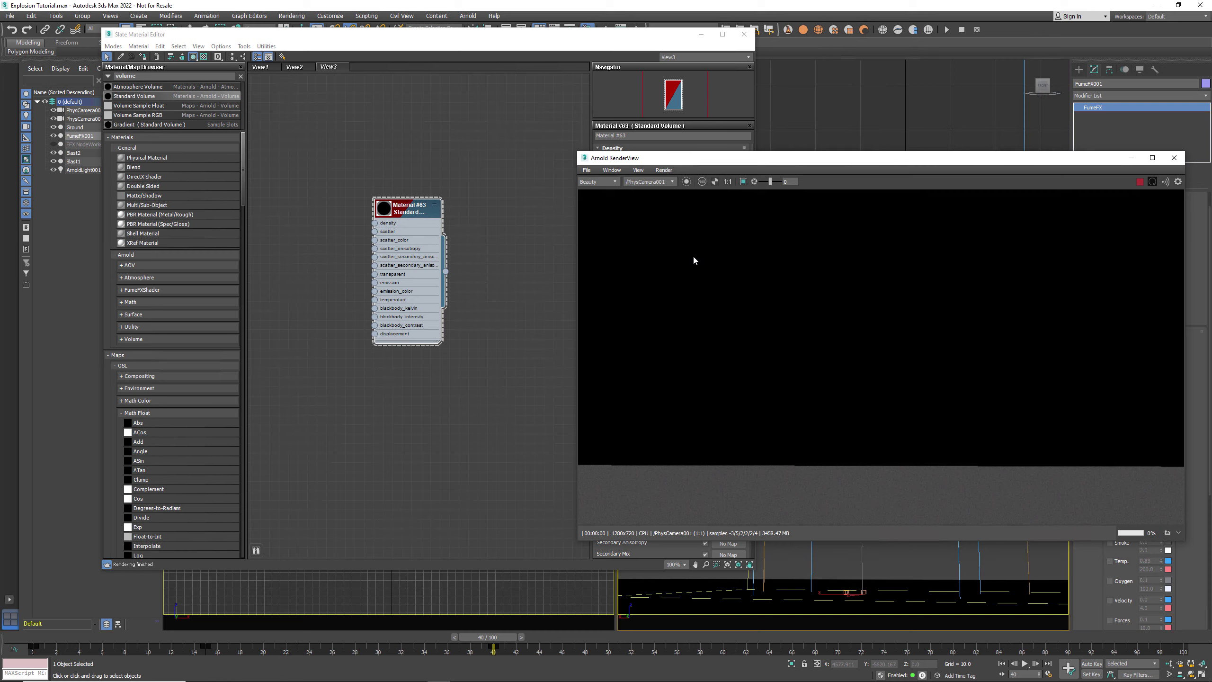
Step: Uncover the Standard Volume parameters beside the render view and set the density channel to Smoke
left_click_drag(594, 34, 377, 49)
left_click(469, 181)
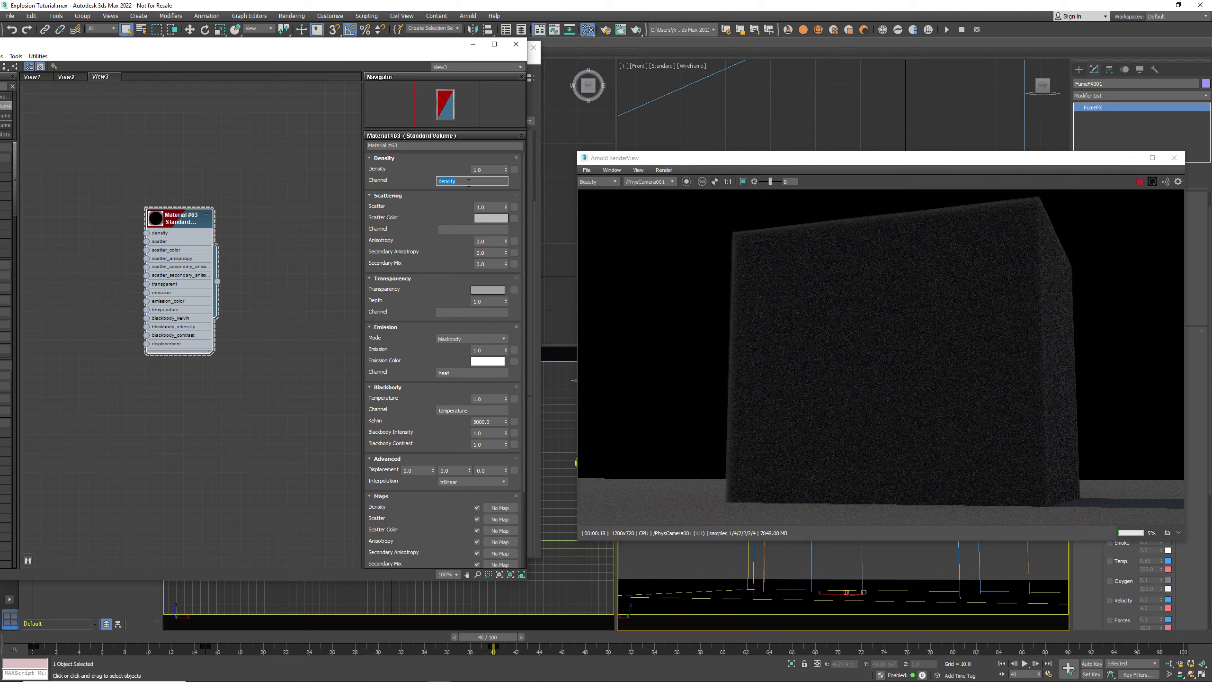
type("Smok")
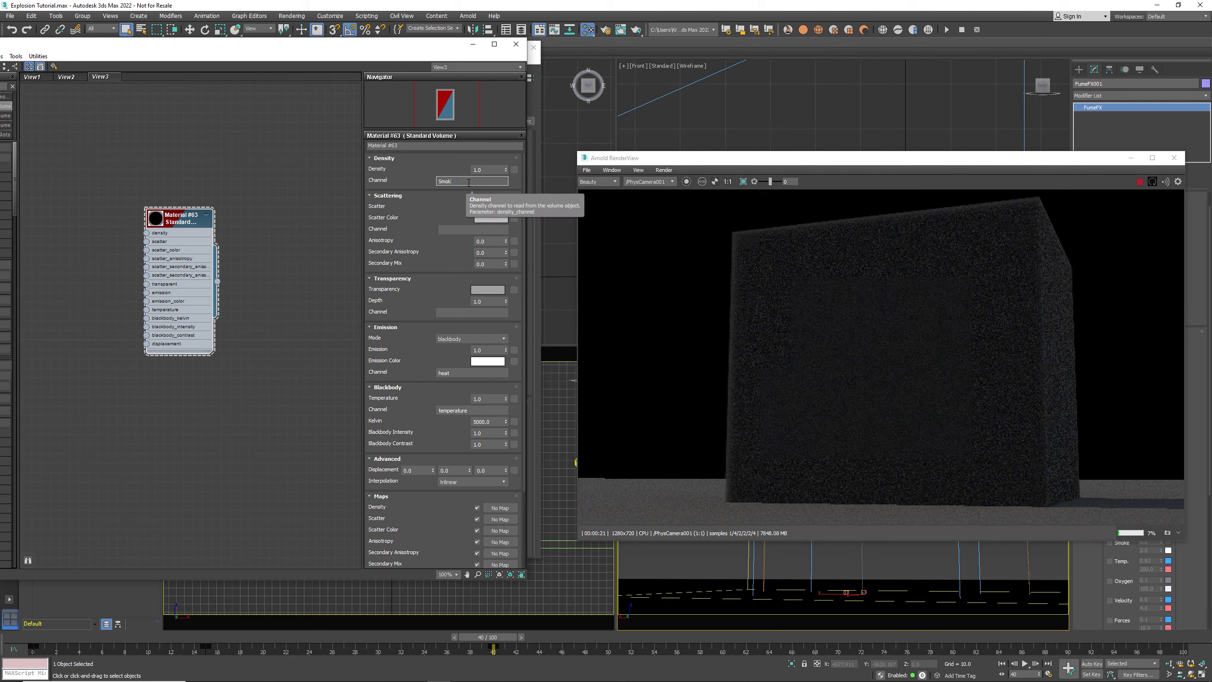
type("e")
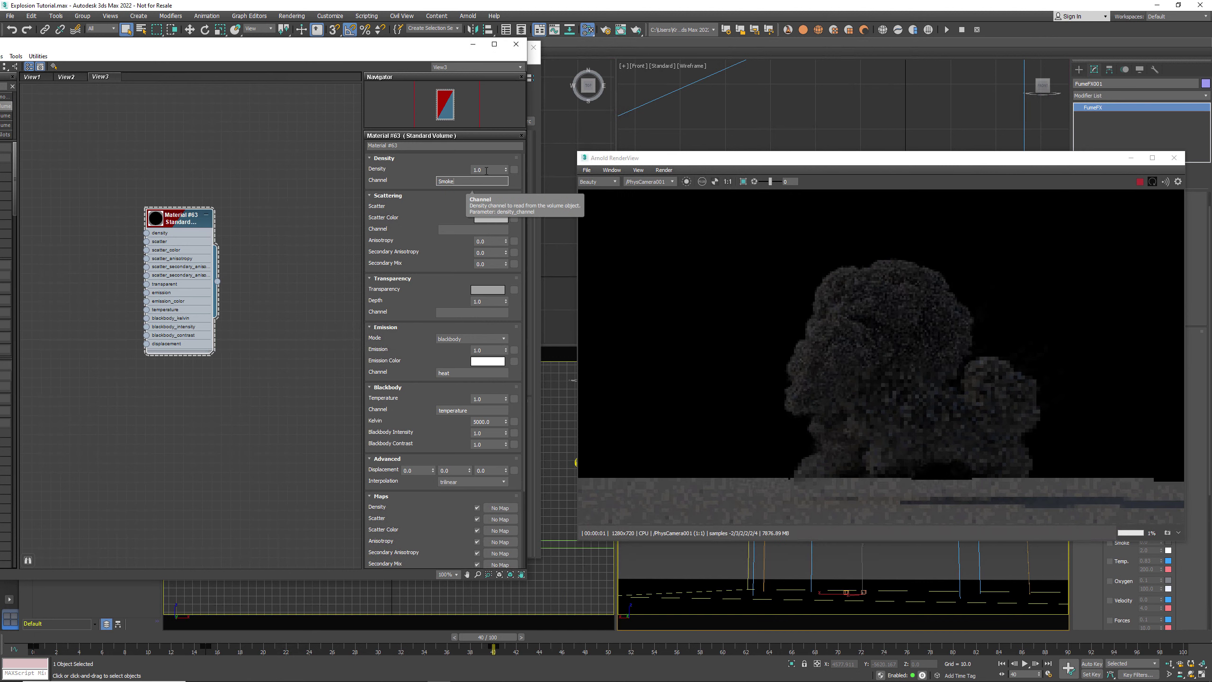
Step: Set the Standard Volume material's density to 10 and its emission channel to Temperature
left_click(486, 169)
key("Return")
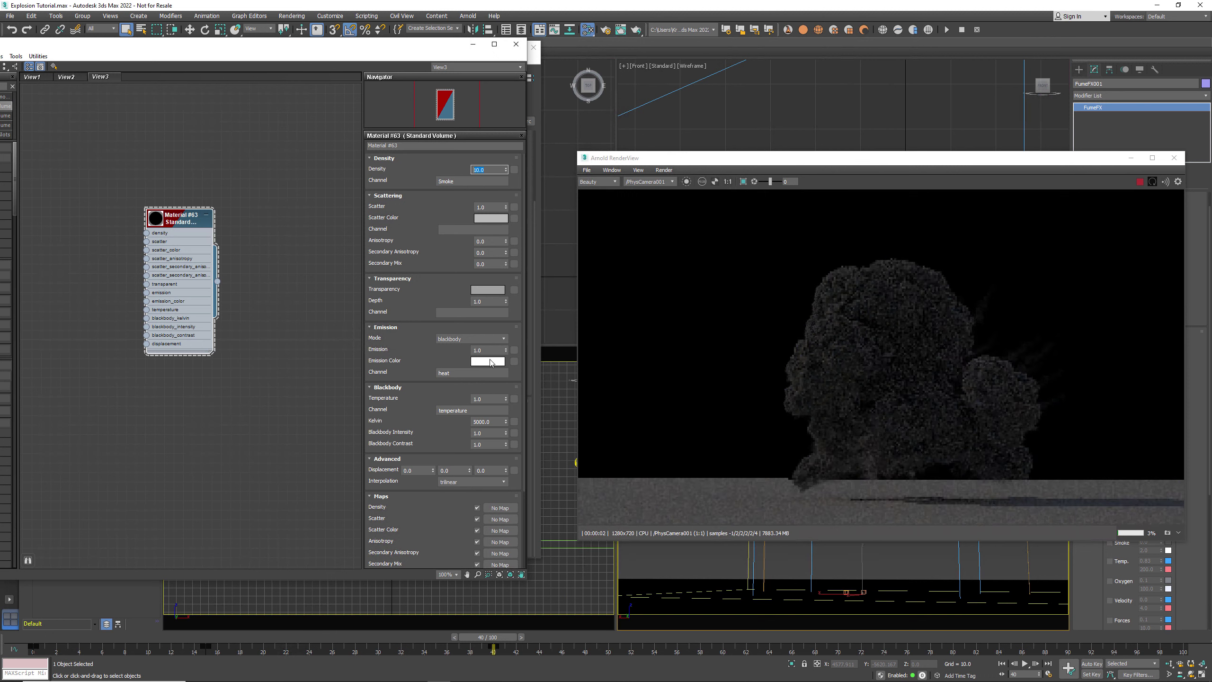
left_click(470, 372)
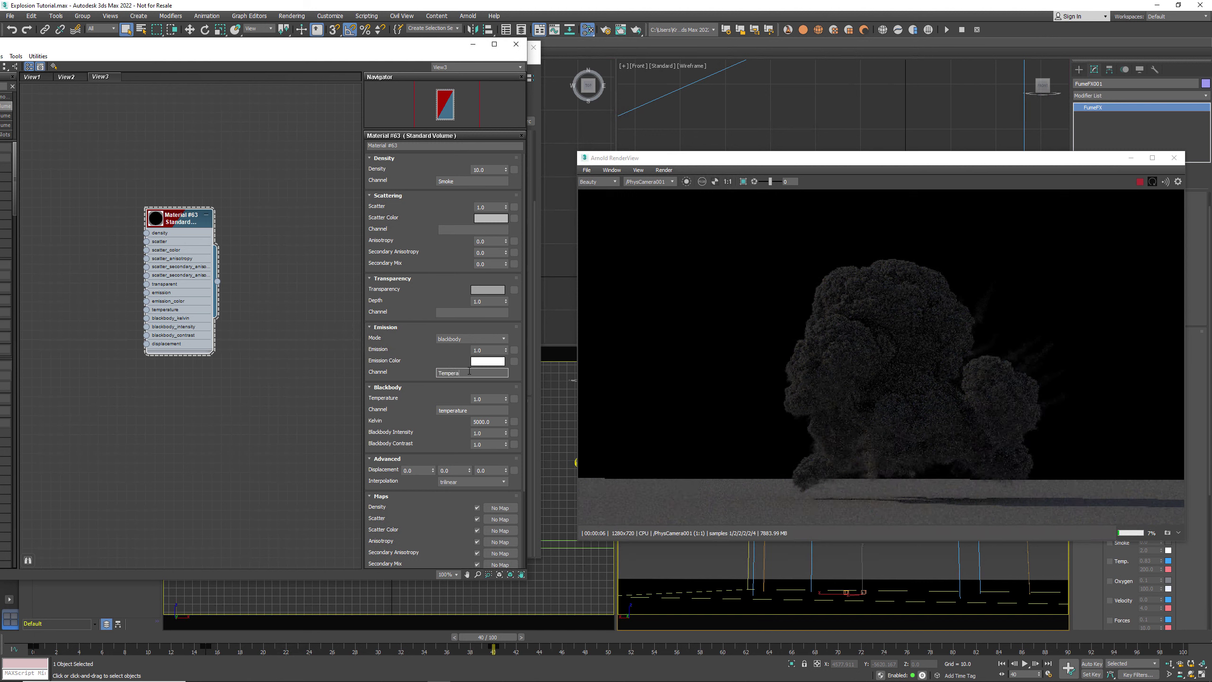
key("Return")
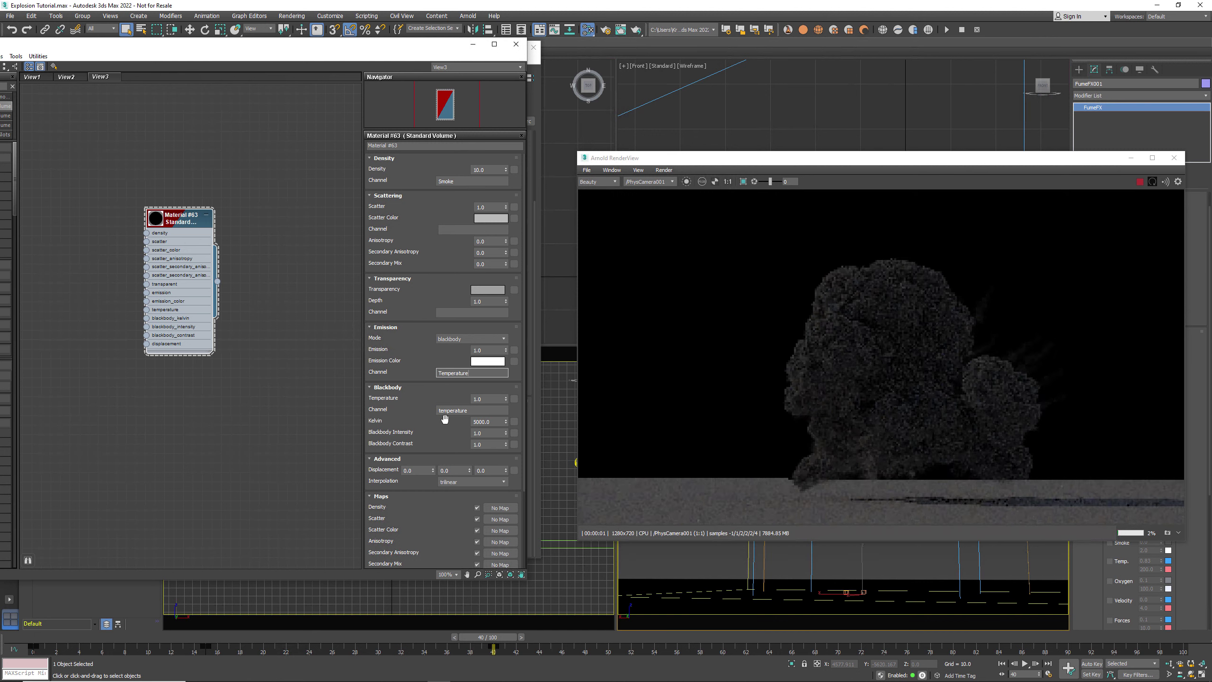
Step: Set the emission channel to Smoke and the blackbody channel to Temperature
double_click(461, 373)
type("Smoke")
key("Return")
left_click(453, 410)
key("Return")
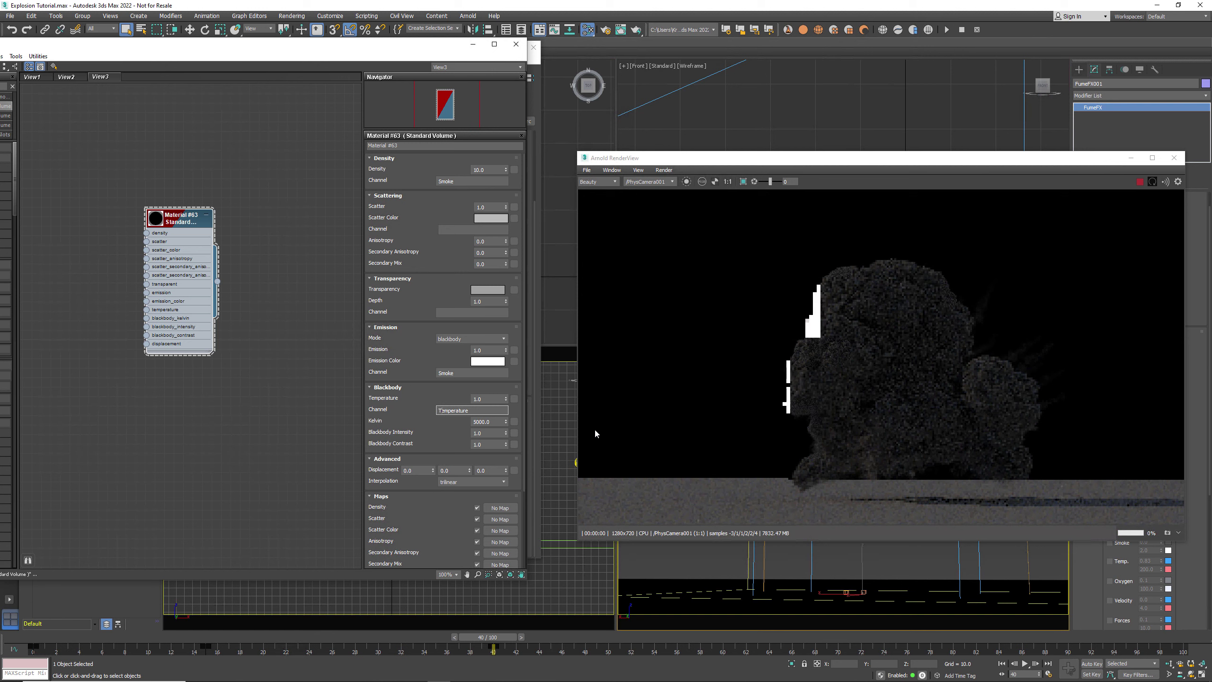
Step: Try increasing blackbody Kelvin values of 10, 20, 50, 200 and 300 and compare the fire in the interactive render
left_click(476, 421)
double_click(477, 421)
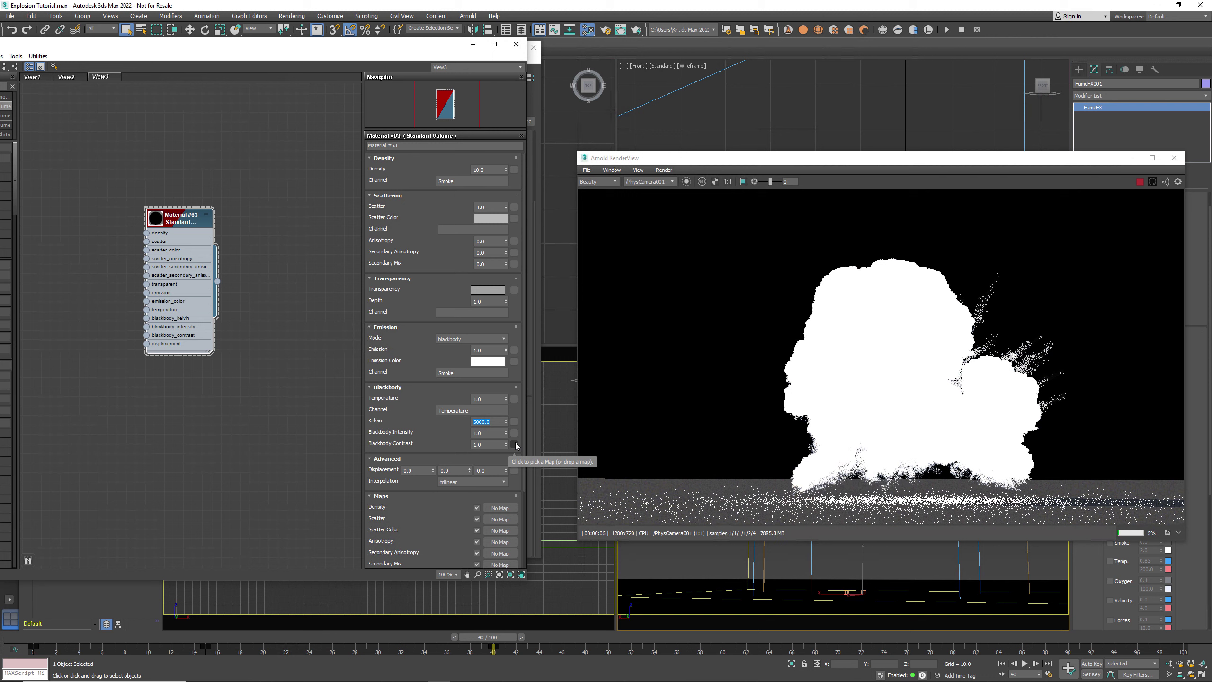
type("10")
key("Return")
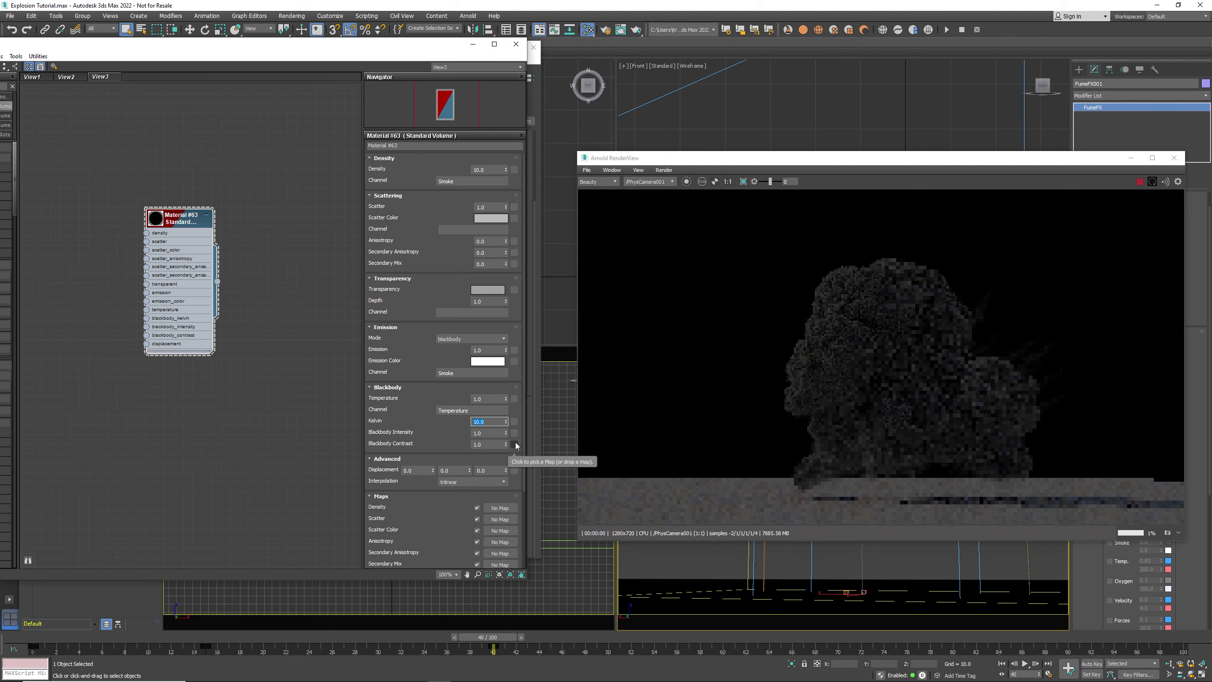
type("20")
key("Return")
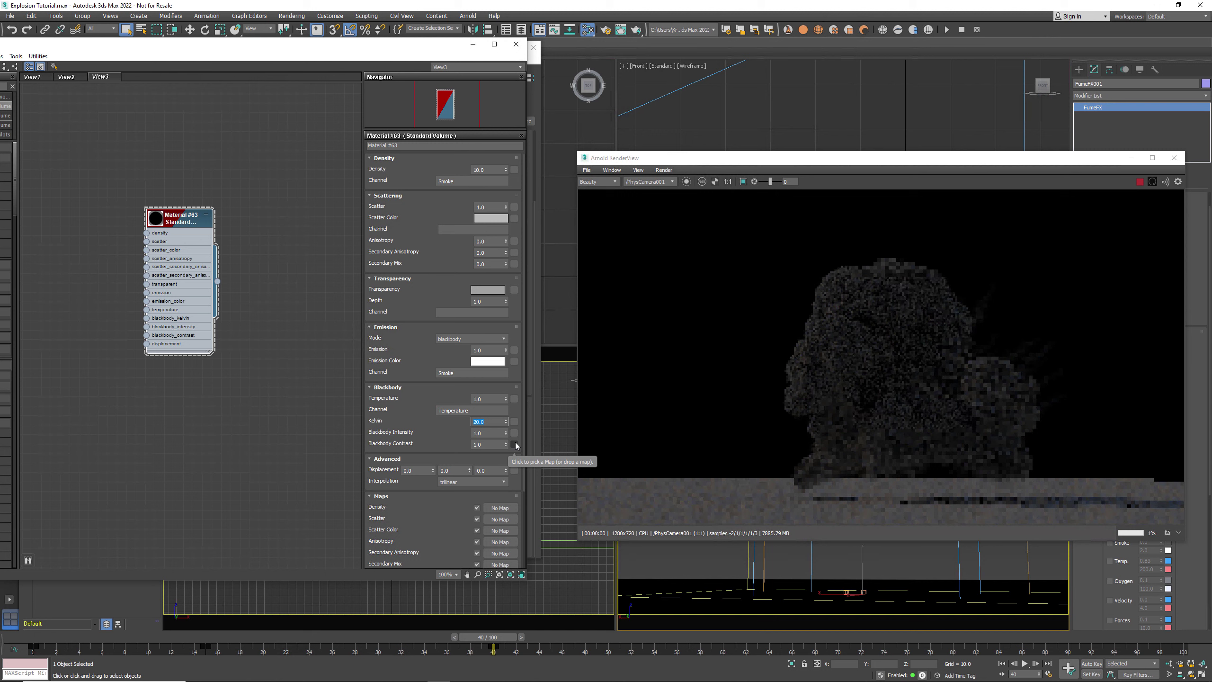
type("100")
key("Return")
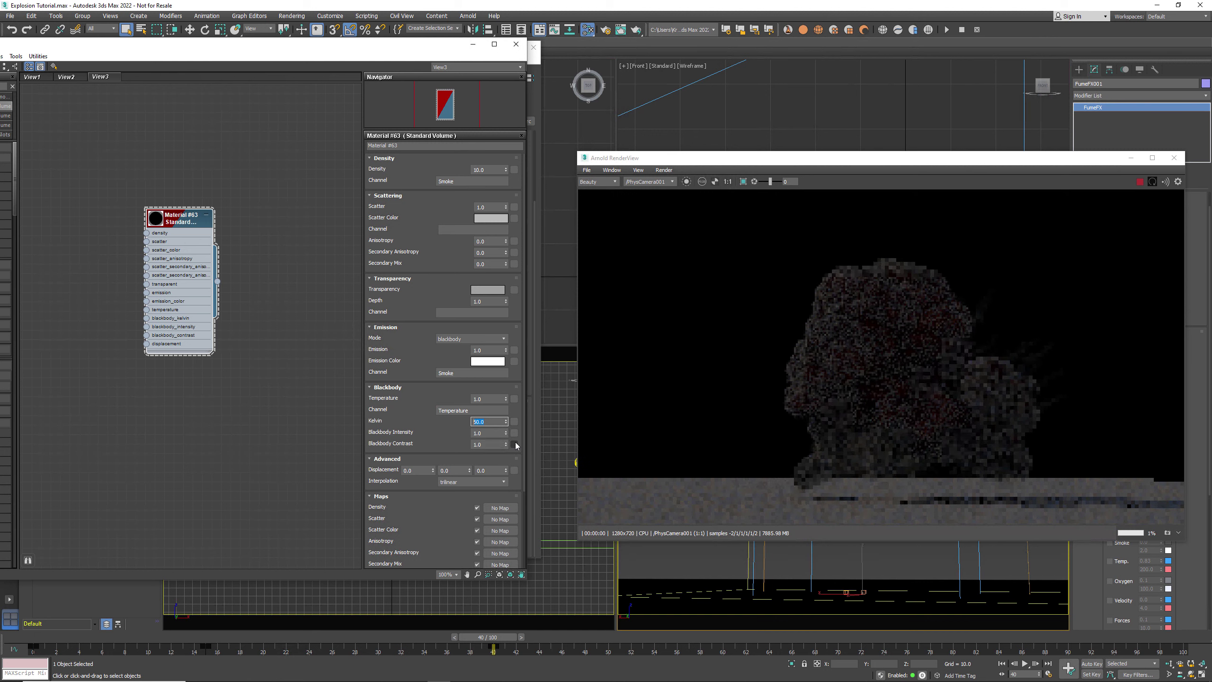
type("200")
key("Return")
type("300")
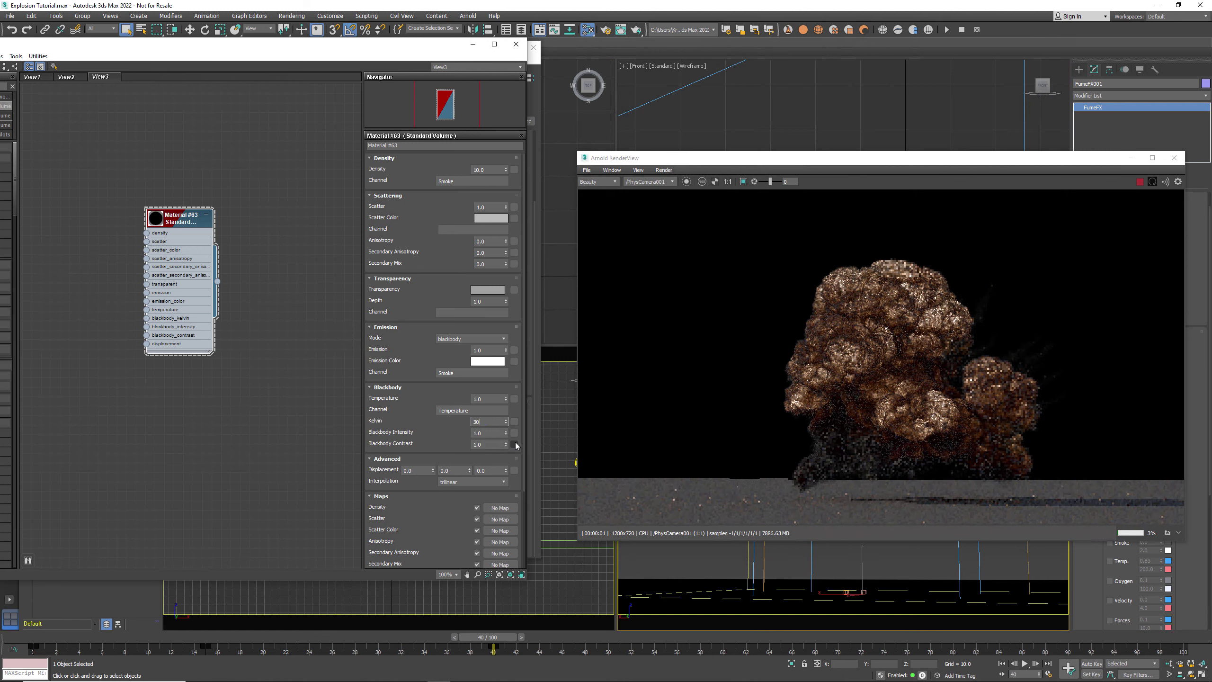
key("Return")
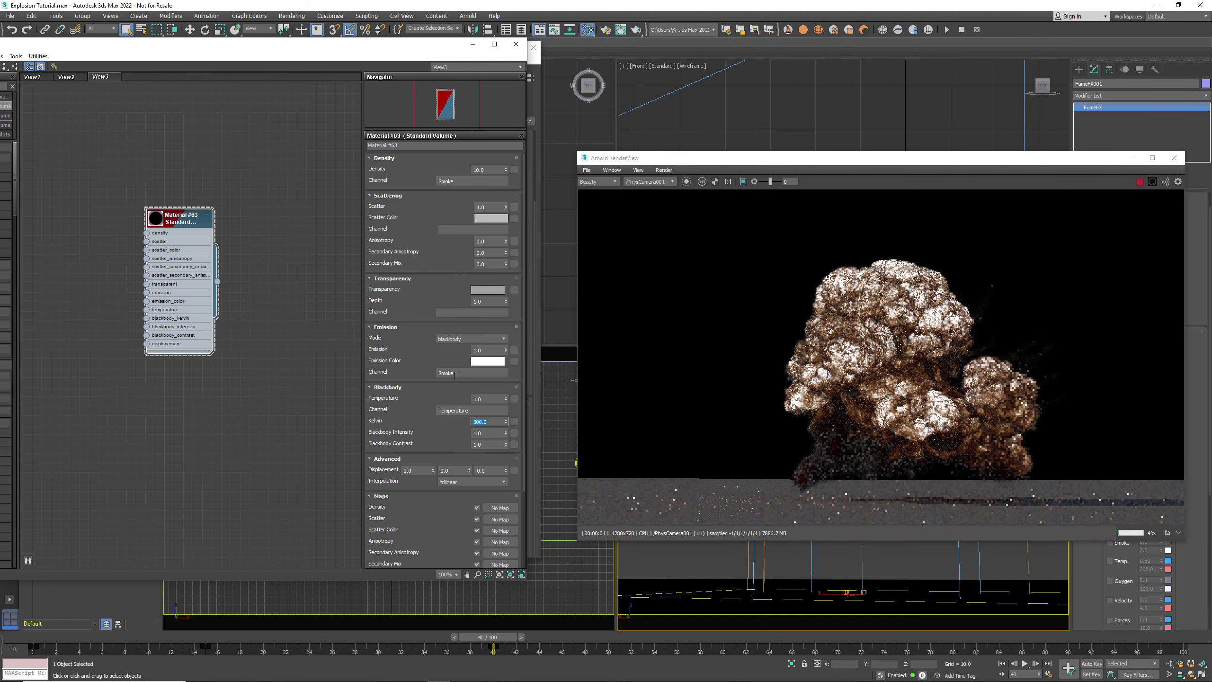
Step: Copy the blackbody channel name Temperature into the emission channel
double_click(451, 410)
key("ctrl+c")
double_click(451, 373)
key("ctrl+v")
key("Return")
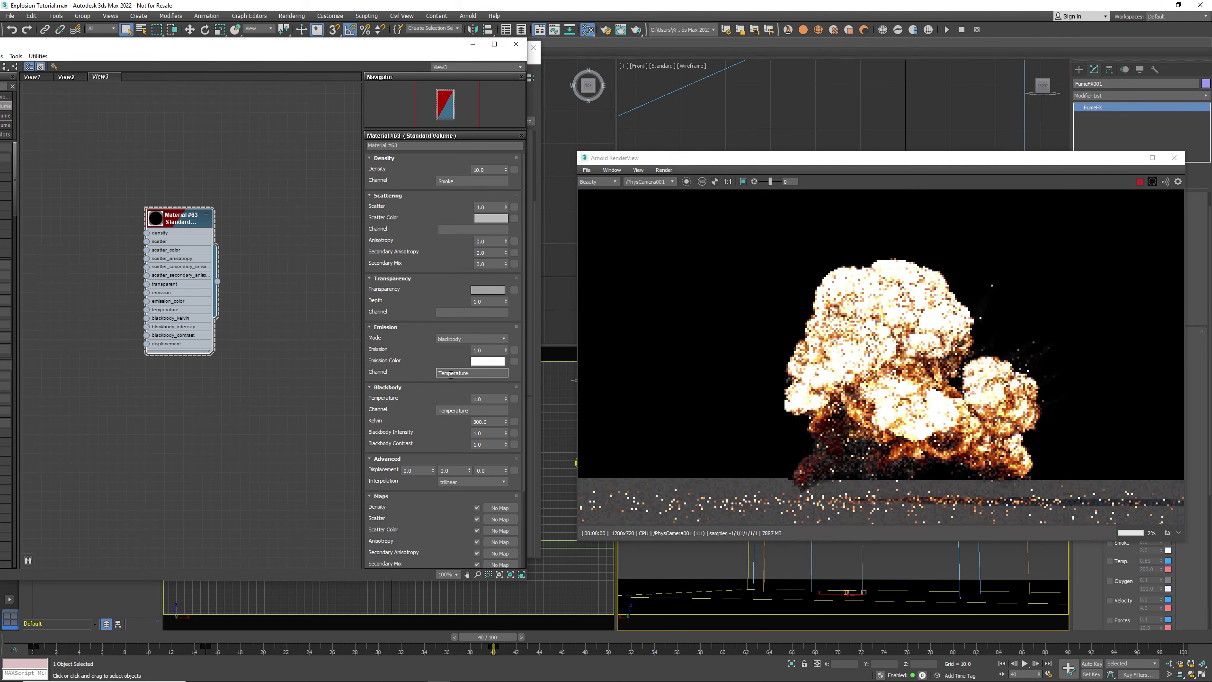
Step: Tune the blackbody Kelvin value through 200, 100 and 120, settling on 150
left_click(487, 423)
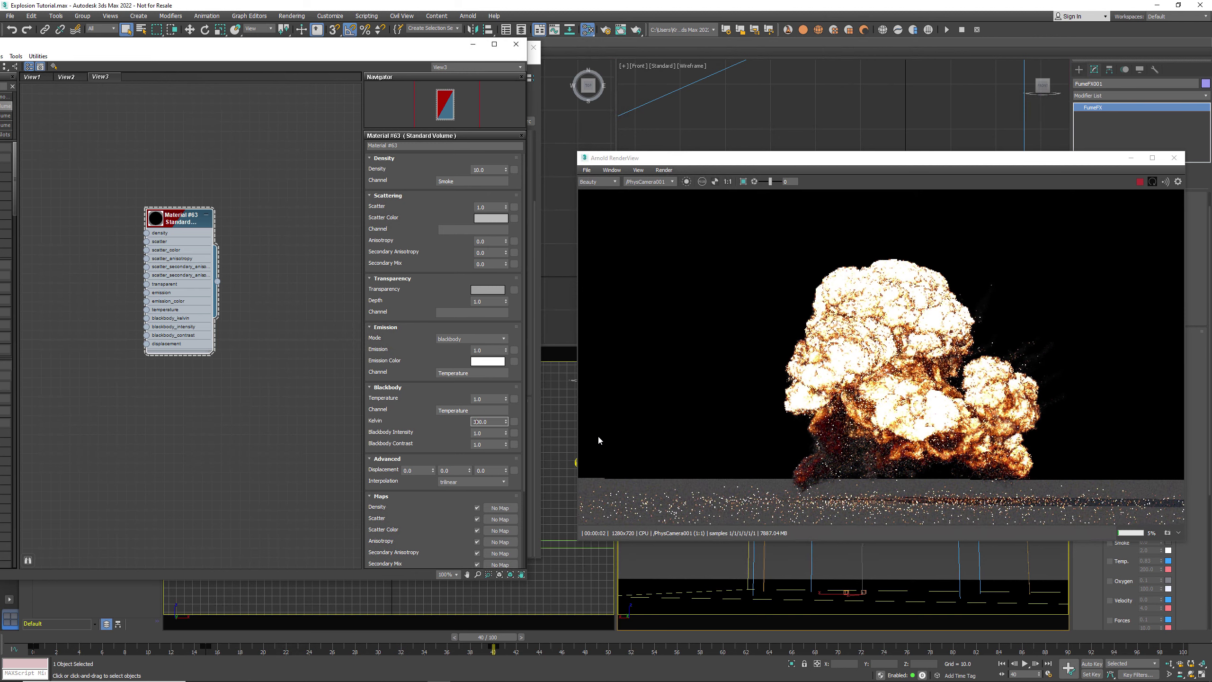
key("Return")
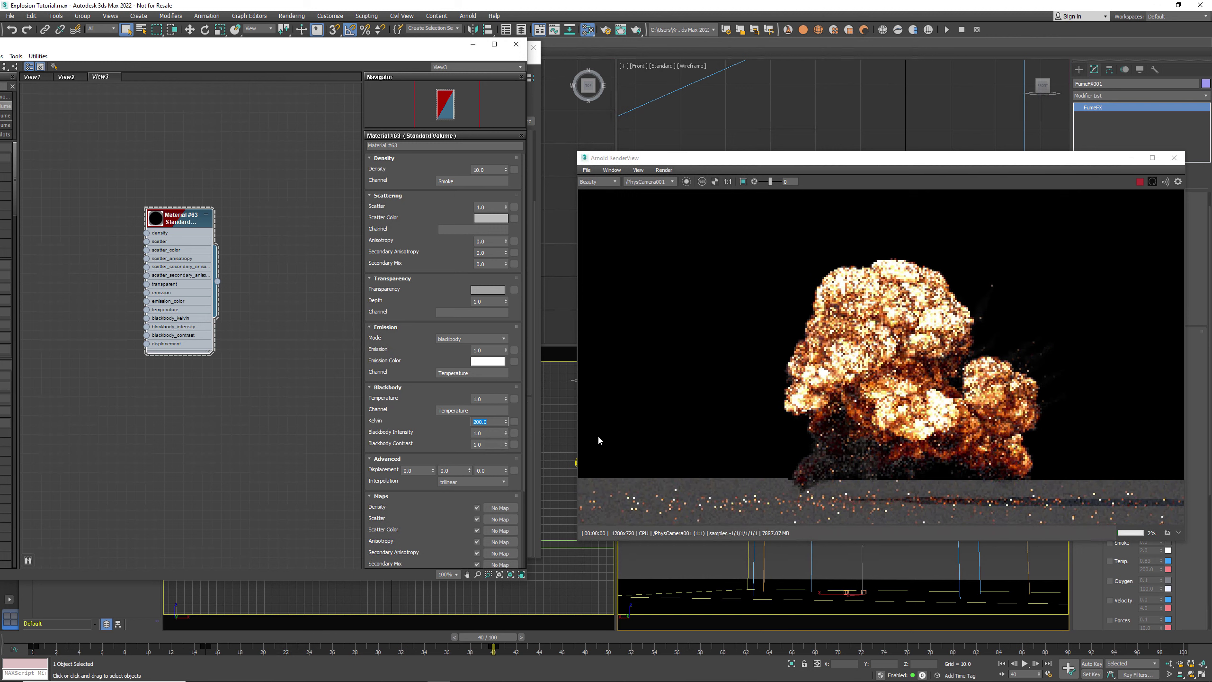
type("100")
key("Return")
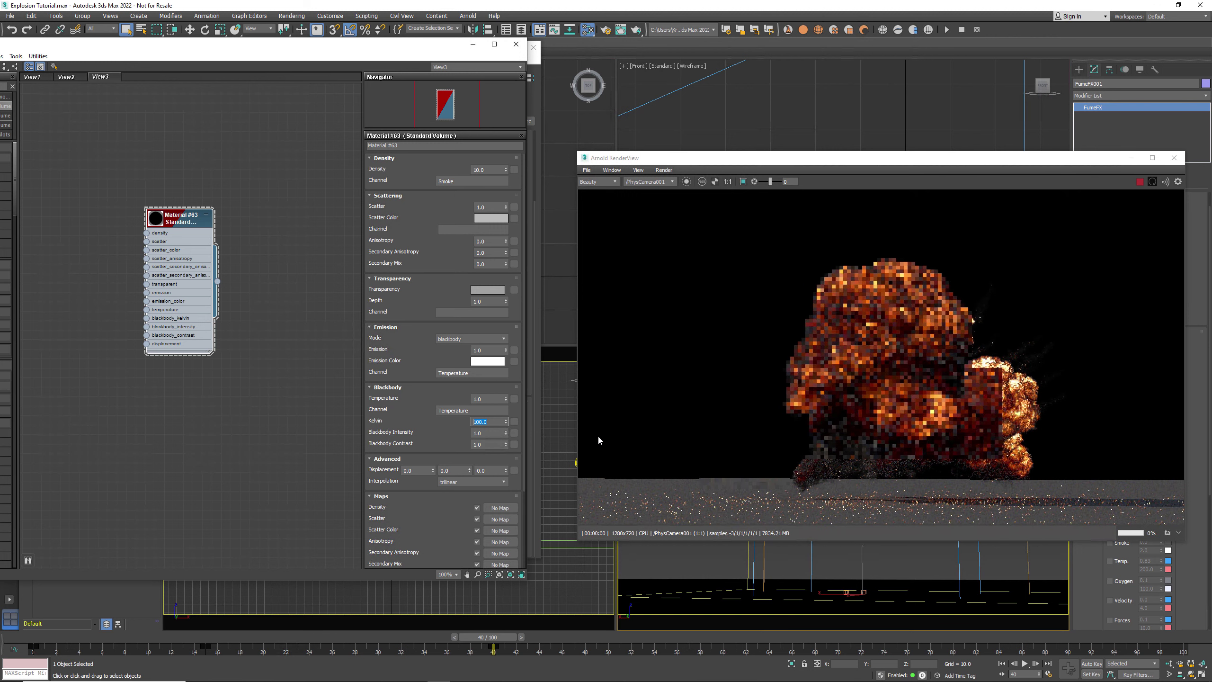
type("120")
key("Return")
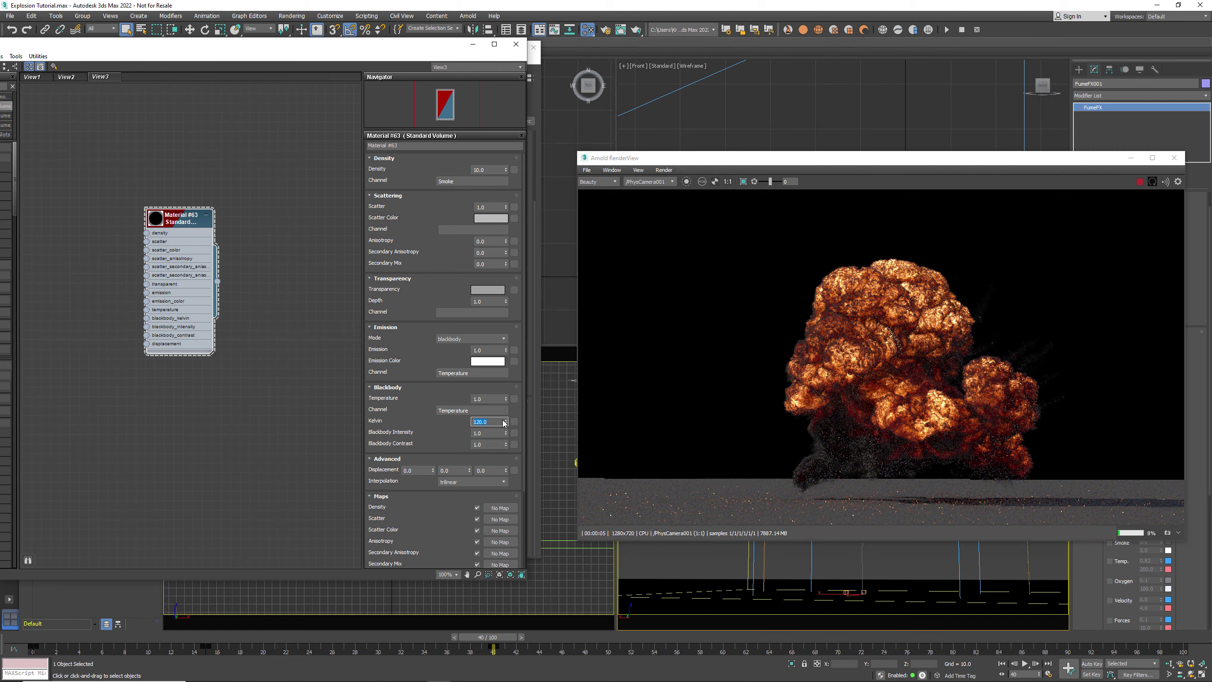
type("150")
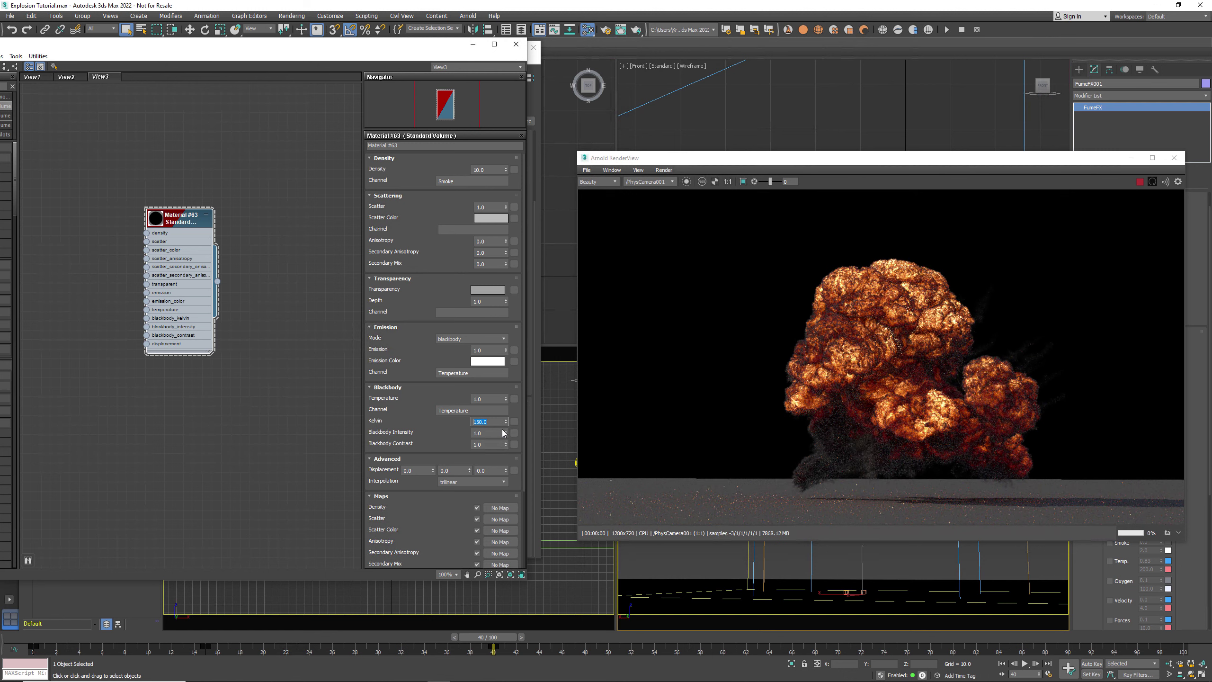
key("Return")
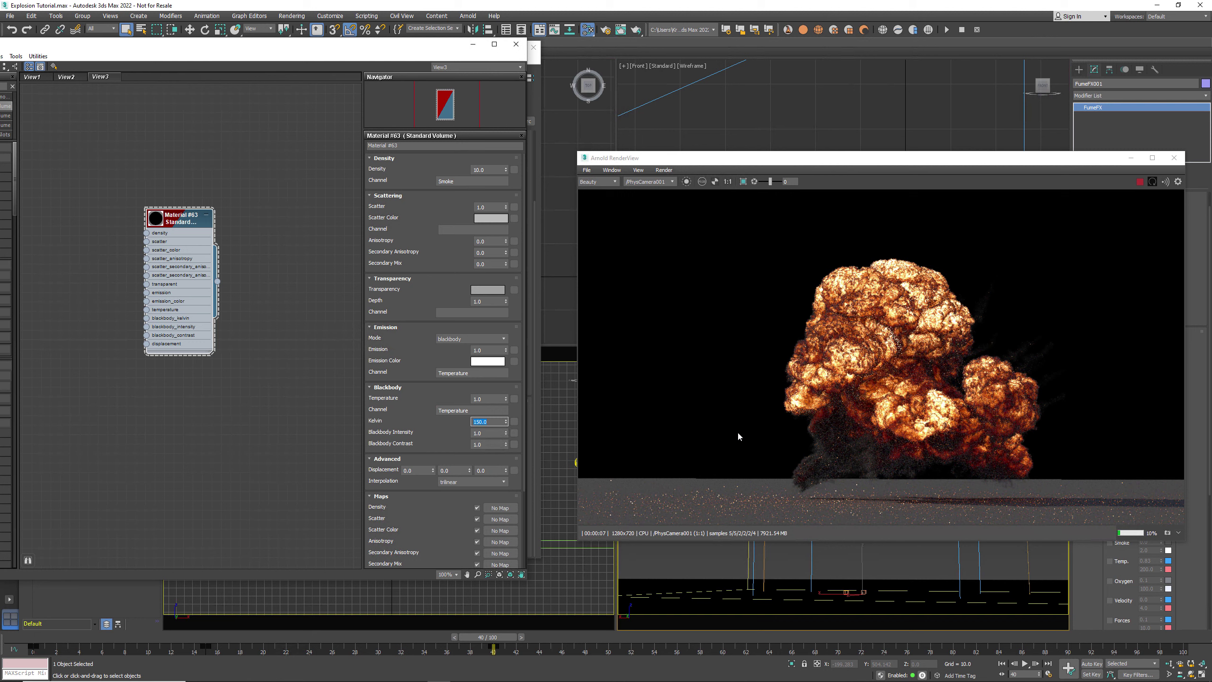
Step: Enable Emission Preprocess in the FumeFX001 rendering settings and review its blur width, blur levels and level persistence
left_click(530, 103)
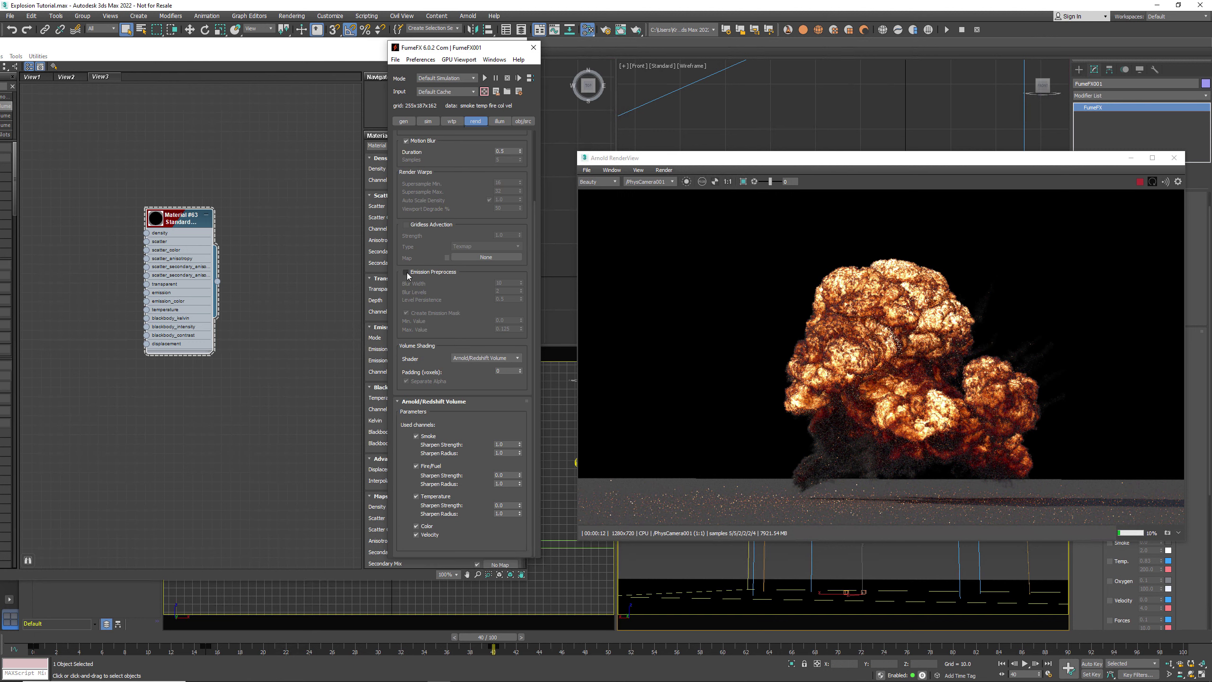
left_click(406, 272)
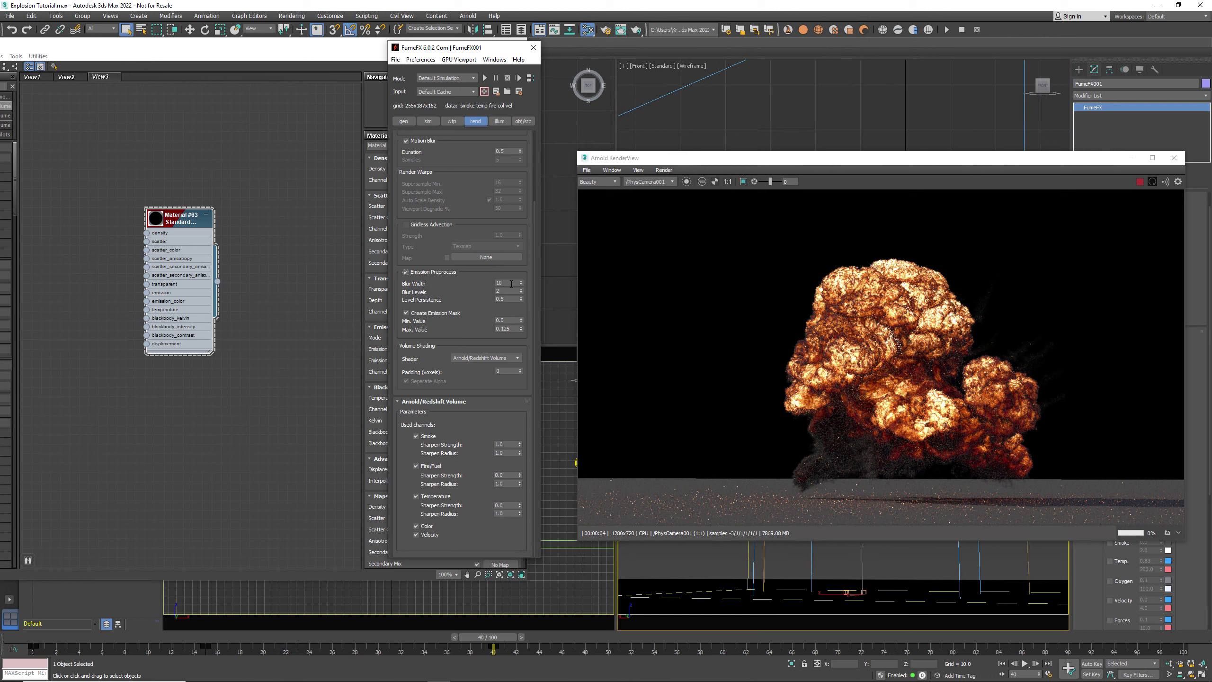
left_click(510, 283)
left_click(509, 290)
left_click(510, 298)
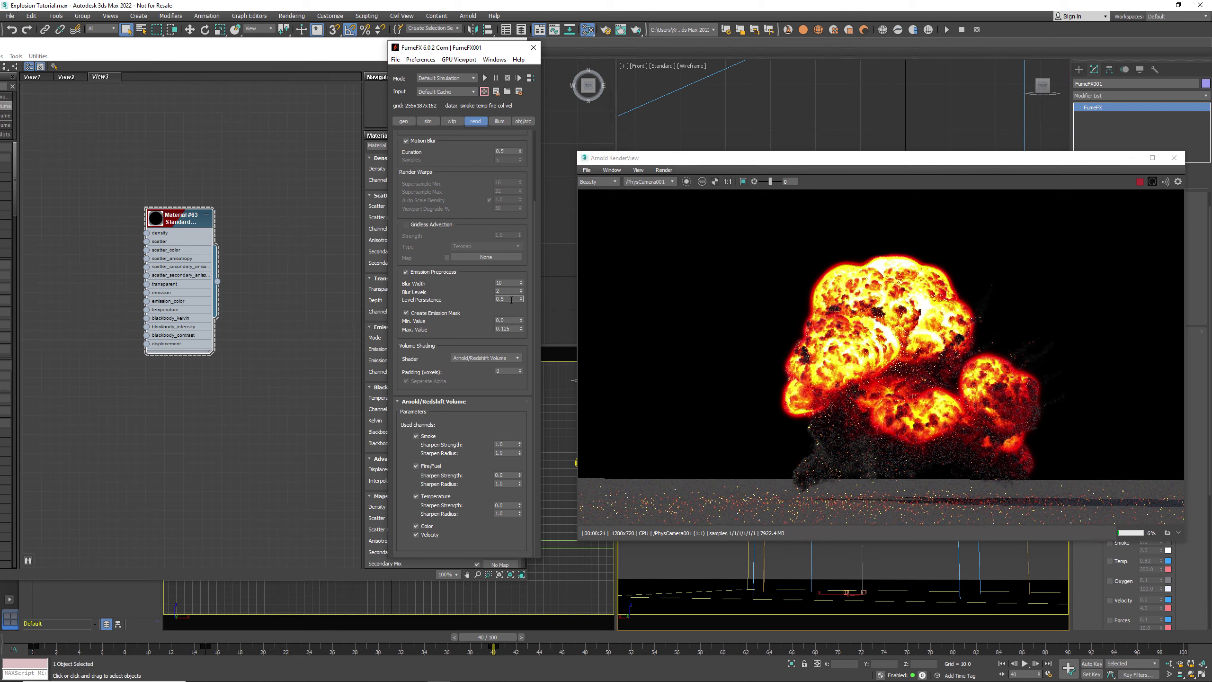
Step: Open the View1 node graph with the whole Slate editor in sight and assign the Gradient Standard Volume material to the selected FumeFX001 grid
left_click(38, 77)
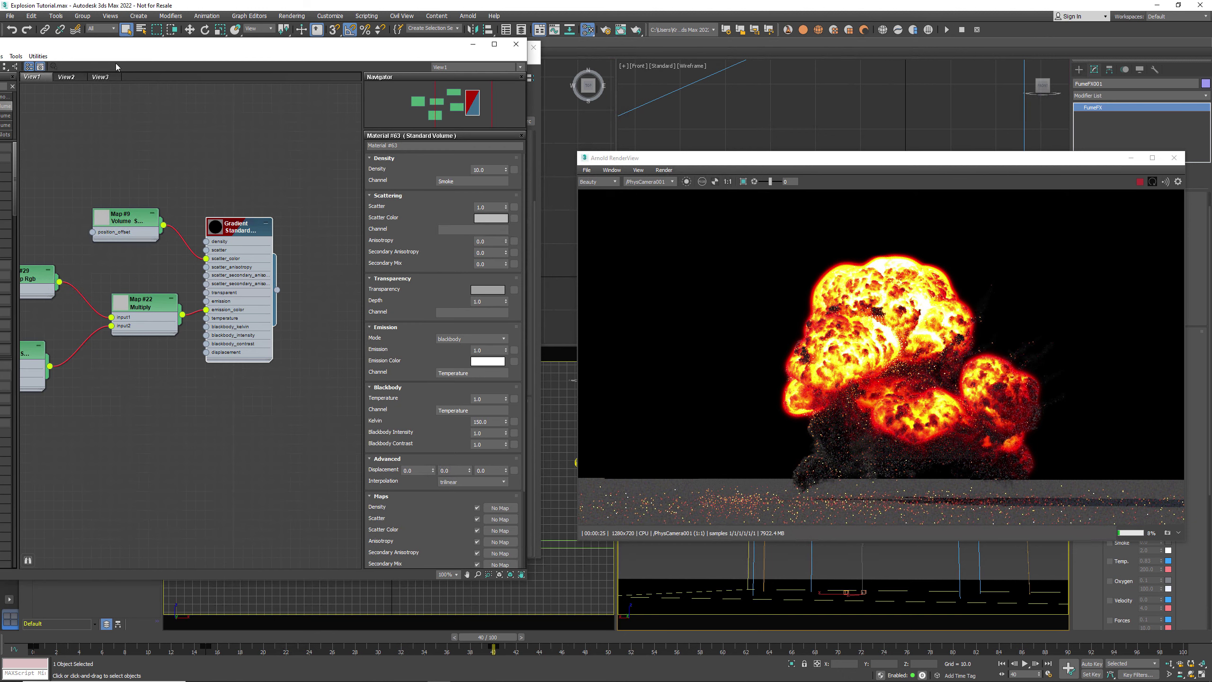
left_click_drag(144, 43, 298, 53)
middle_click_drag(339, 116, 425, 120)
left_click(478, 244)
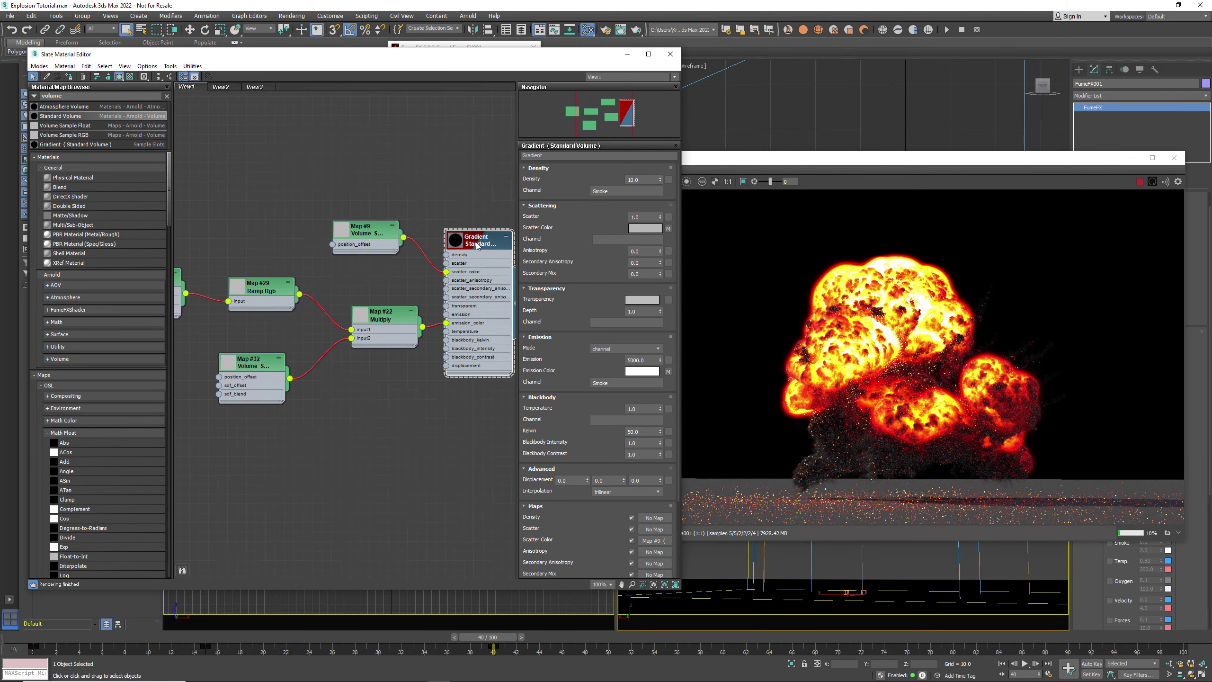
right_click(478, 245)
left_click(492, 257)
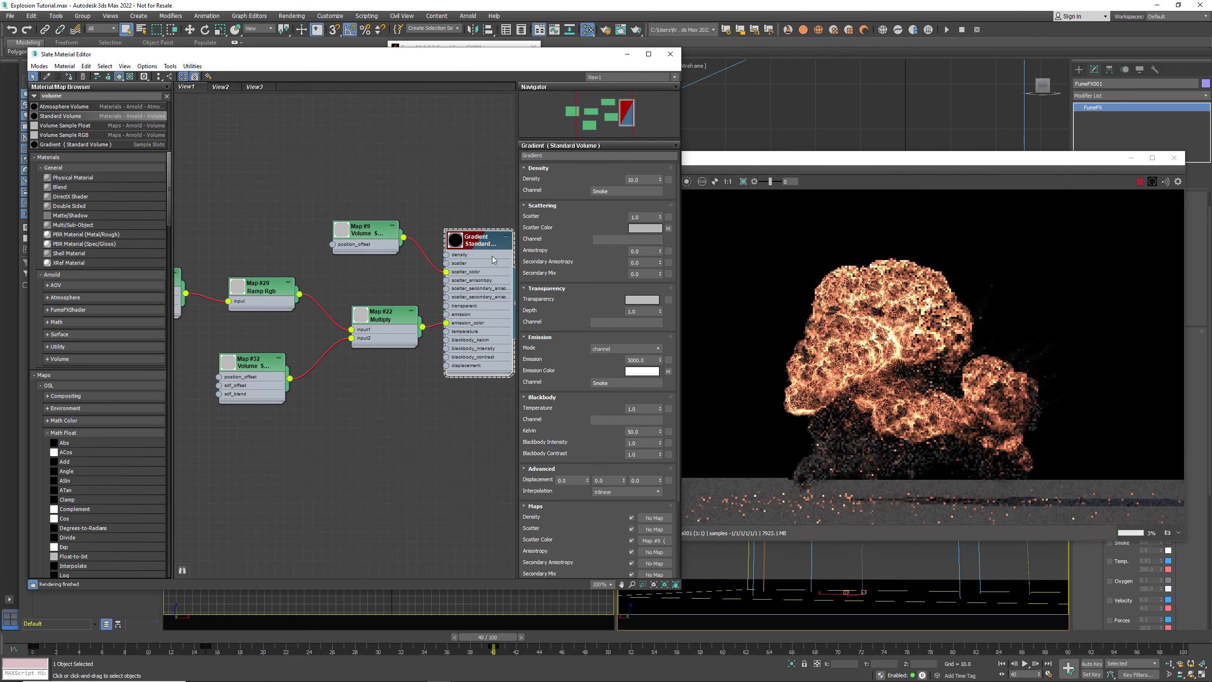
Step: Examine the Volume Sample RGB map driving the scatter color, plus the Gradient material's scattering and emission settings
middle_click_drag(460, 196, 438, 187)
double_click(342, 224)
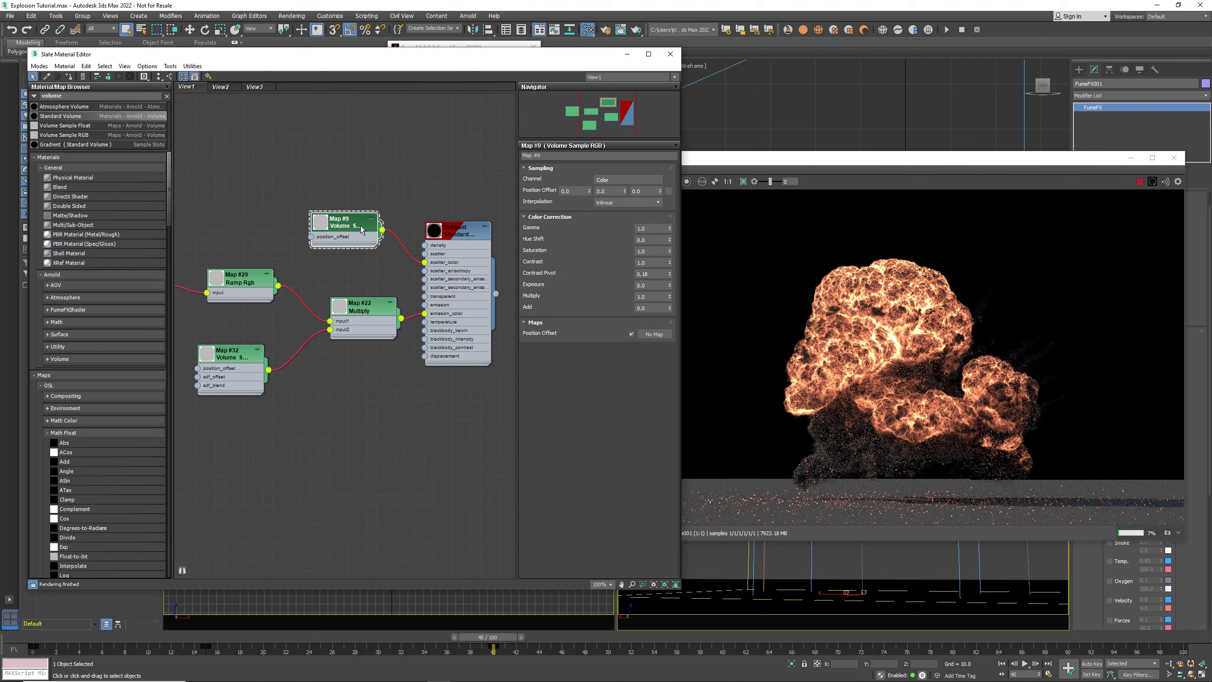
left_click(442, 245)
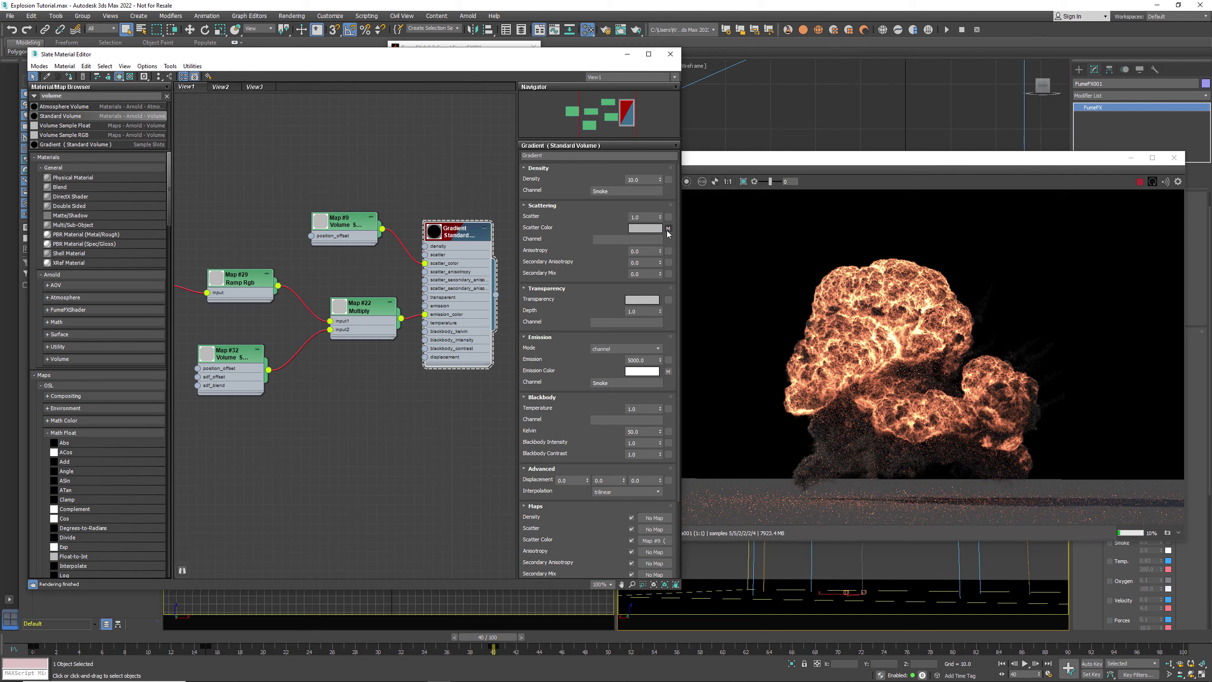
scroll(615, 280, "down", 3)
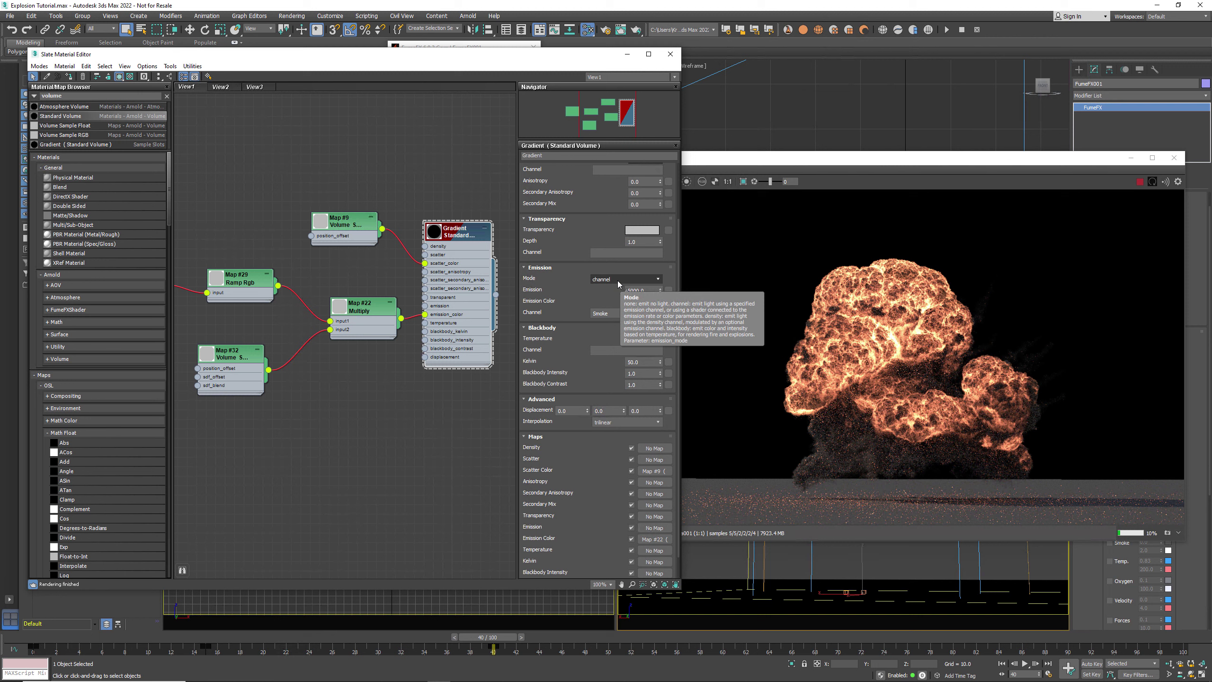
double_click(604, 314)
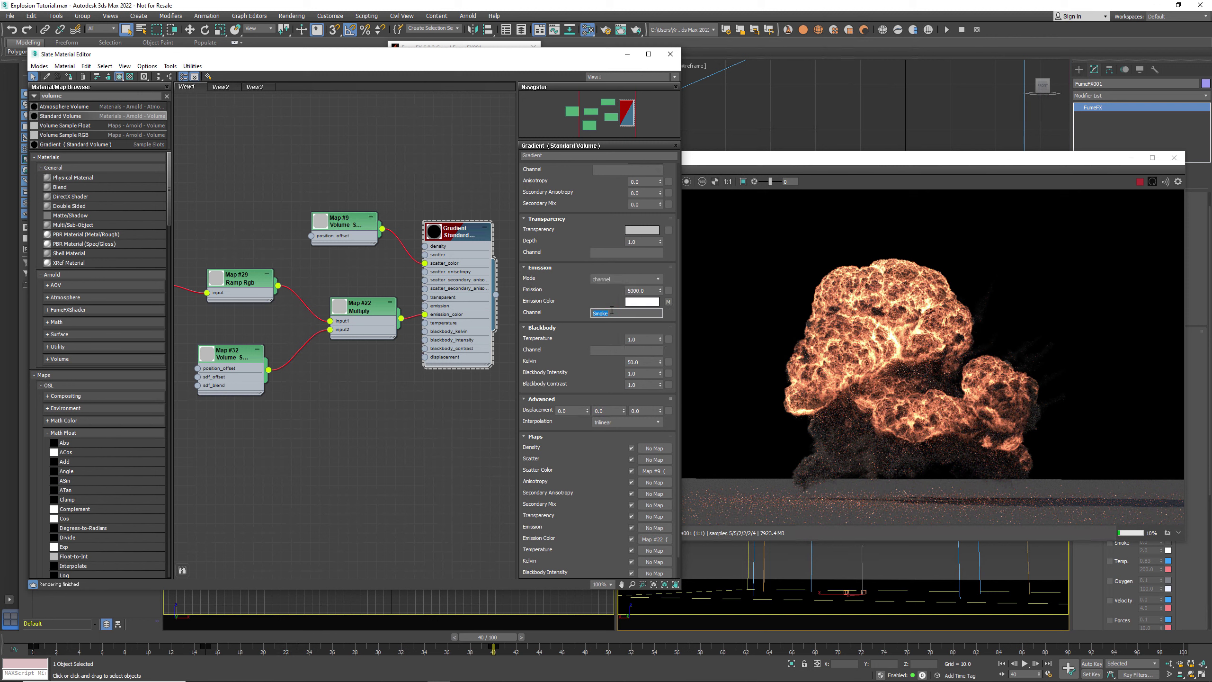
left_click(648, 291)
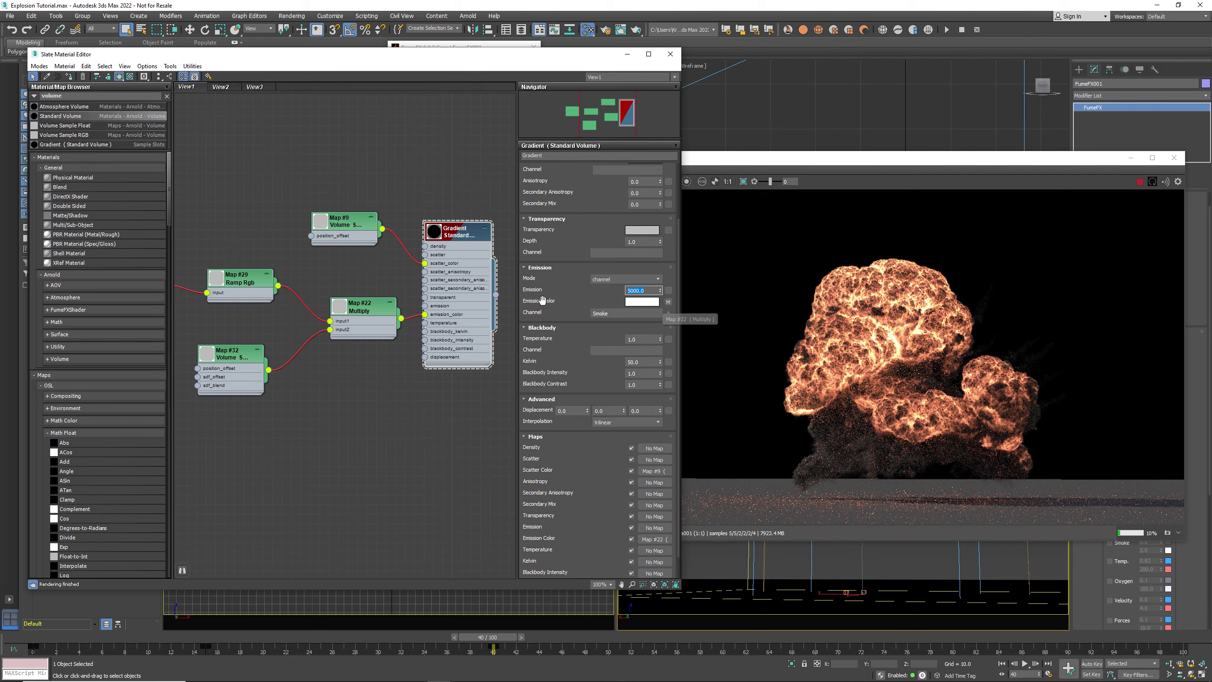
Step: Examine the channel and remap input and output ranges of the Volume Sample Float map feeding the ramp
middle_click_drag(295, 323, 396, 331)
left_click(221, 282)
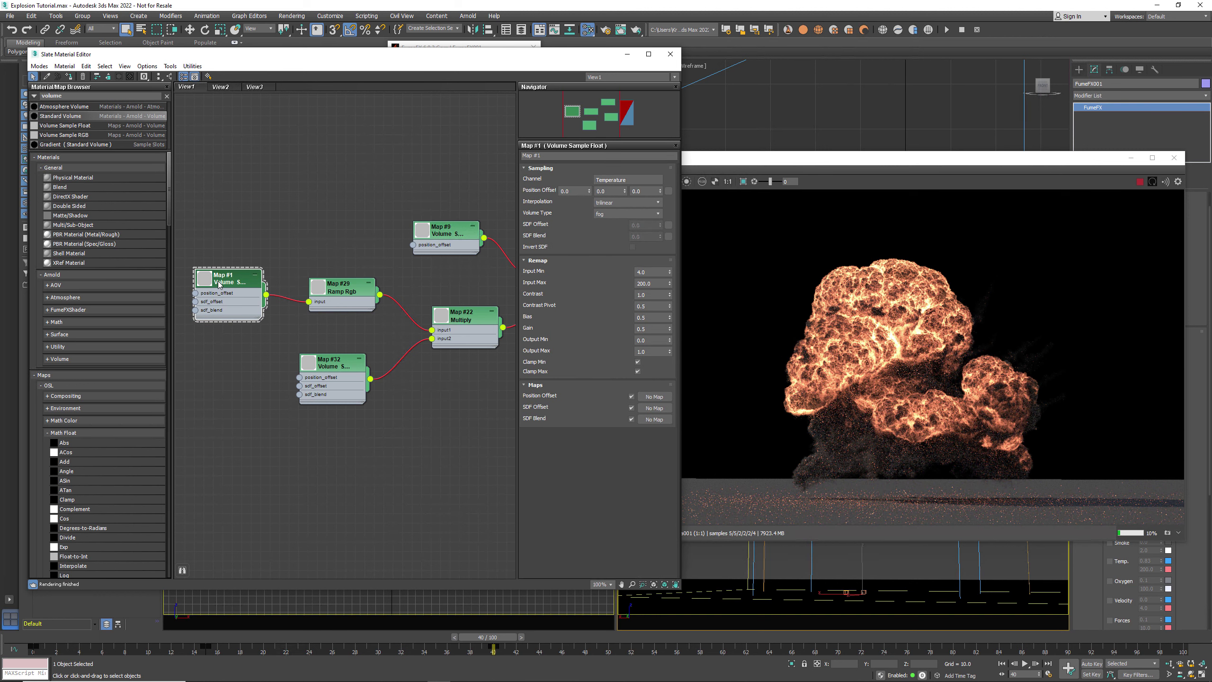
left_click(657, 283)
left_click(652, 340)
left_click(650, 355)
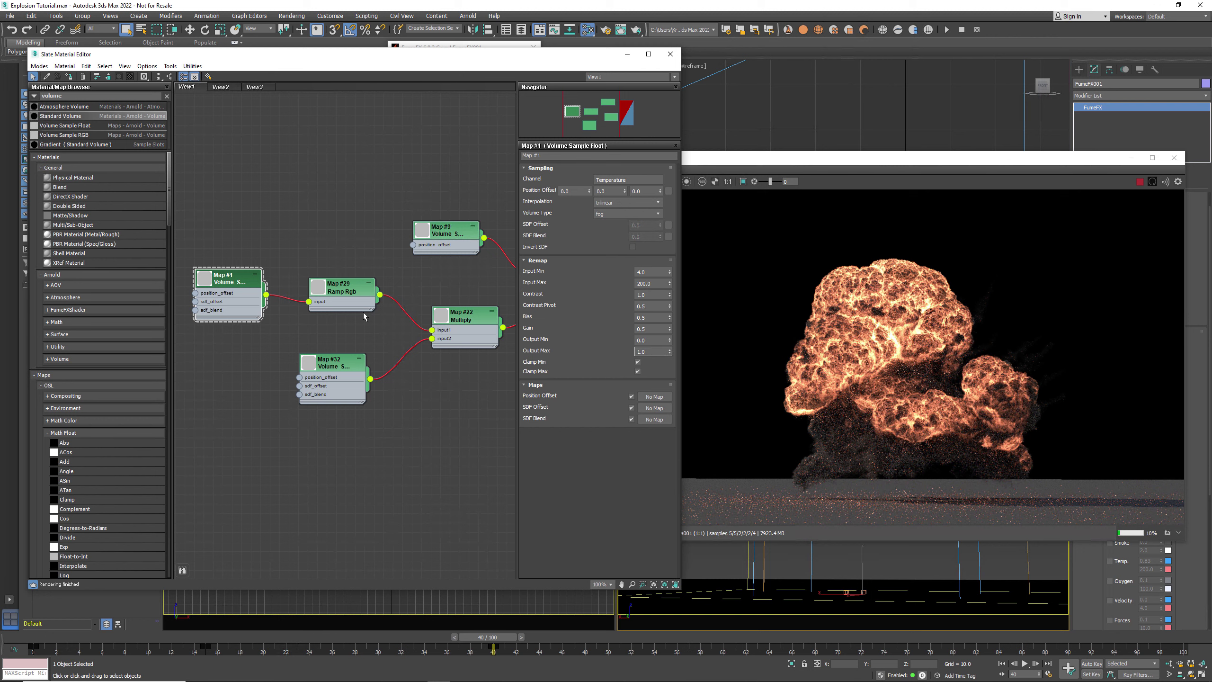
Step: Examine the Ramp RGB colors, the Multiply map and the second Volume Sample Float map connected to it
left_click(337, 291)
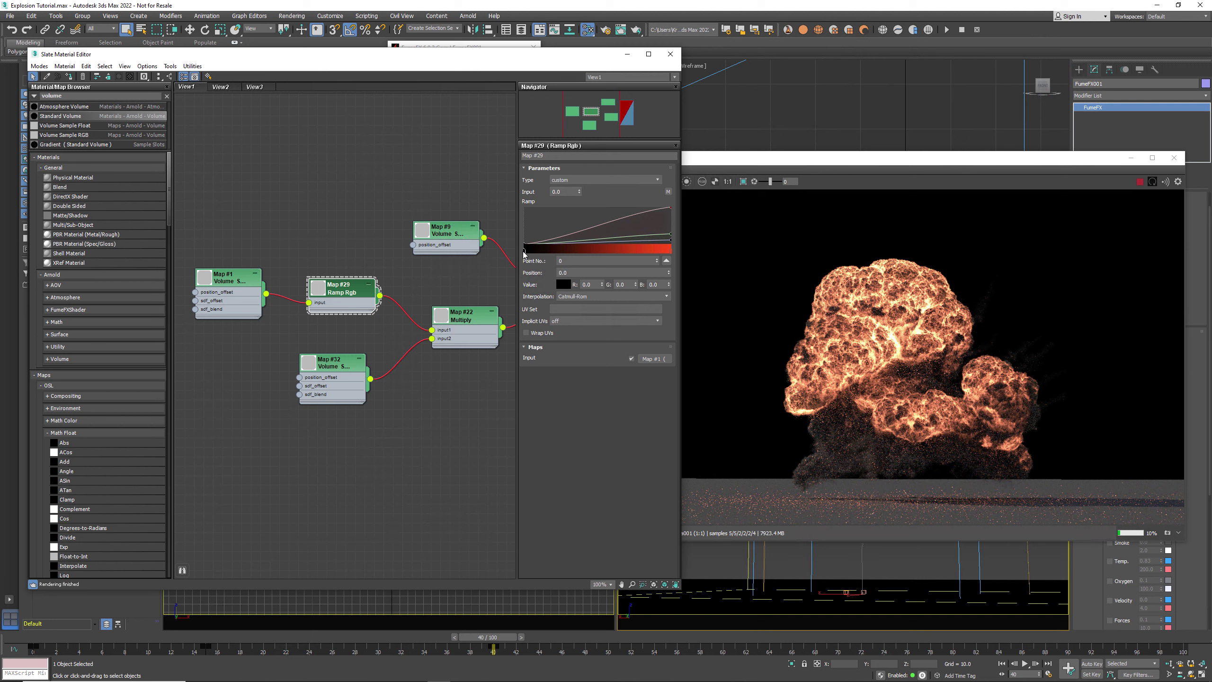
left_click(249, 277)
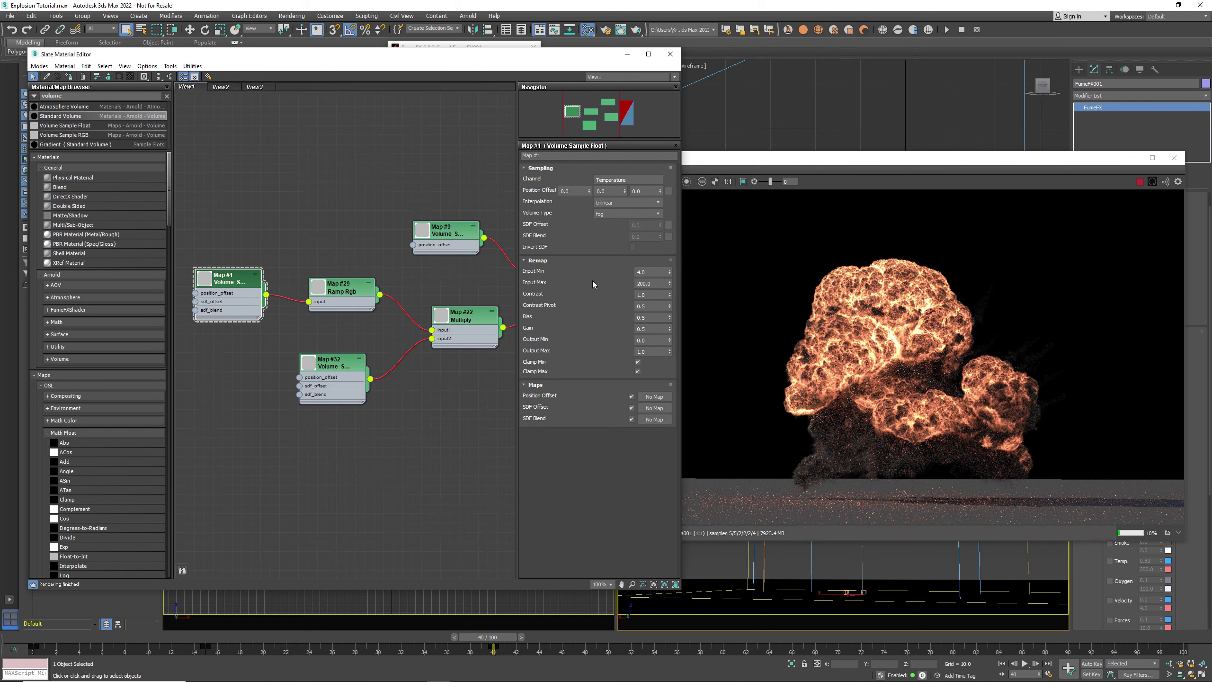
left_click(337, 292)
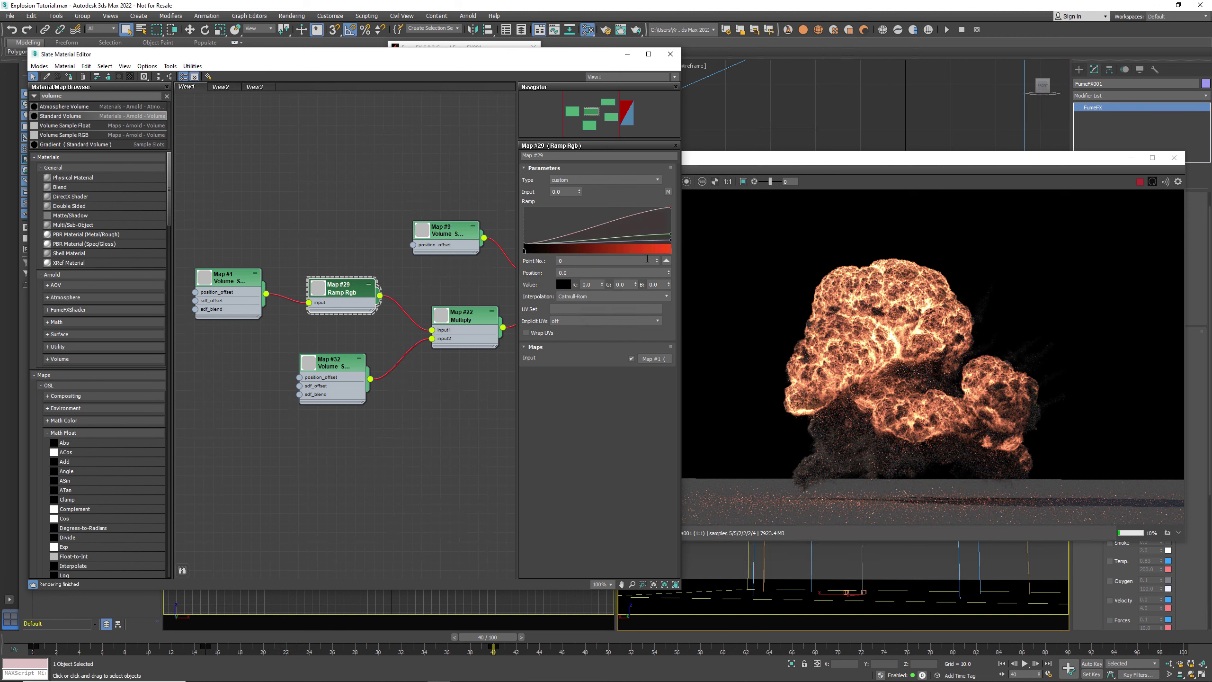
left_click(671, 251)
left_click(465, 318)
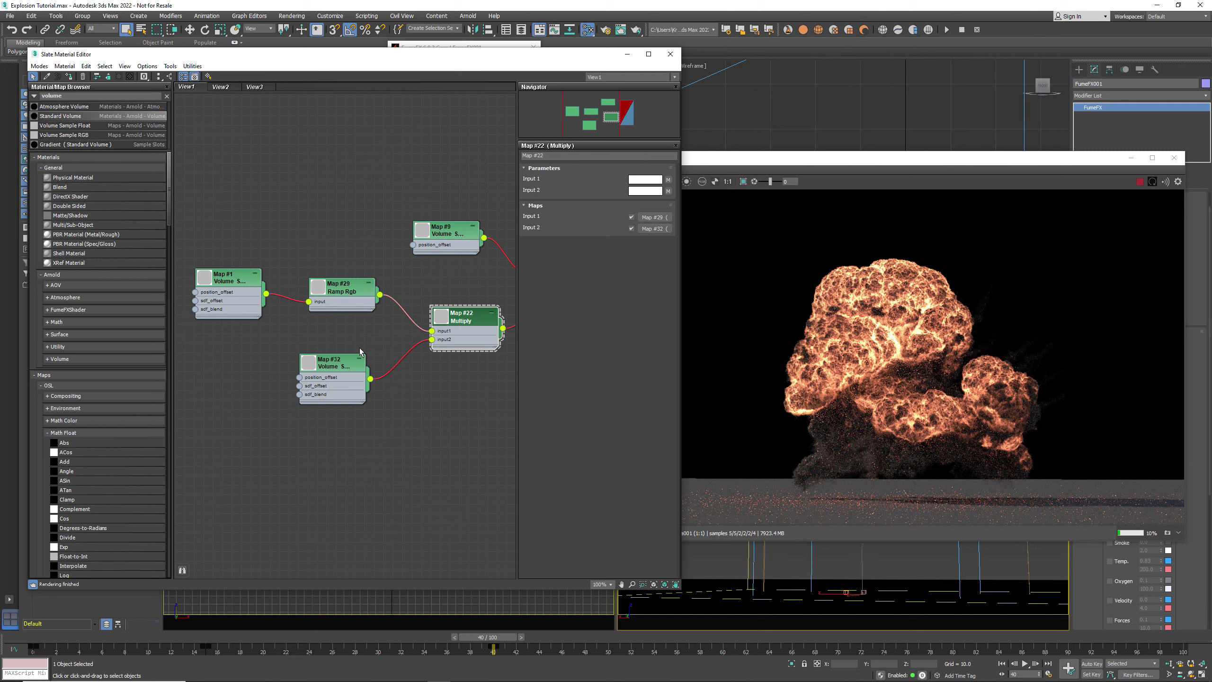
left_click(327, 365)
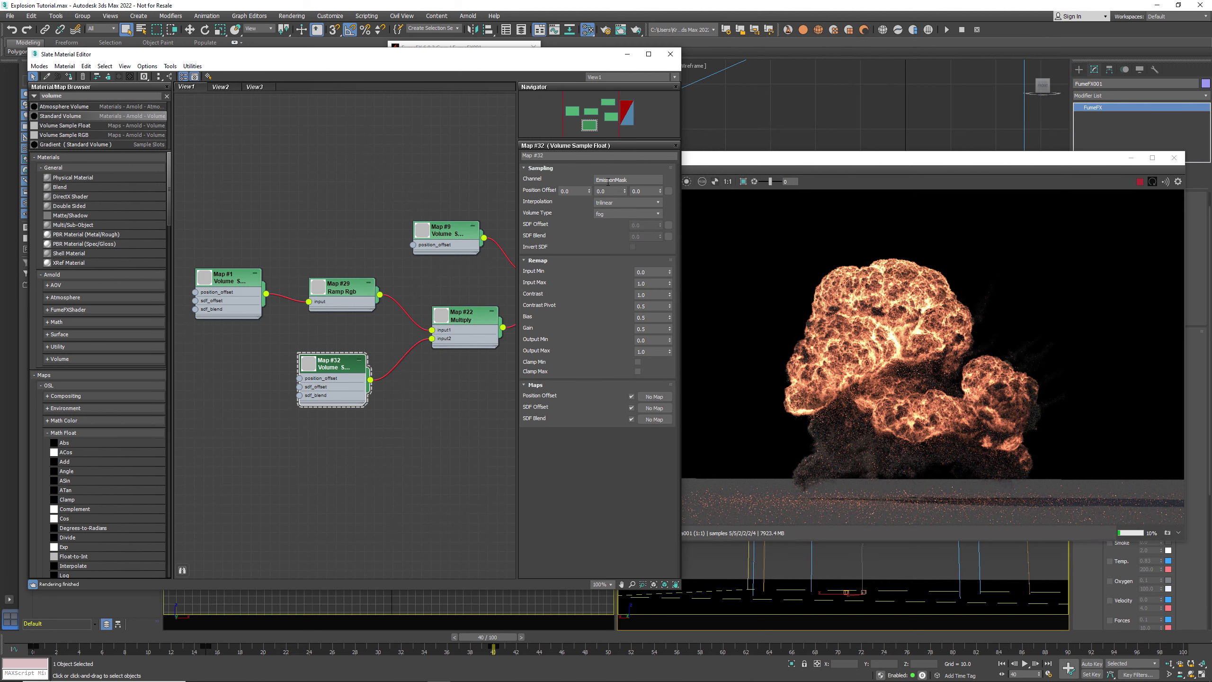
Step: Set the emission mask's Max. Value to 0.2 in the FumeFX001 rendering settings
left_click(462, 46)
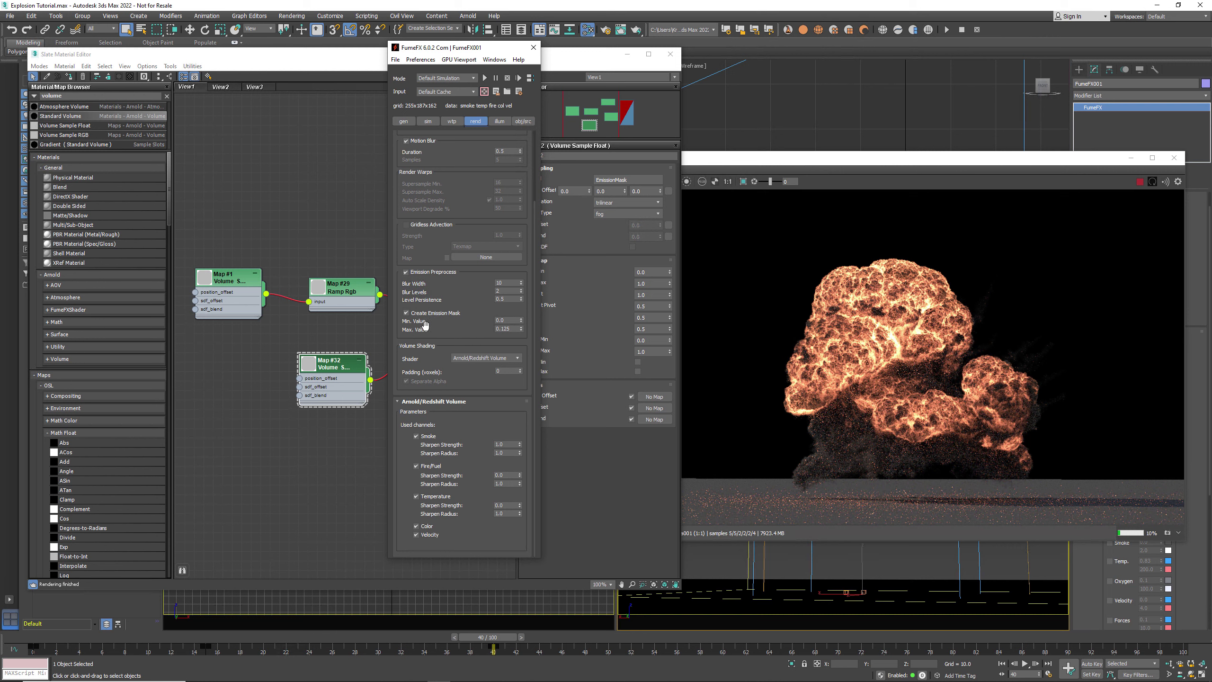
left_click(512, 320)
left_click(512, 330)
key("Return")
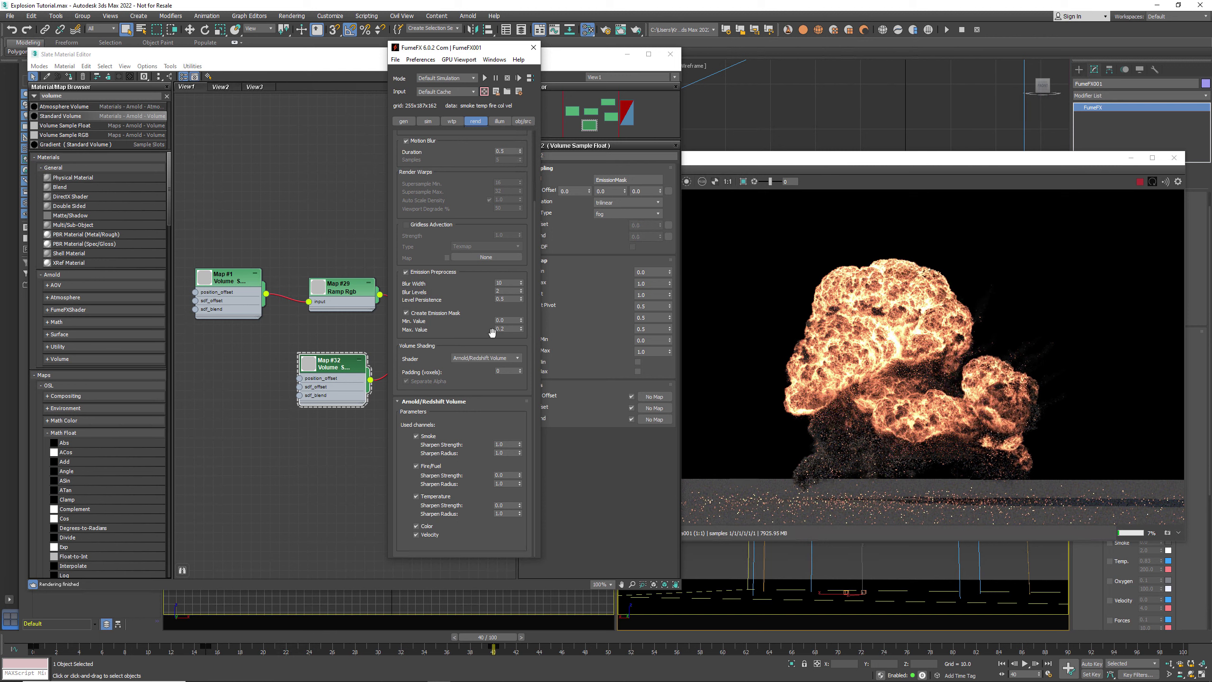
left_click(509, 328)
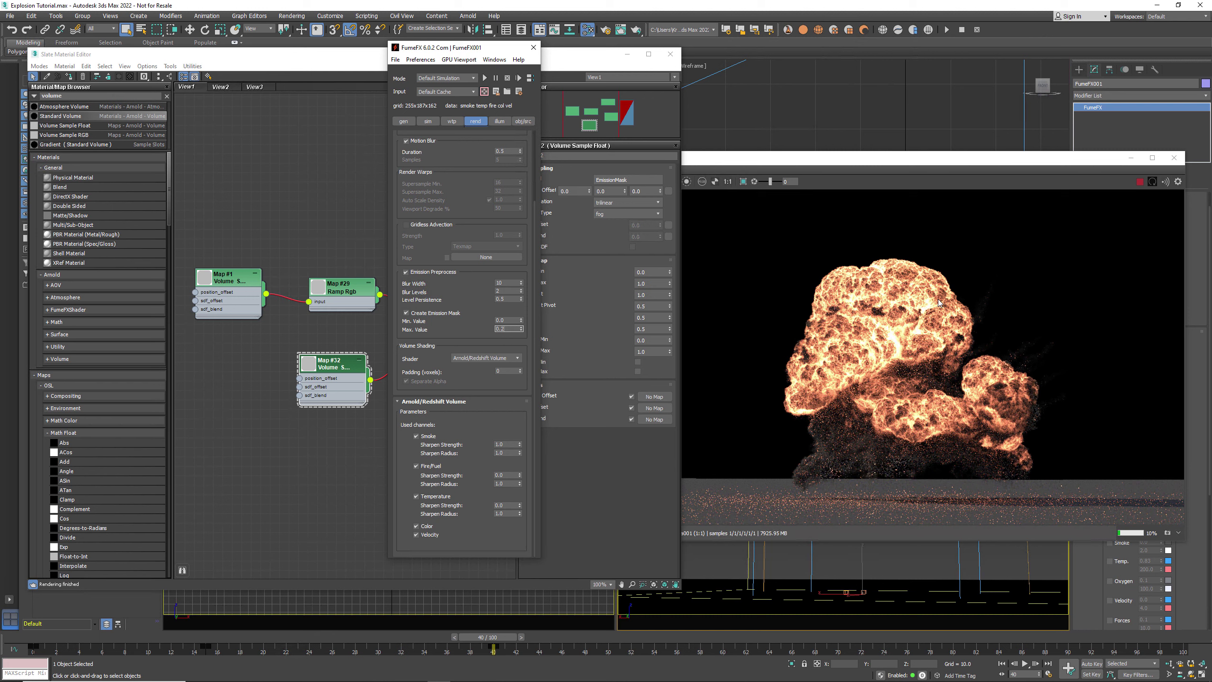
Step: Undo the last change to the emission mask's Max. Value
left_click(28, 17)
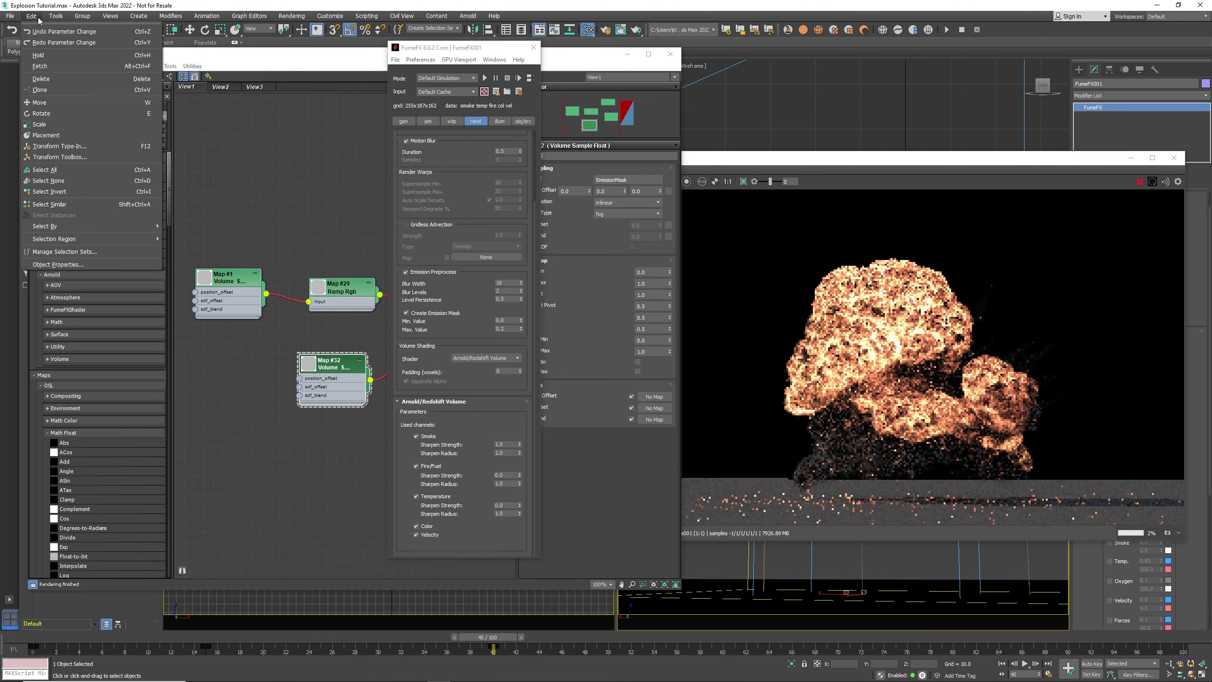
left_click(42, 33)
left_click(513, 329)
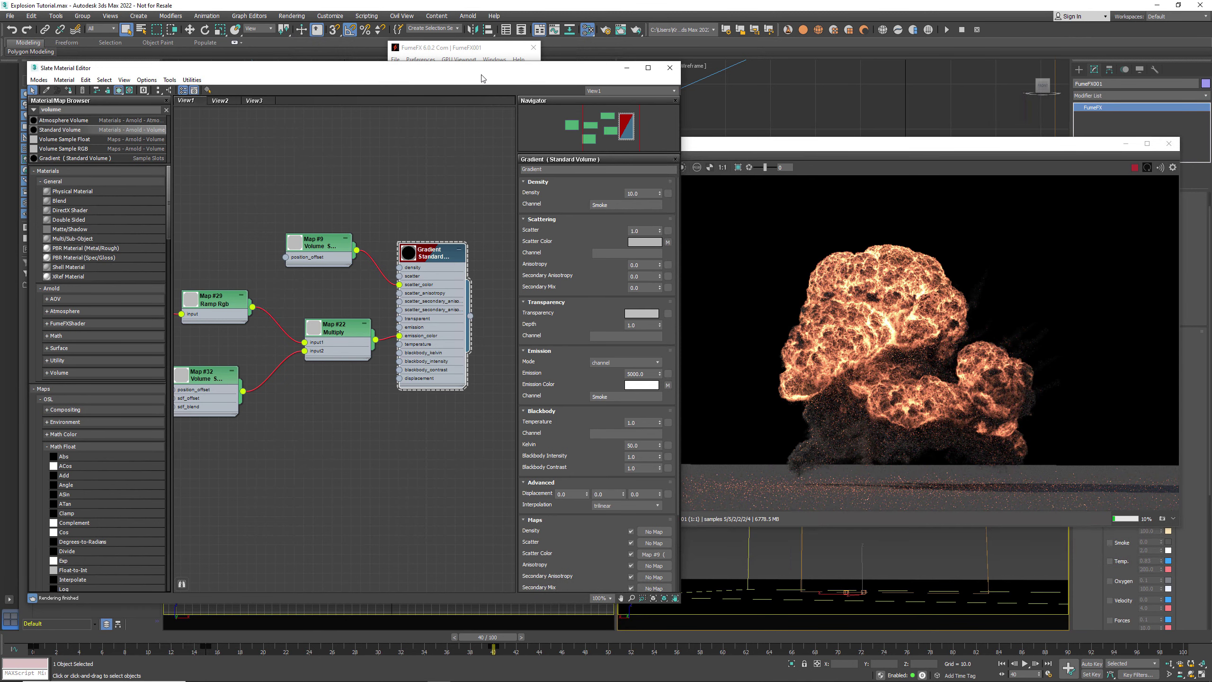
Step: Close the Slate Material Editor, open the Arnold render settings and limit the interactive render to a narrow vertical region across the explosion
left_click(670, 67)
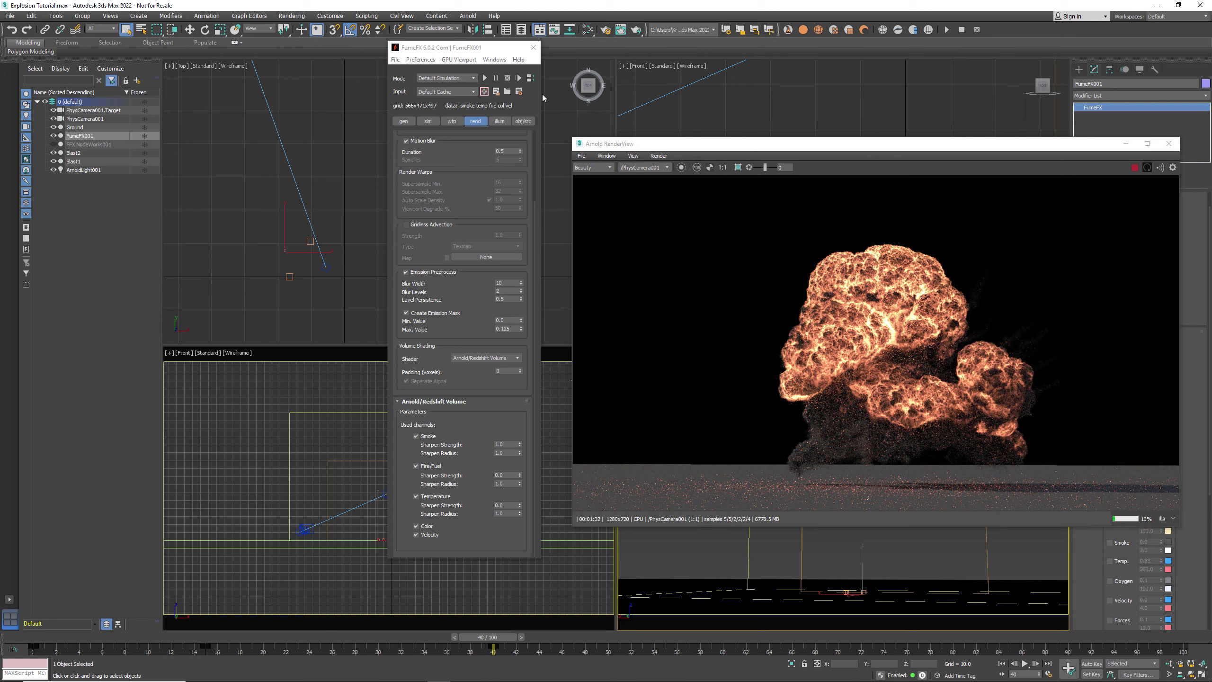
left_click(605, 31)
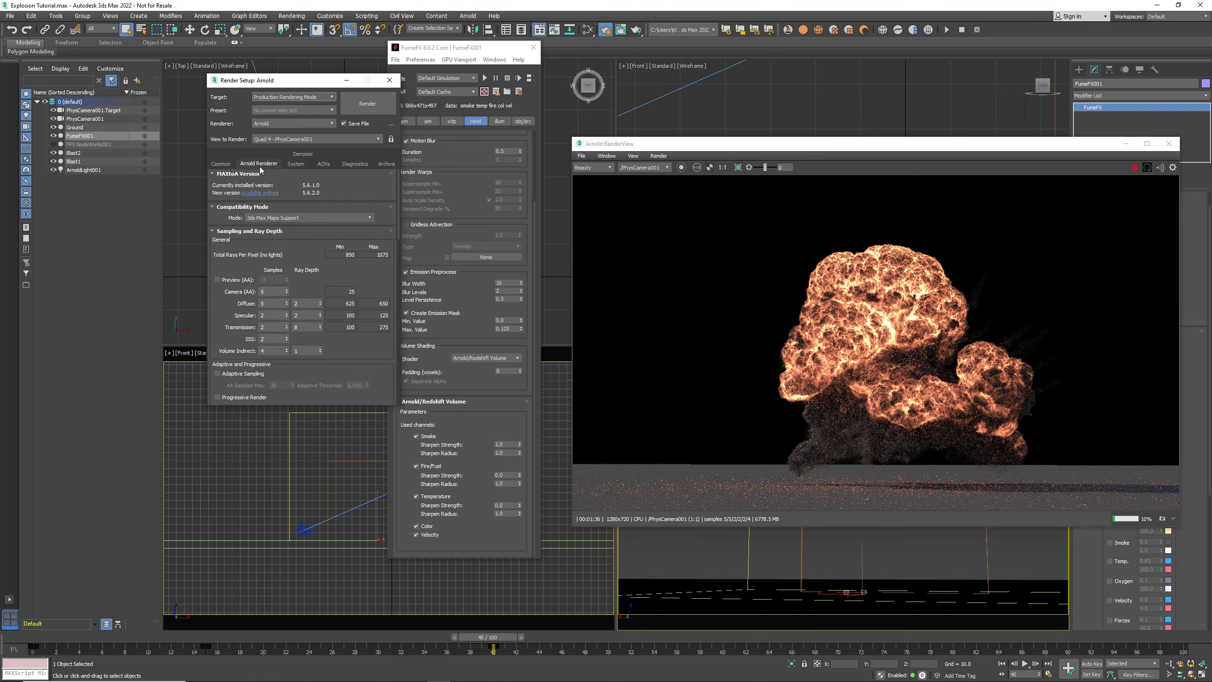
left_click(737, 167)
mouse_move(835, 232)
left_mouse_down()
mouse_move(863, 431)
mouse_move(858, 484)
left_mouse_up()
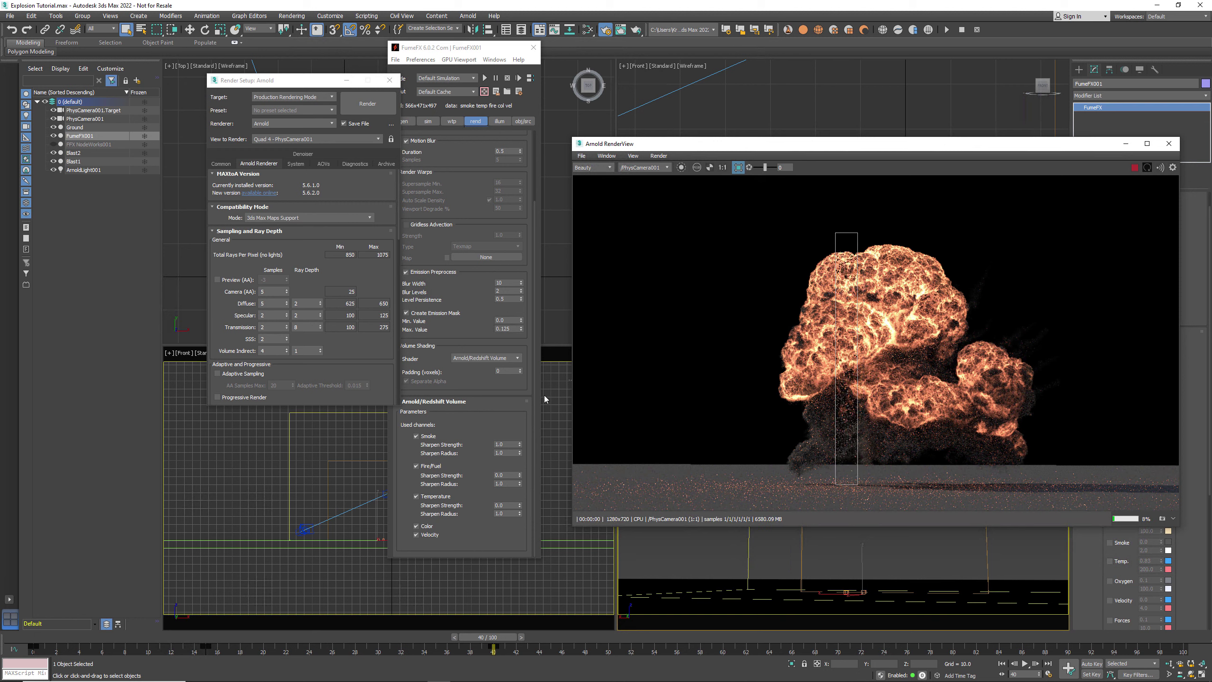
Step: Try several Volume Indirect ray depths from 0 upward to compare multiple scattering in the render region
left_click(311, 352)
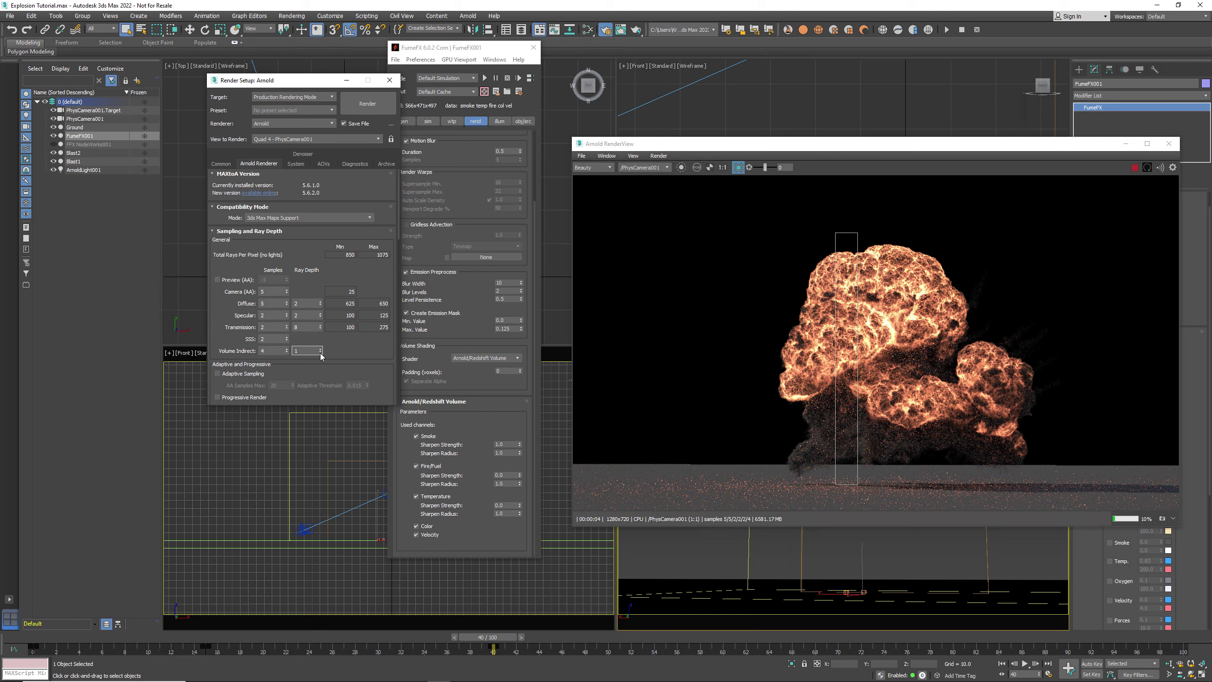
left_click(320, 353)
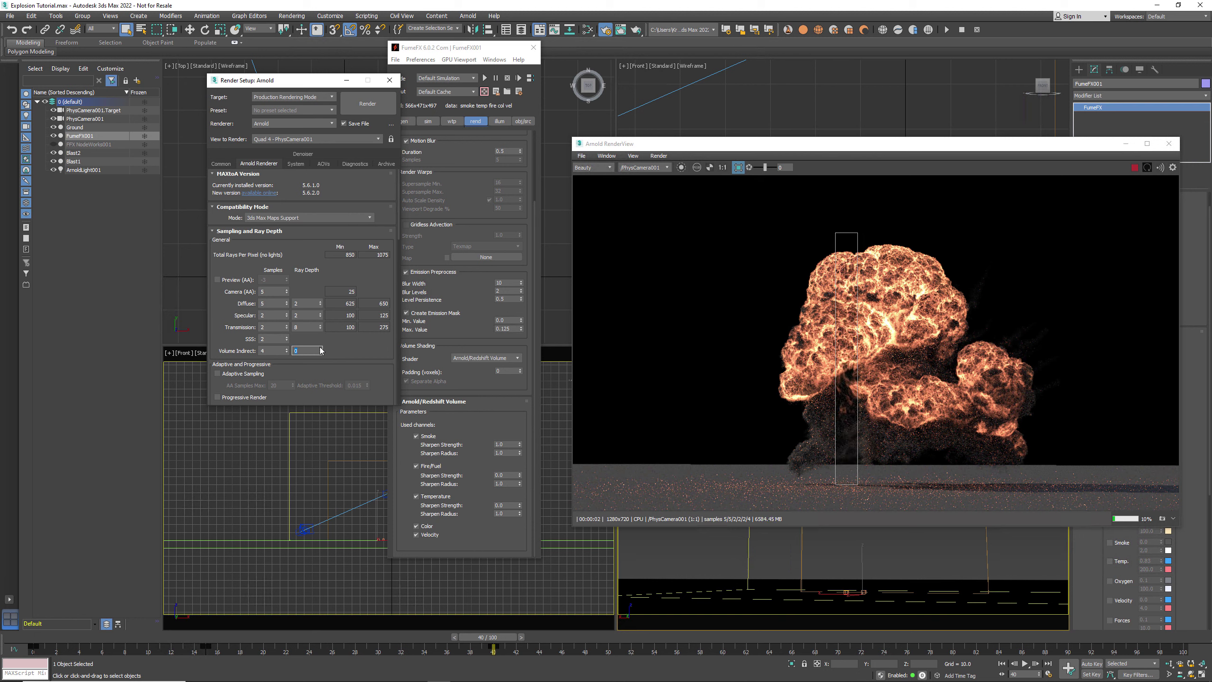
left_click(320, 349)
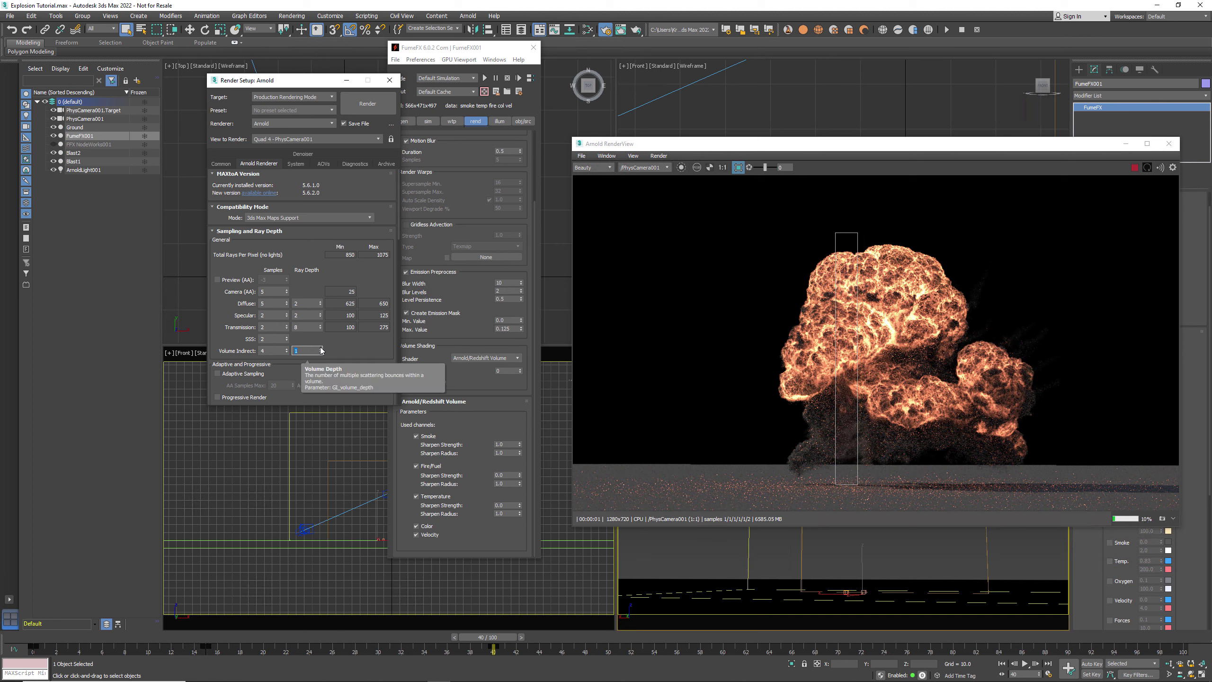
left_click(321, 350)
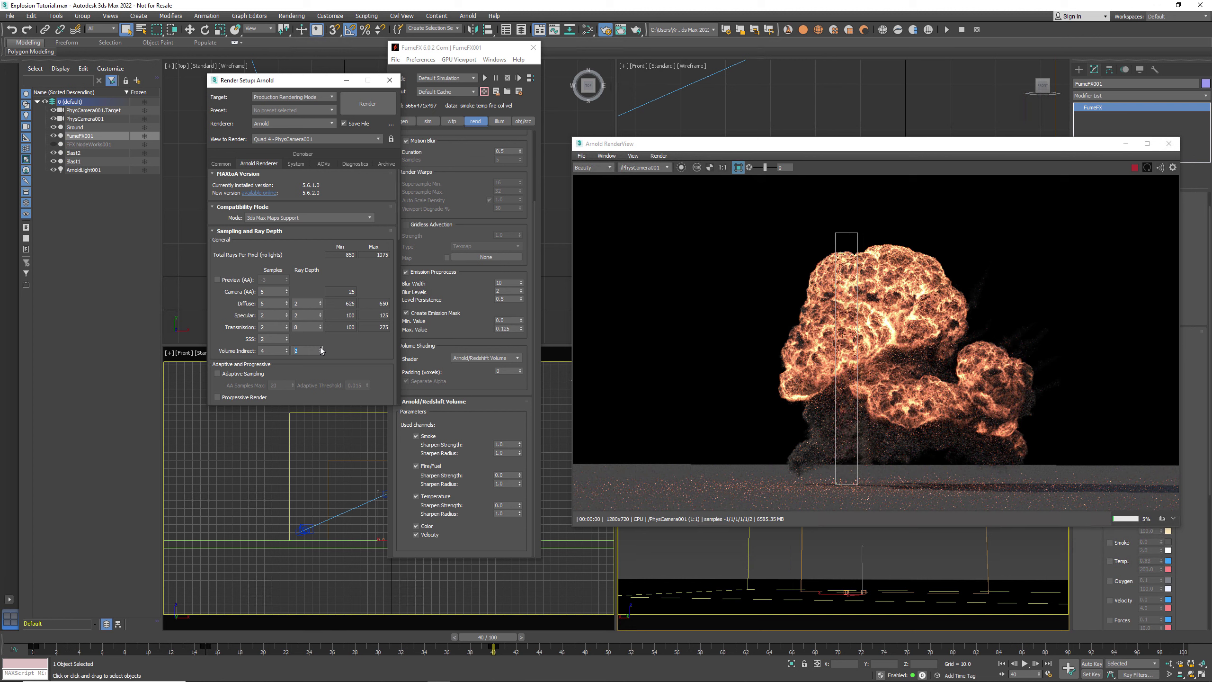
left_click(321, 349)
left_click(321, 349)
left_click(321, 349)
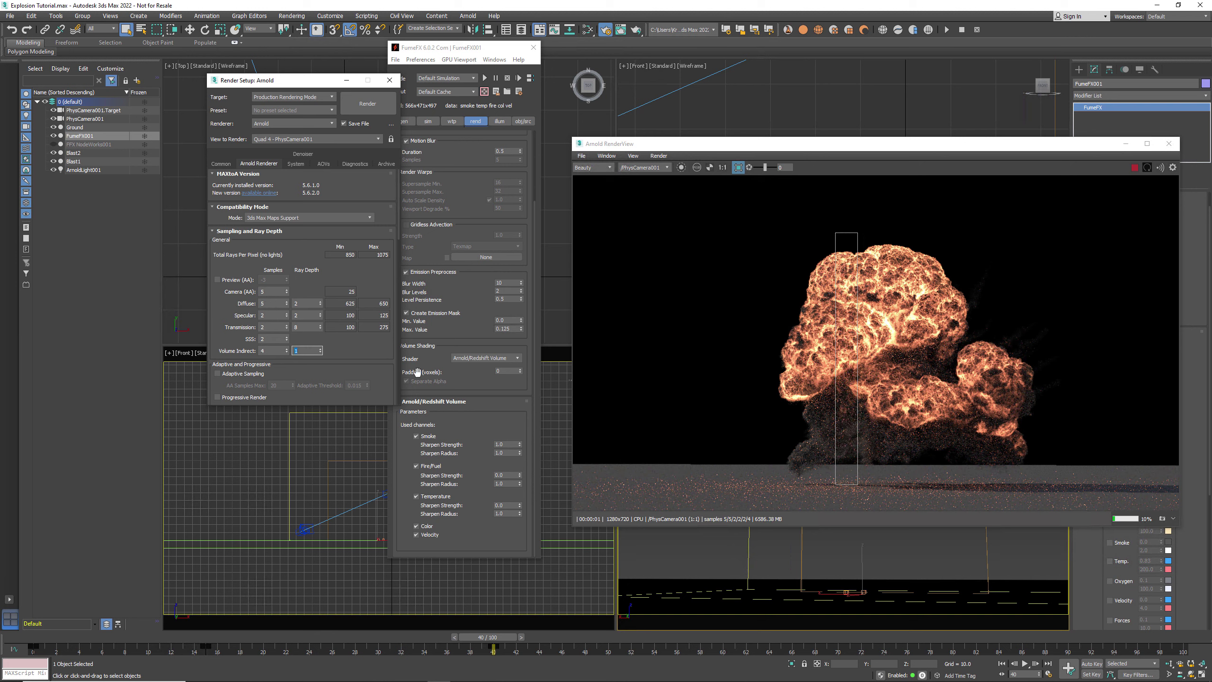
left_click(694, 150)
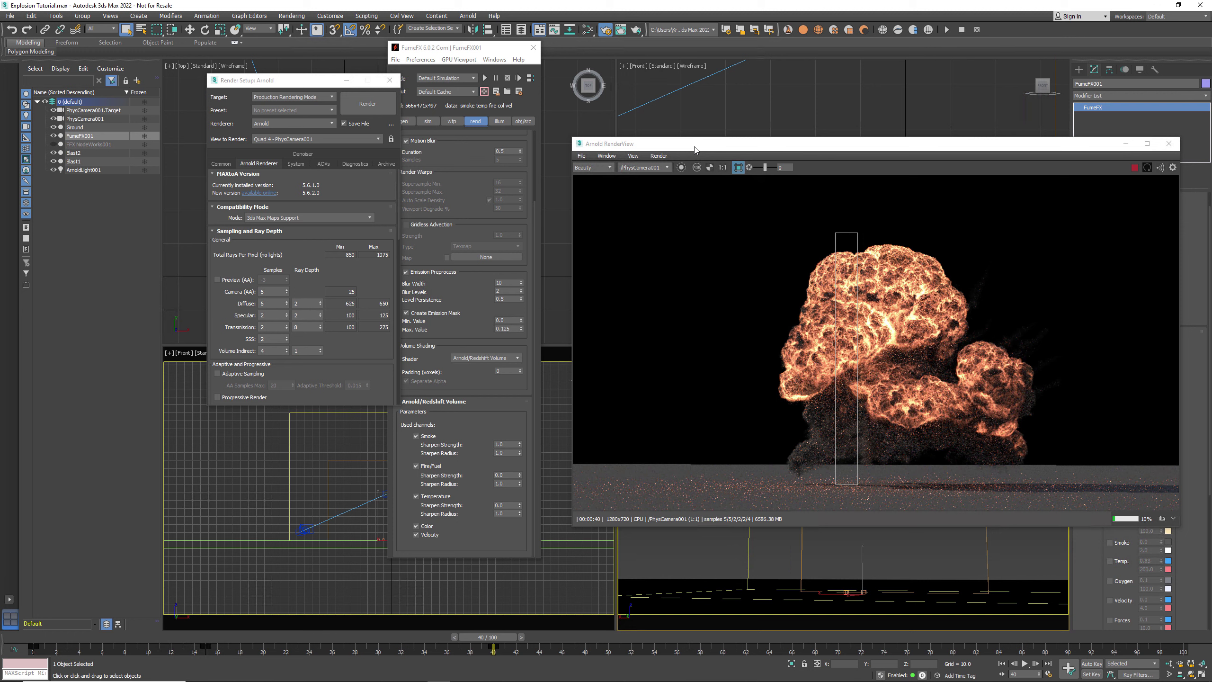